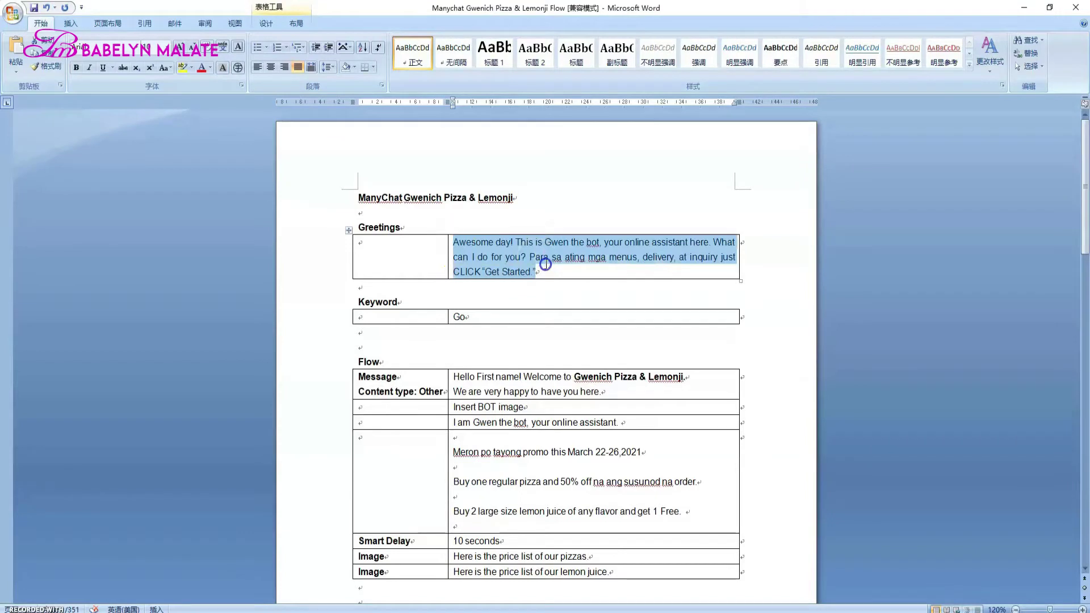
# Switch to ManyChat and save the greeting text in the general settings
pyautogui.hotkey('alt', 'Tab')
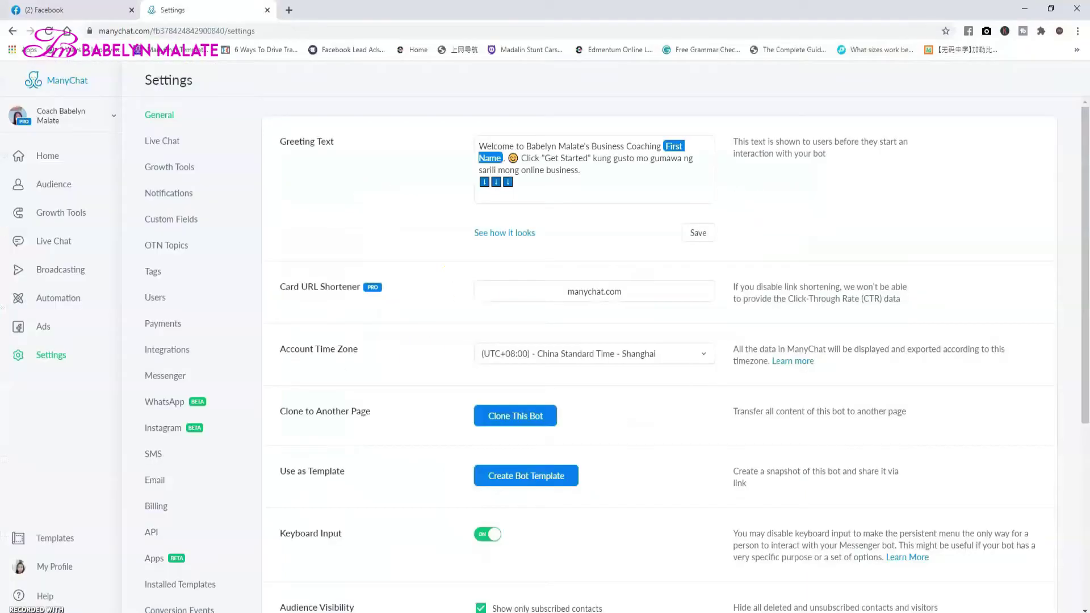
pyautogui.moveTo(517, 182); pyautogui.dragTo(474, 156)
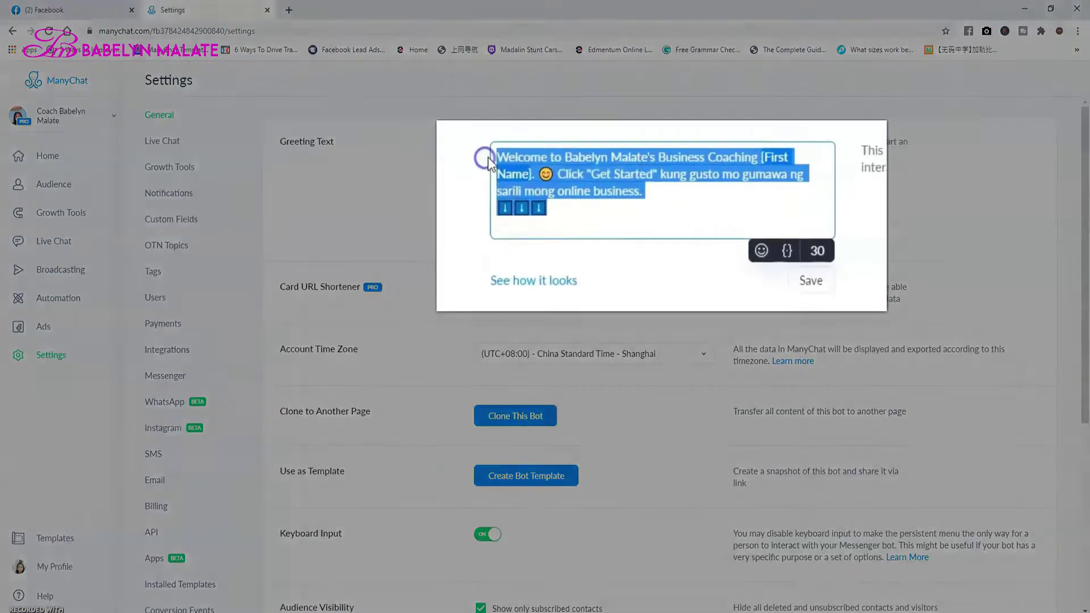
pyautogui.click(685, 238)
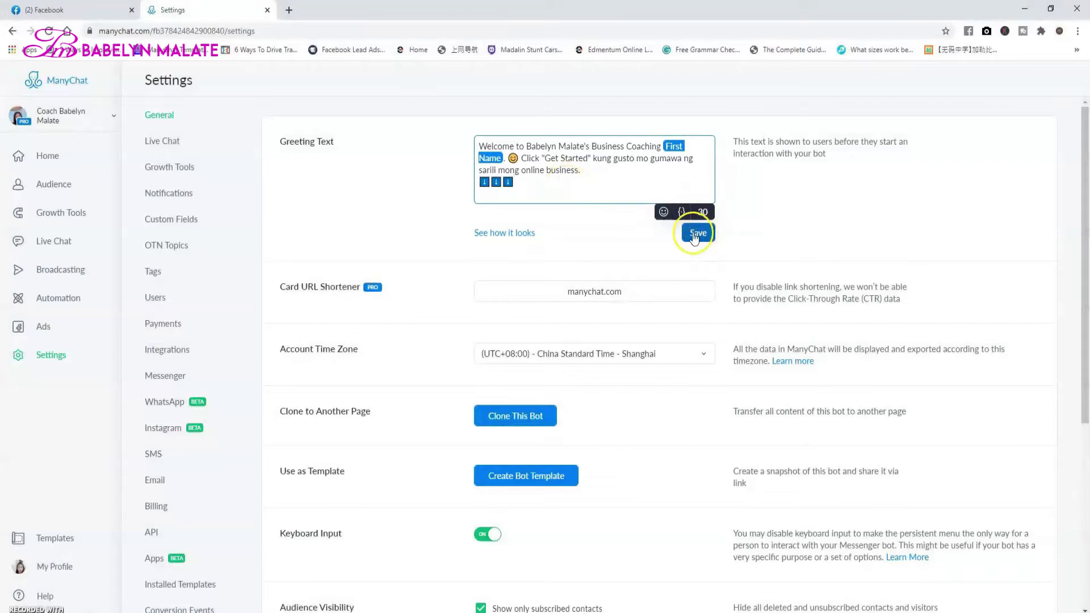
pyautogui.click(694, 234)
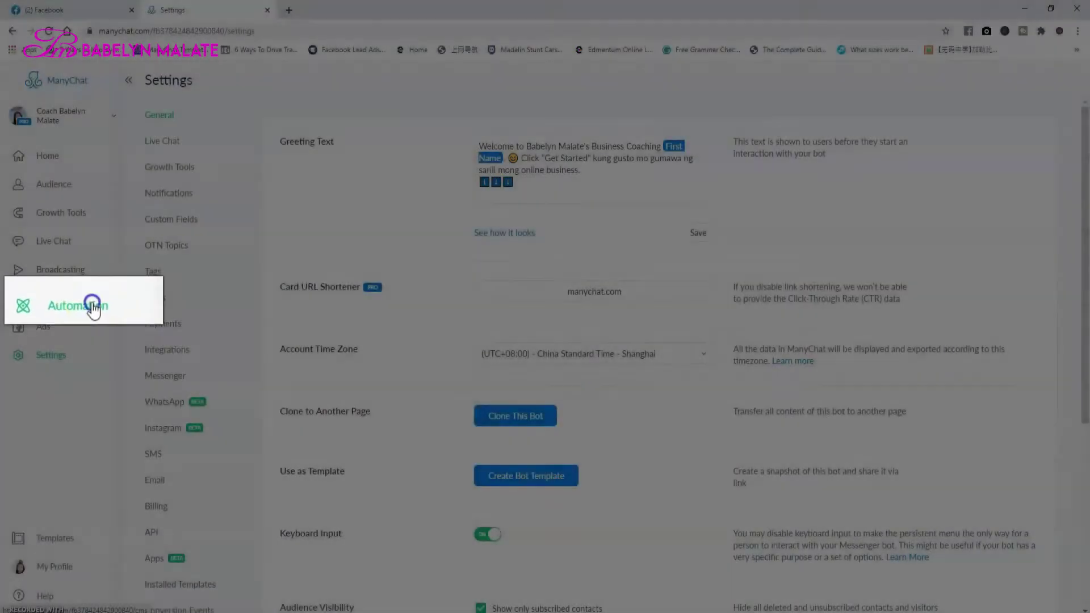
# Open the automation keywords and delete the "Message is Go" rule at the end of the list
pyautogui.click(77, 305)
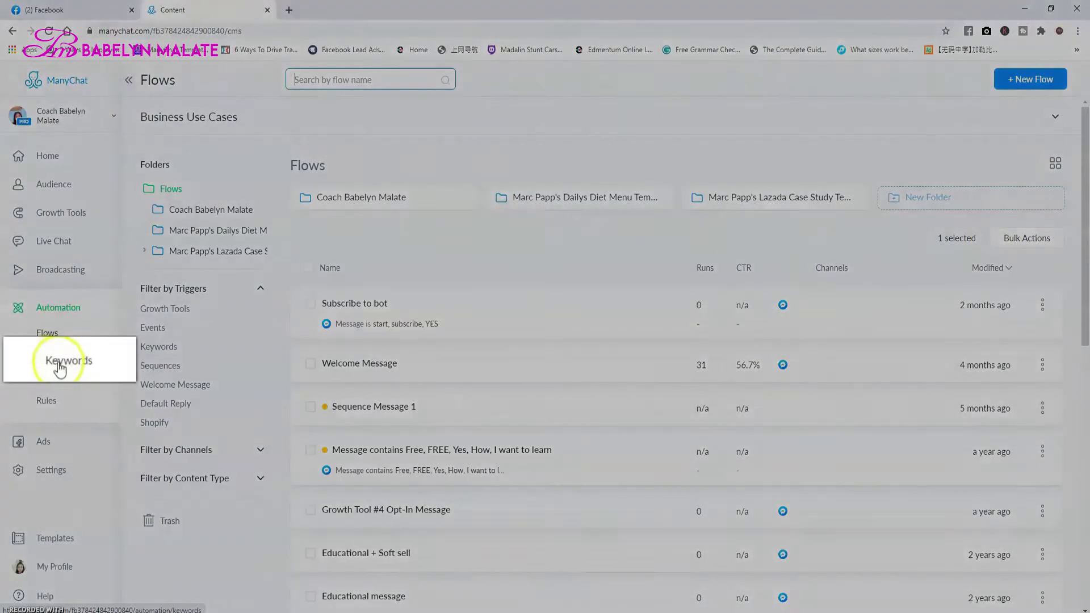
pyautogui.click(55, 355)
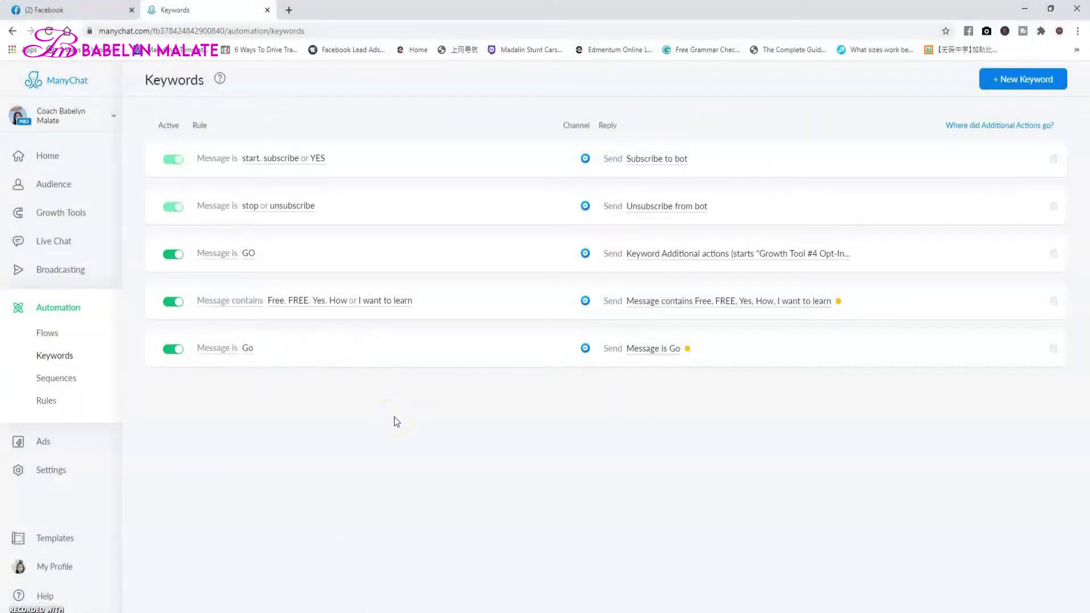
pyautogui.click(1051, 350)
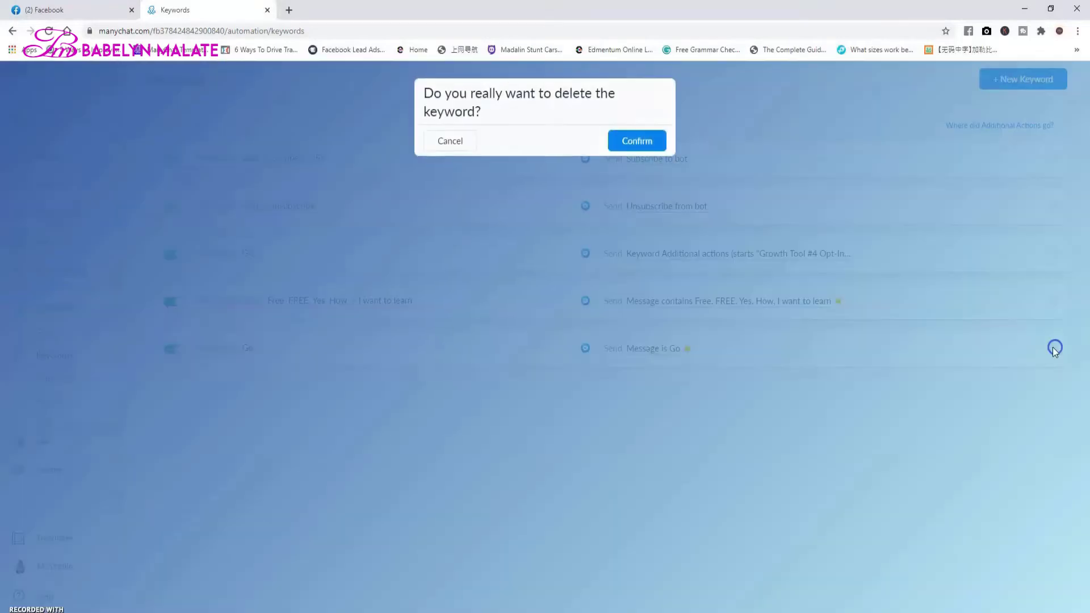
pyautogui.click(618, 139)
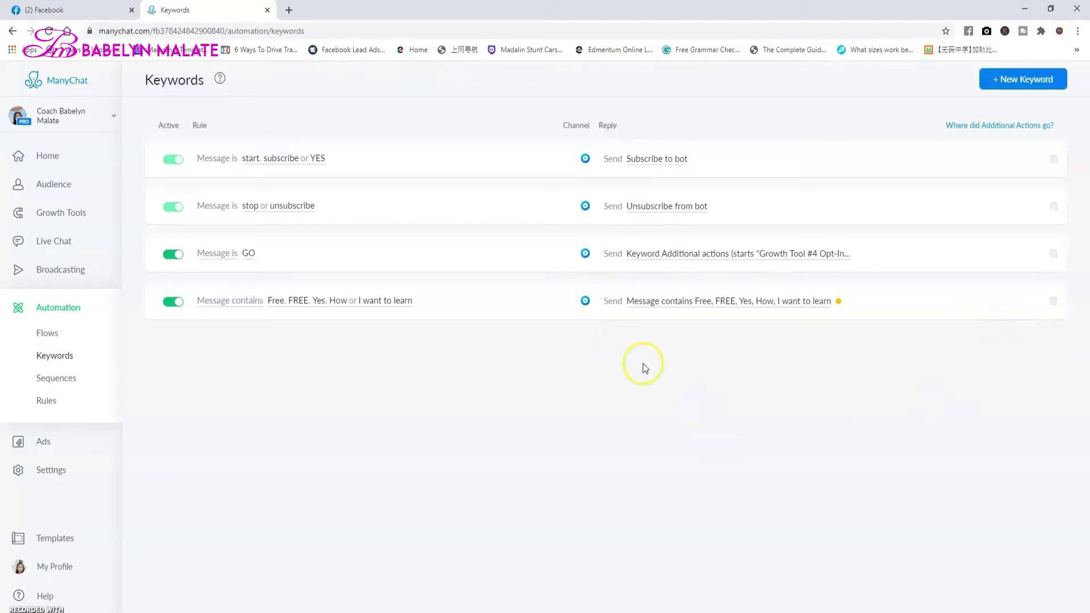
# Create a keyword rule for messages that are "GO" and start a new reply for it
pyautogui.click(1018, 84)
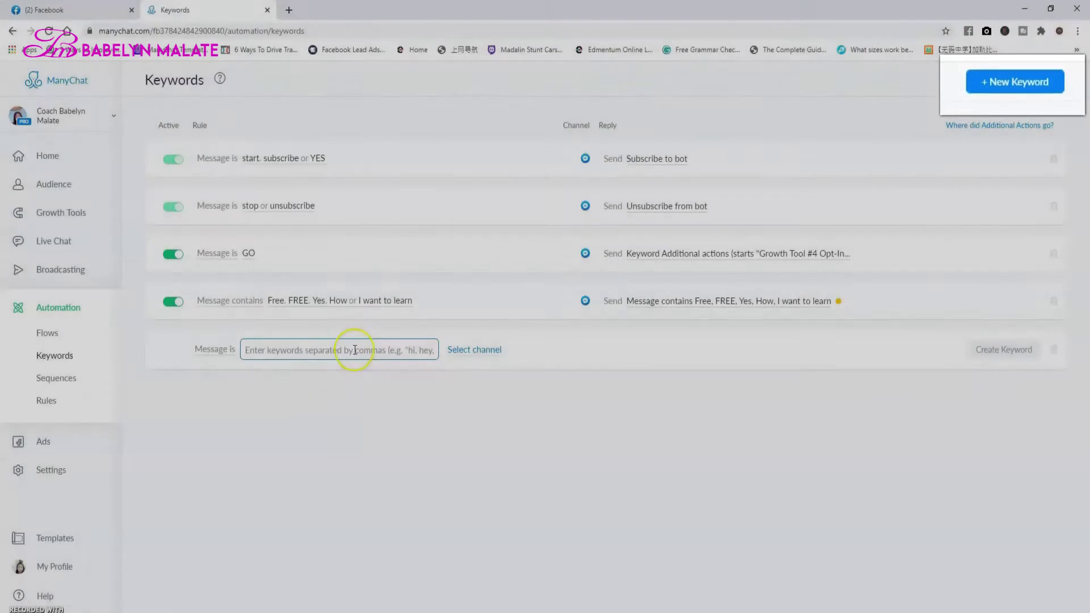
pyautogui.click(355, 349)
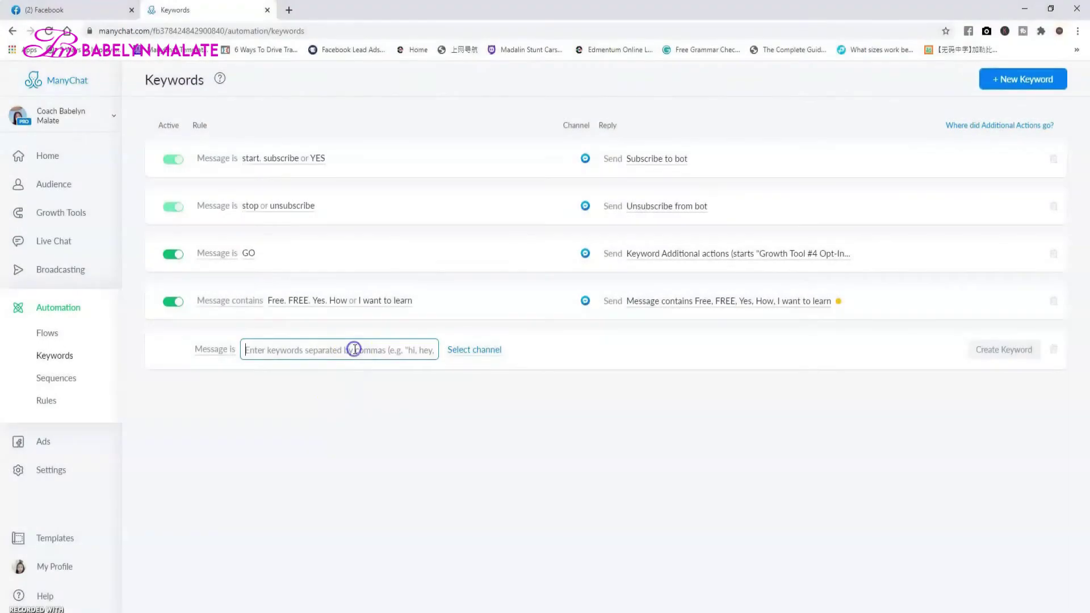
pyautogui.write('G')
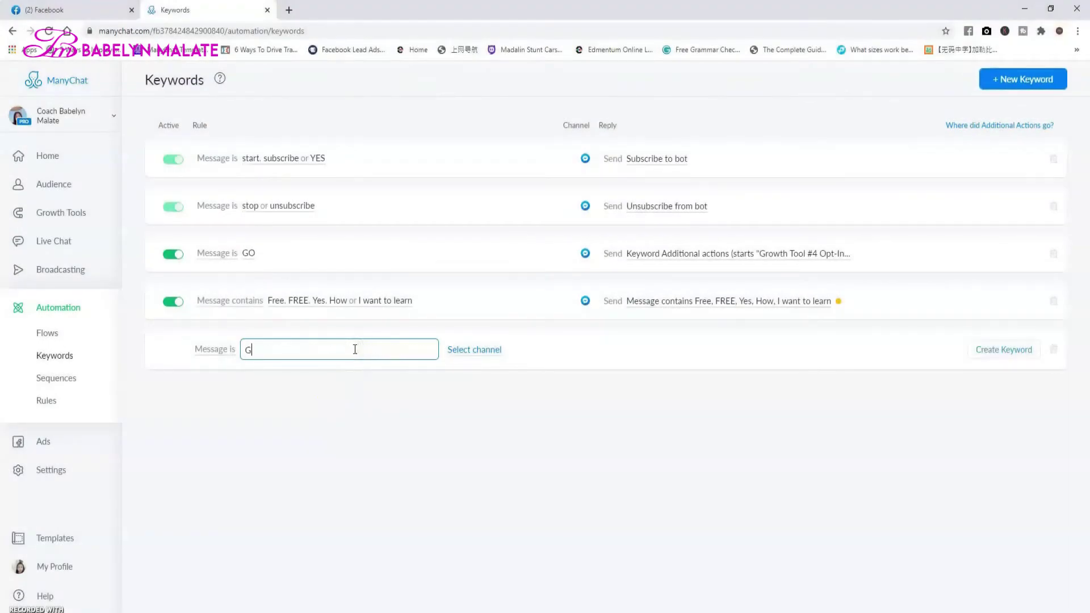
pyautogui.write('O')
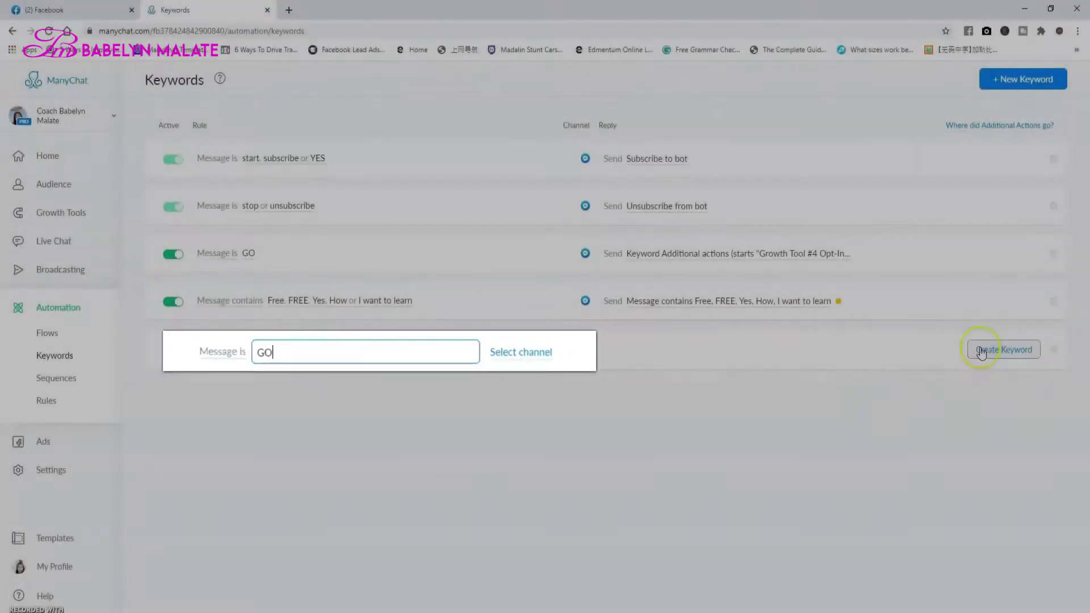
pyautogui.click(981, 350)
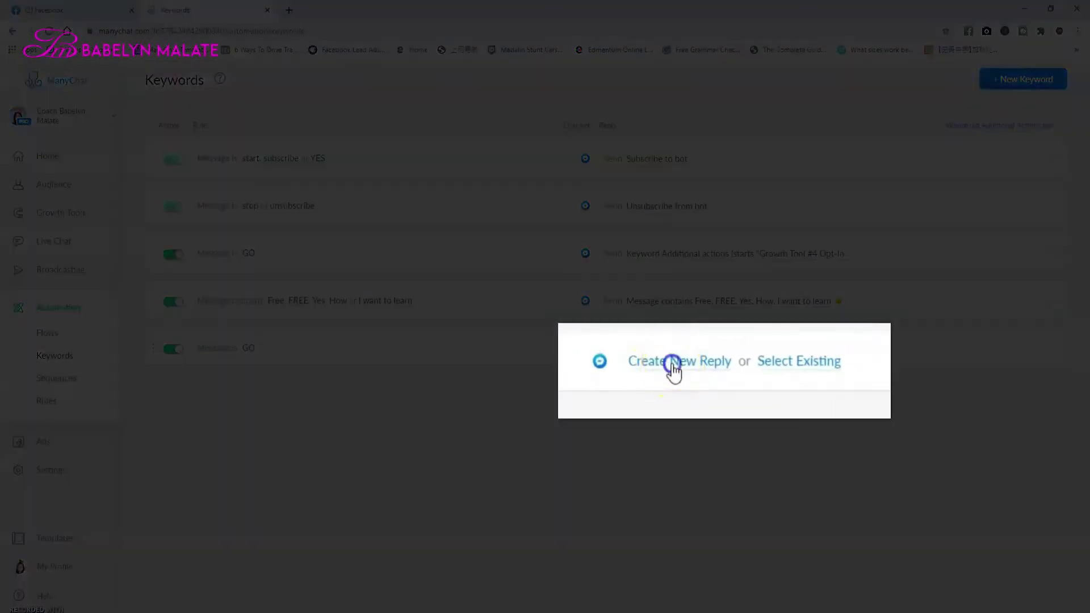
pyautogui.click(628, 349)
pyautogui.click(665, 361)
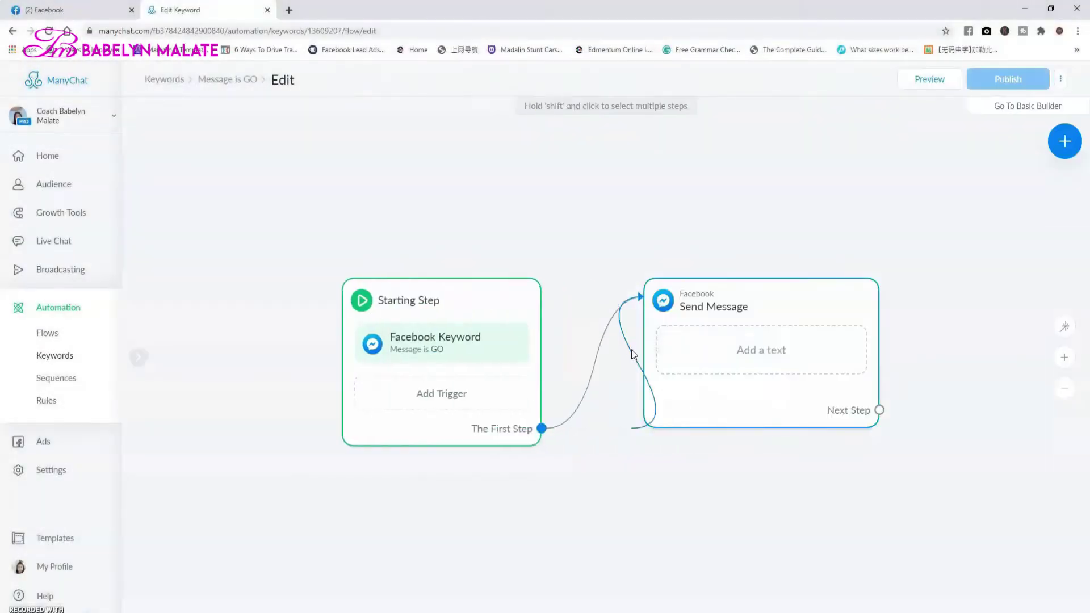
# Switch to the Word flow document and copy the welcome message, from "Hello First name!" through "We are very happy to have you here."
pyautogui.click(536, 460)
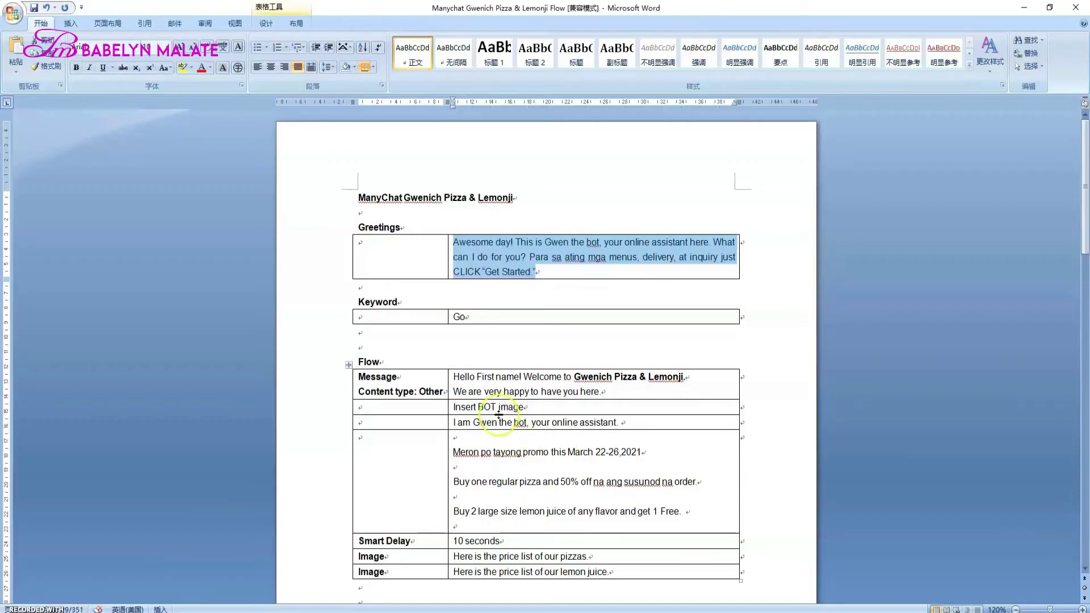
pyautogui.scroll(-1, 511, 369)
pyautogui.click(324, 341)
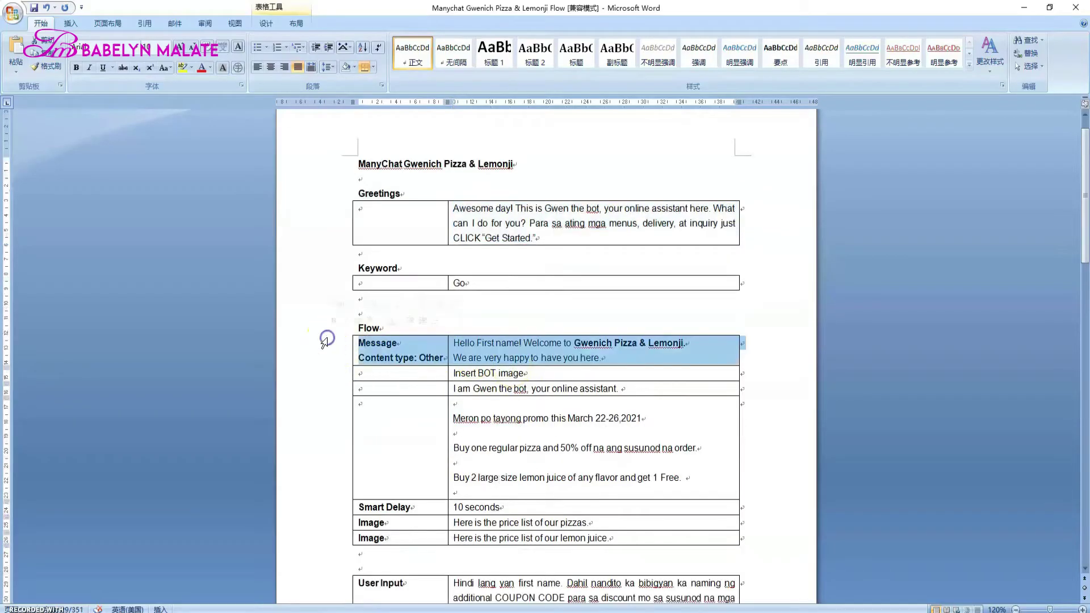
pyautogui.scroll(-3, 489, 403)
pyautogui.click(479, 276)
pyautogui.press('BackSpace')
pyautogui.write('F')
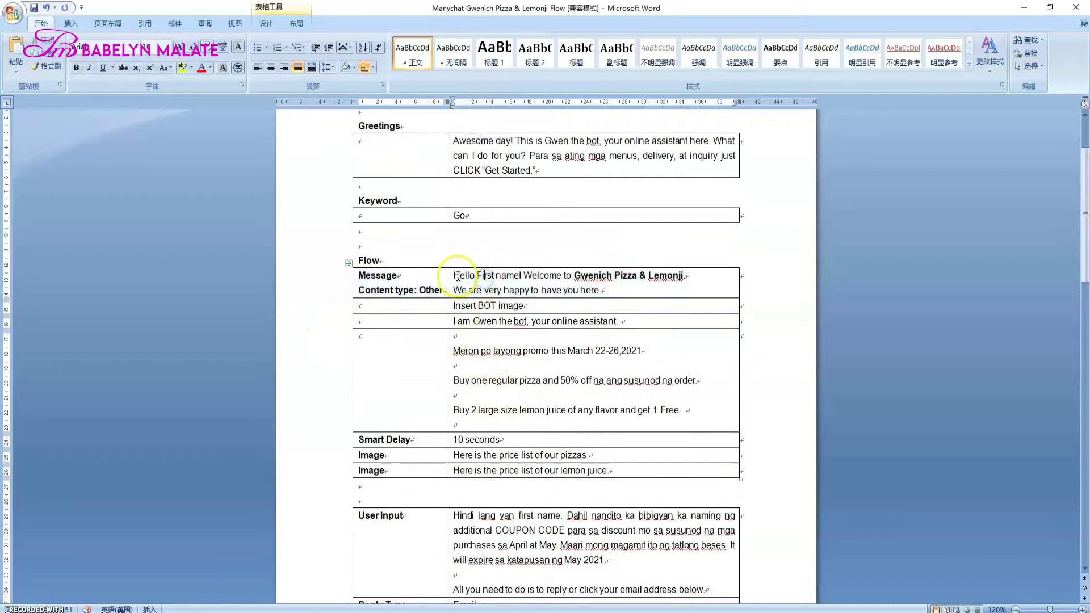
pyautogui.moveTo(452, 275); pyautogui.dragTo(619, 294)
pyautogui.hotkey('ctrl', 'c')
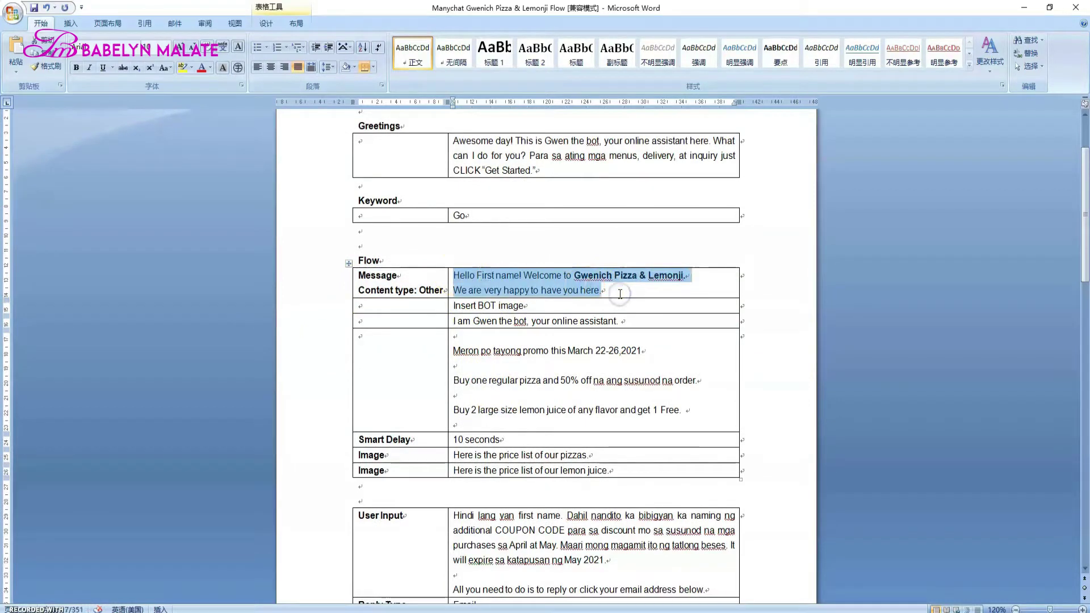
# Back in ManyChat, set the Send Message step's content type to Other and paste the copied welcome message as its text
pyautogui.hotkey('alt', 'Tab')
pyautogui.click(707, 352)
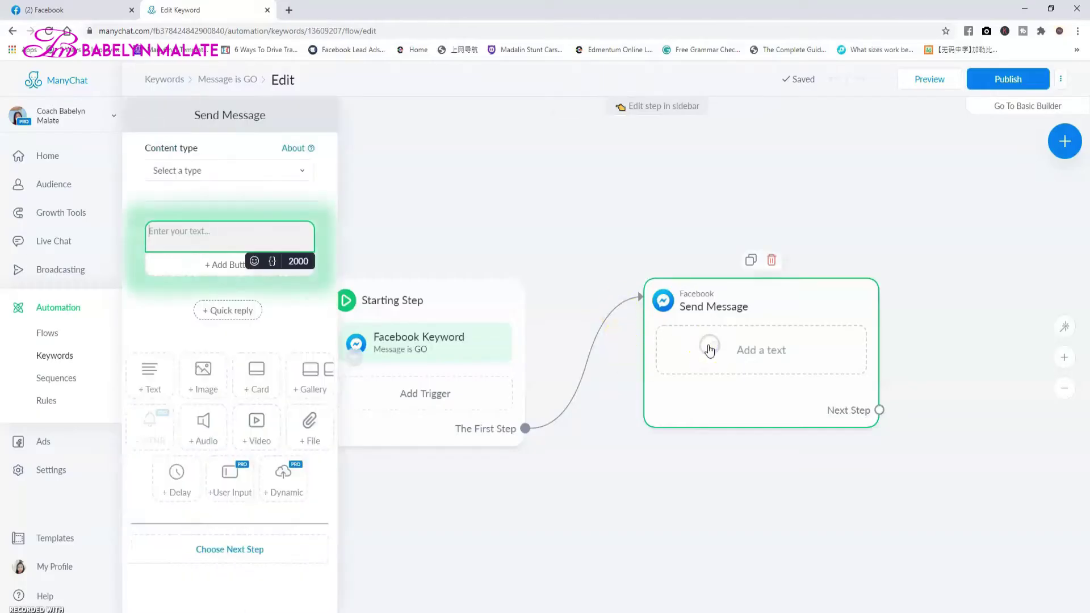
pyautogui.click(286, 170)
pyautogui.click(170, 204)
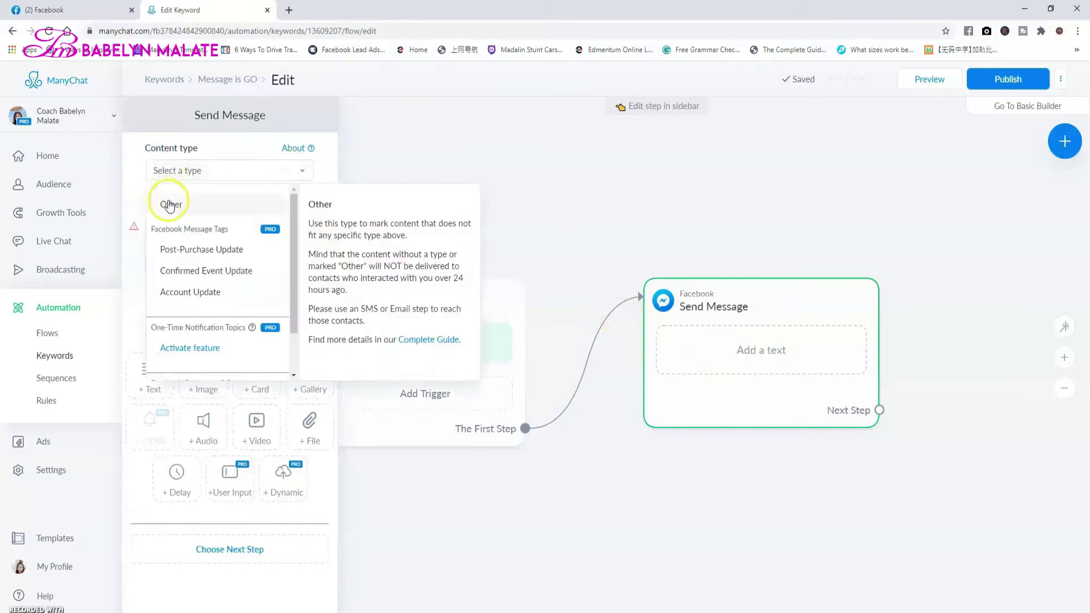
pyautogui.click(177, 235)
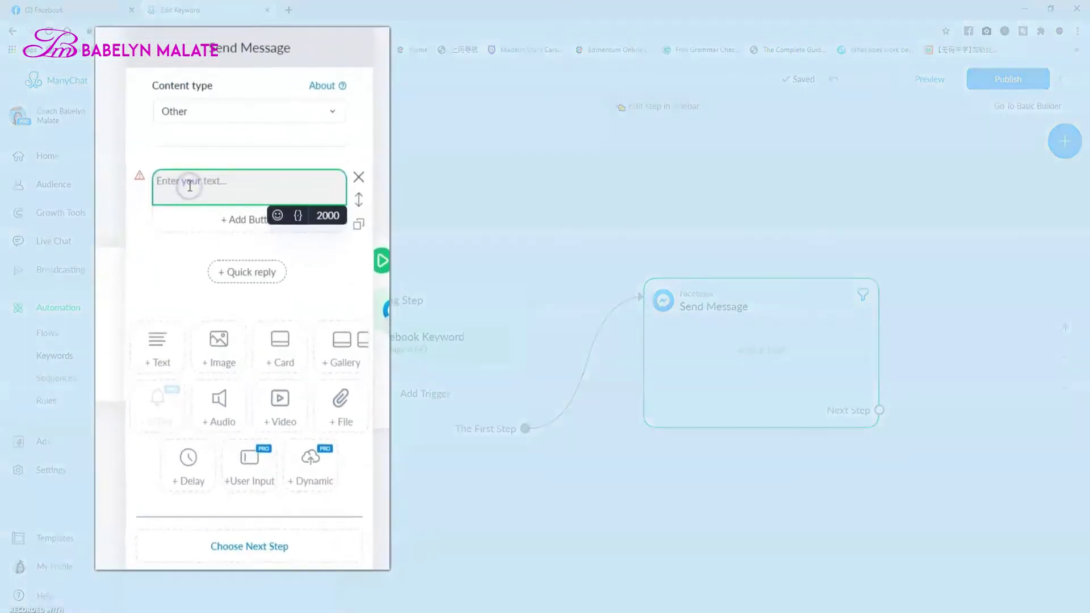
pyautogui.hotkey('ctrl', 'v')
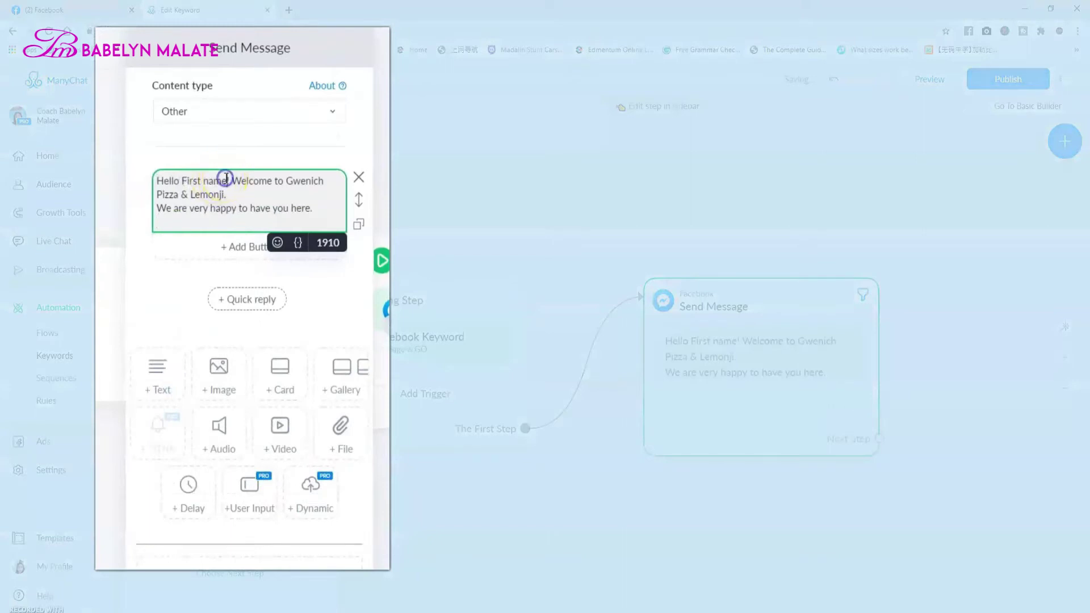
# Replace the words "First name" in the message with the First Name system field and add a blank line before "We are very happy"
pyautogui.press('BackSpace')
pyautogui.press('BackSpace')
pyautogui.press('BackSpace')
pyautogui.press('BackSpace')
pyautogui.press('BackSpace')
pyautogui.press('BackSpace')
pyautogui.press('BackSpace')
pyautogui.press('BackSpace')
pyautogui.press('BackSpace')
pyautogui.press('BackSpace')
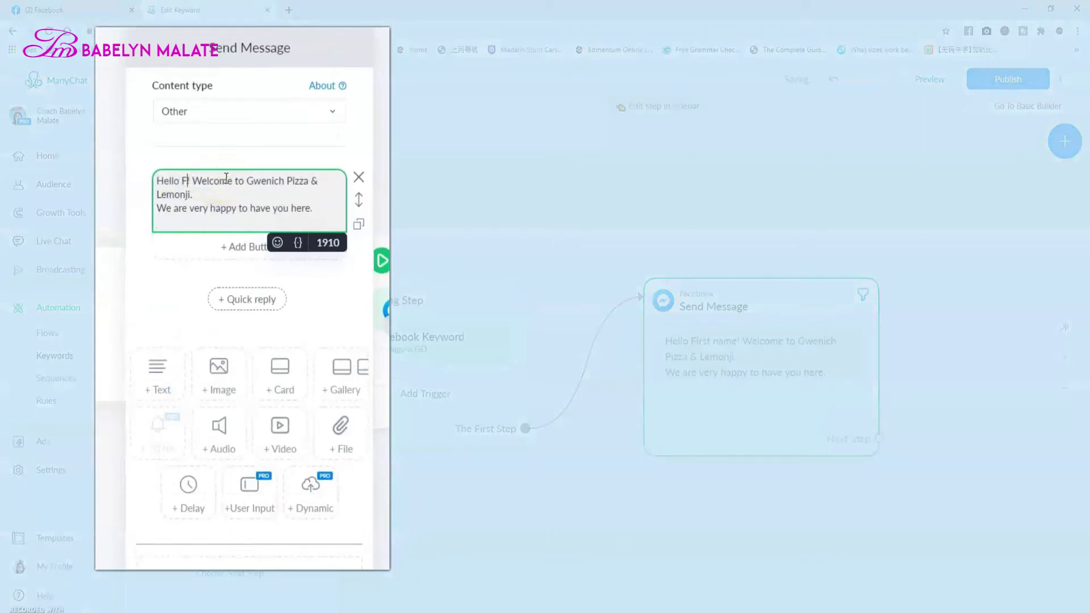
pyautogui.click(297, 243)
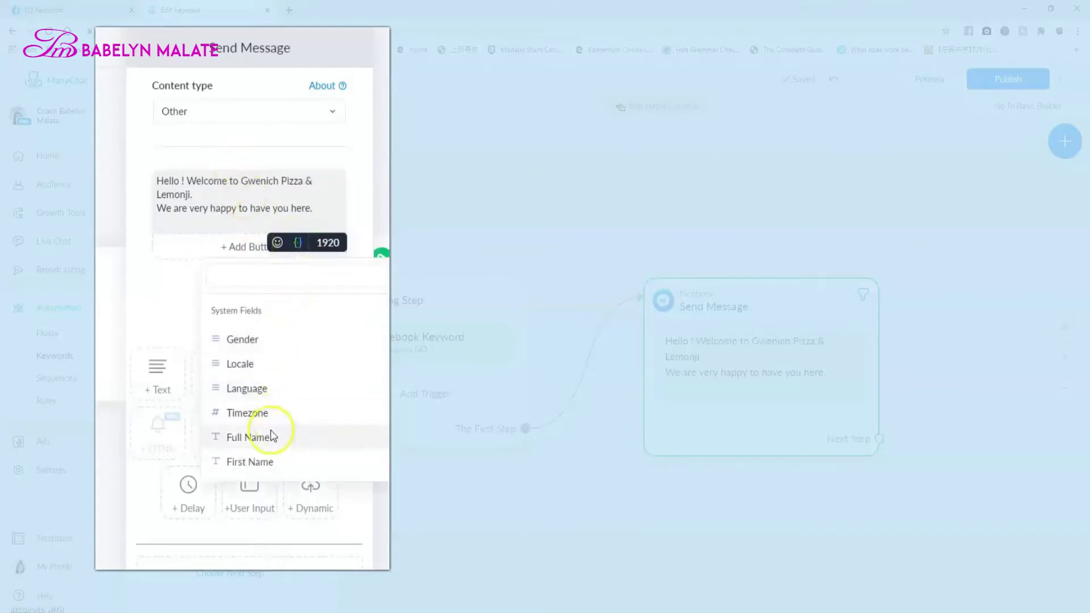
pyautogui.click(249, 462)
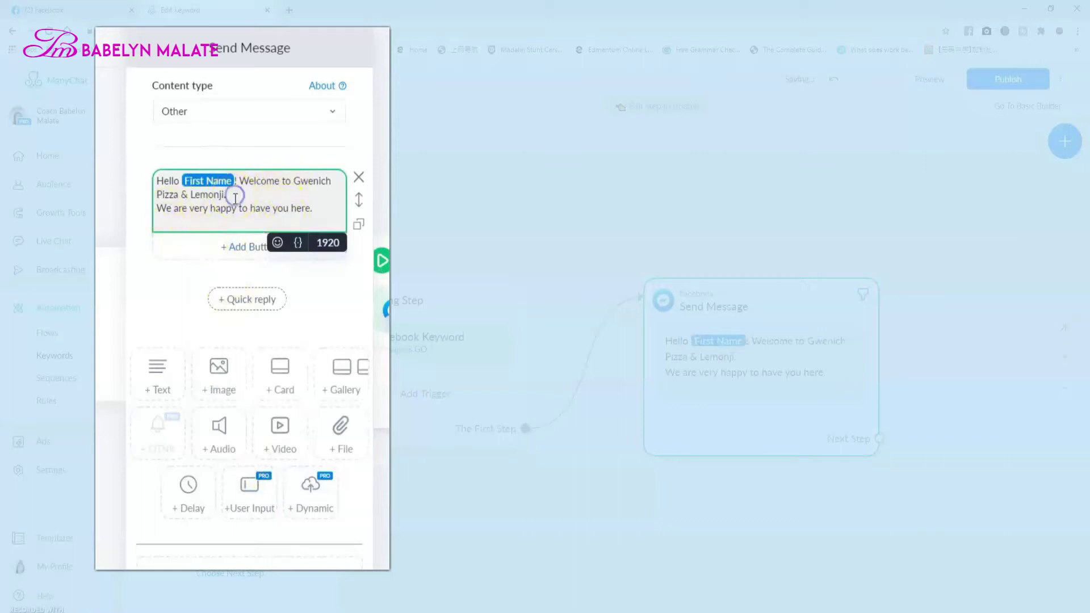
pyautogui.press('Return')
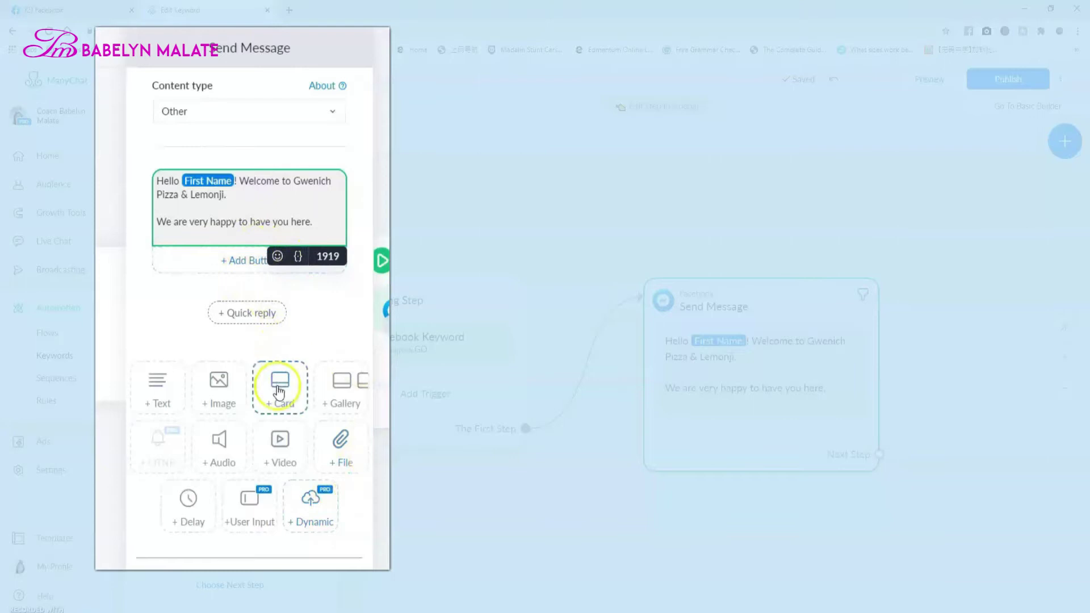
# Add an image block below the welcome text and upload bot-removebg-preview from the Edited png folder
pyautogui.click(215, 397)
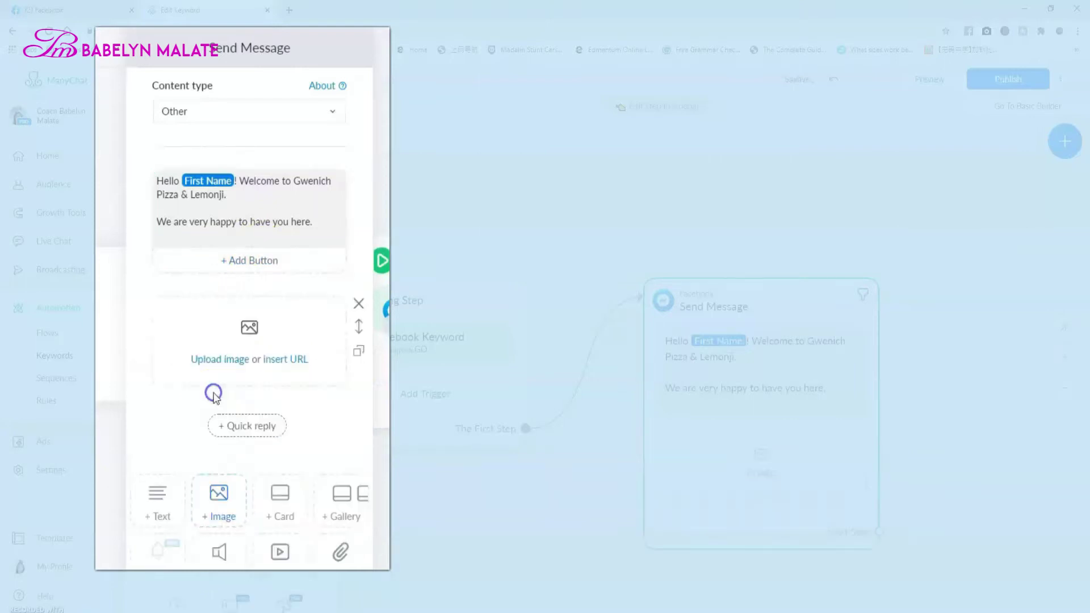
pyautogui.click(248, 329)
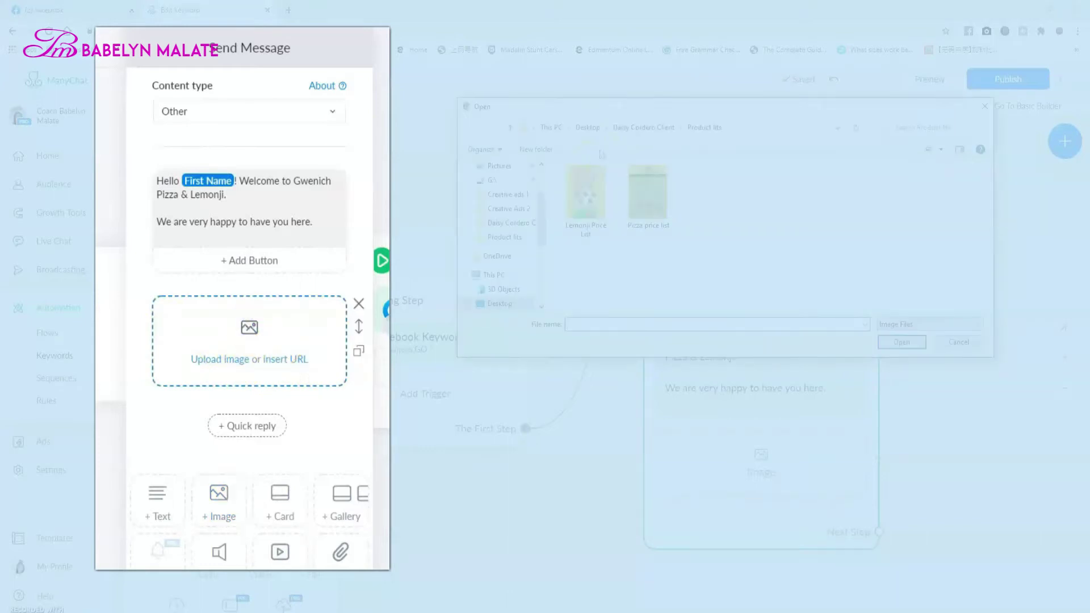
pyautogui.click(643, 127)
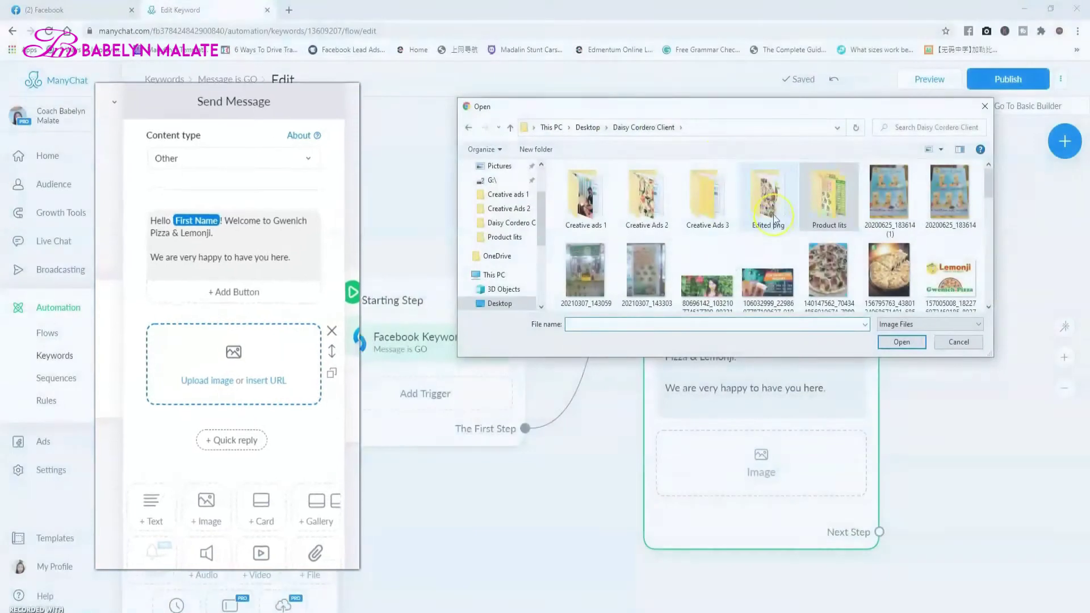
pyautogui.doubleClick(775, 218)
pyautogui.click(640, 202)
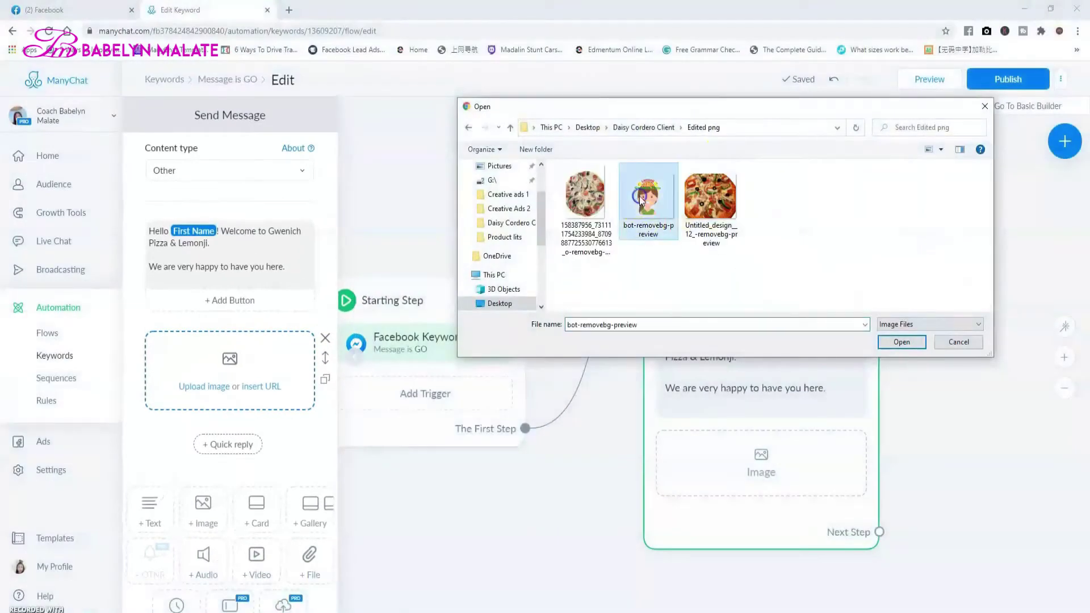
pyautogui.click(900, 342)
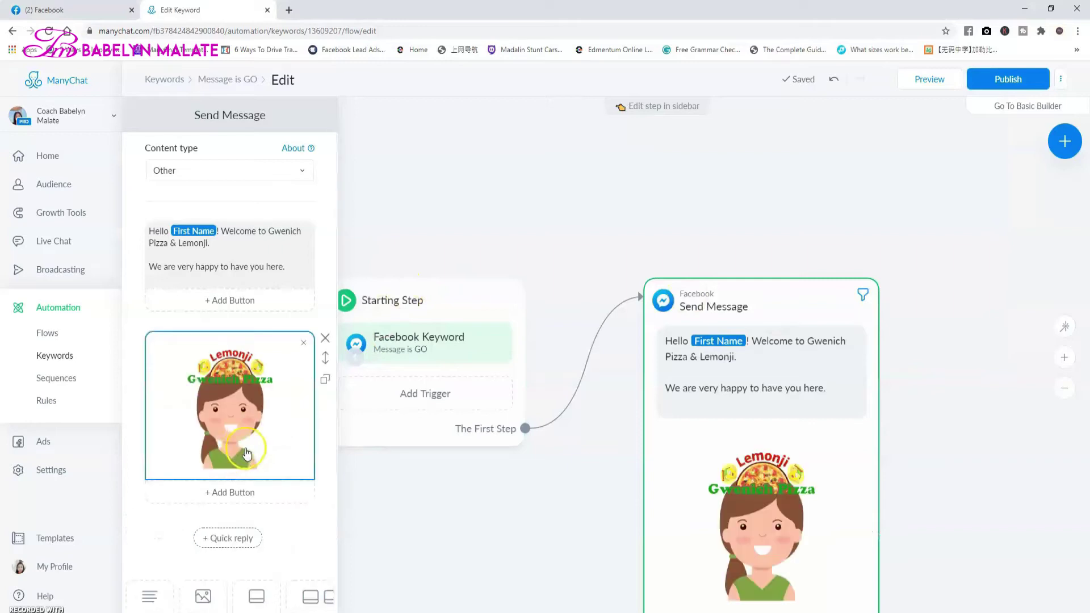
# Add a text block below the bot image and paste in "I am Gwen the bot, your online assistant." copied from the Word flow document
pyautogui.scroll(-2, 309, 514)
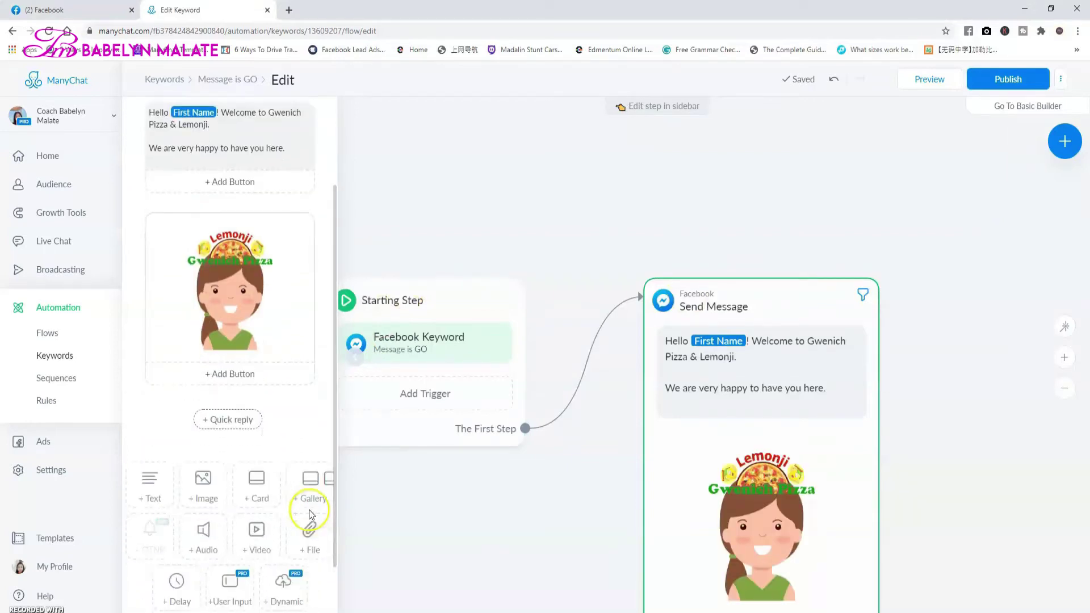
pyautogui.click(160, 487)
pyautogui.hotkey('alt', 'Tab')
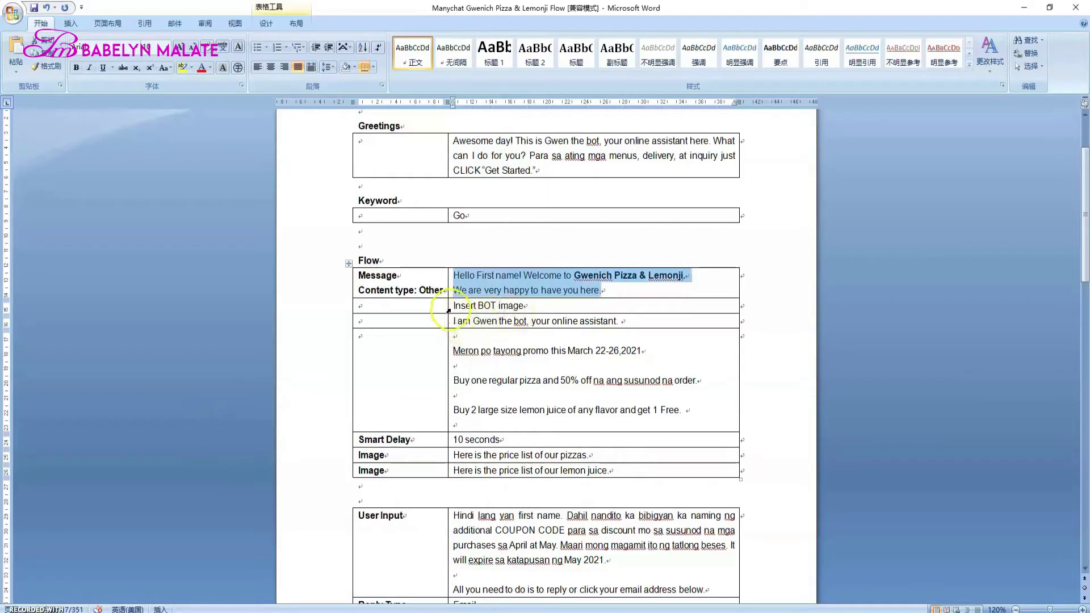
pyautogui.moveTo(455, 308); pyautogui.dragTo(535, 306)
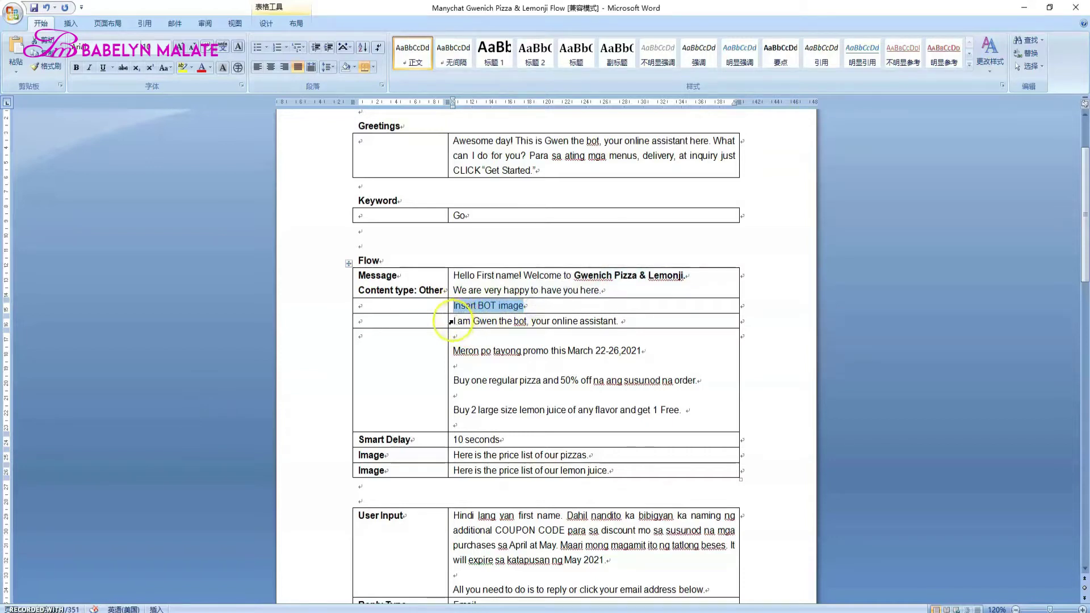
pyautogui.moveTo(454, 320); pyautogui.dragTo(612, 323)
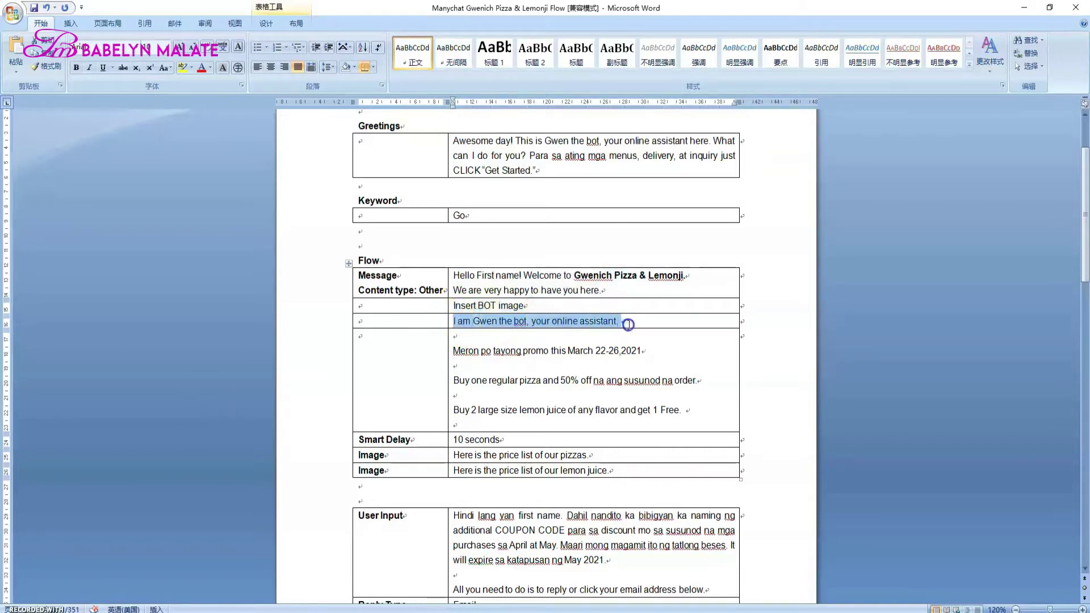
pyautogui.hotkey('alt', 'Tab')
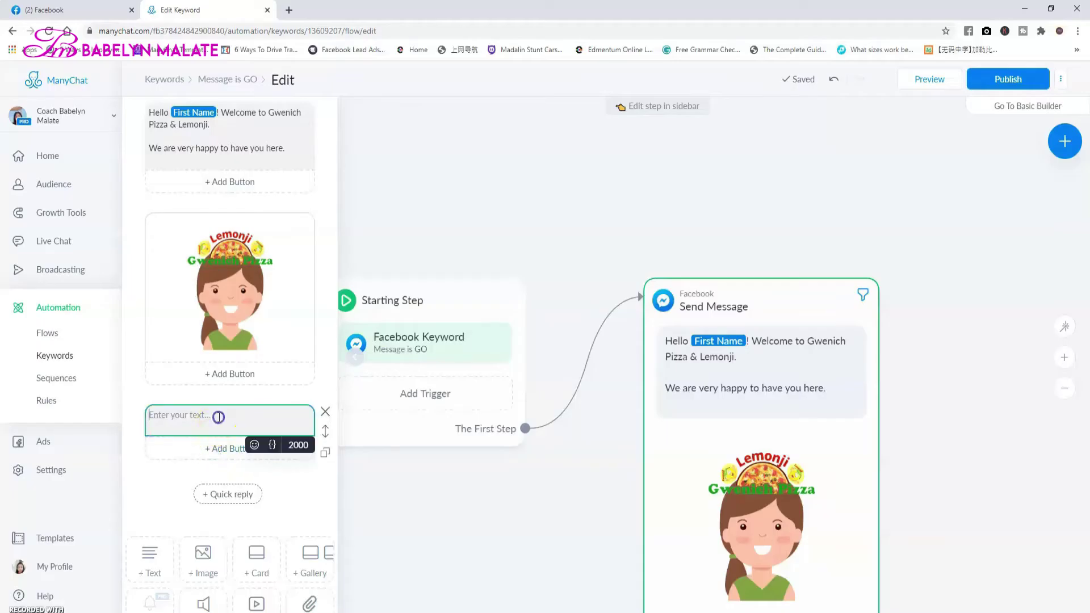
pyautogui.write('I am Gwen the bot, your online assistant.')
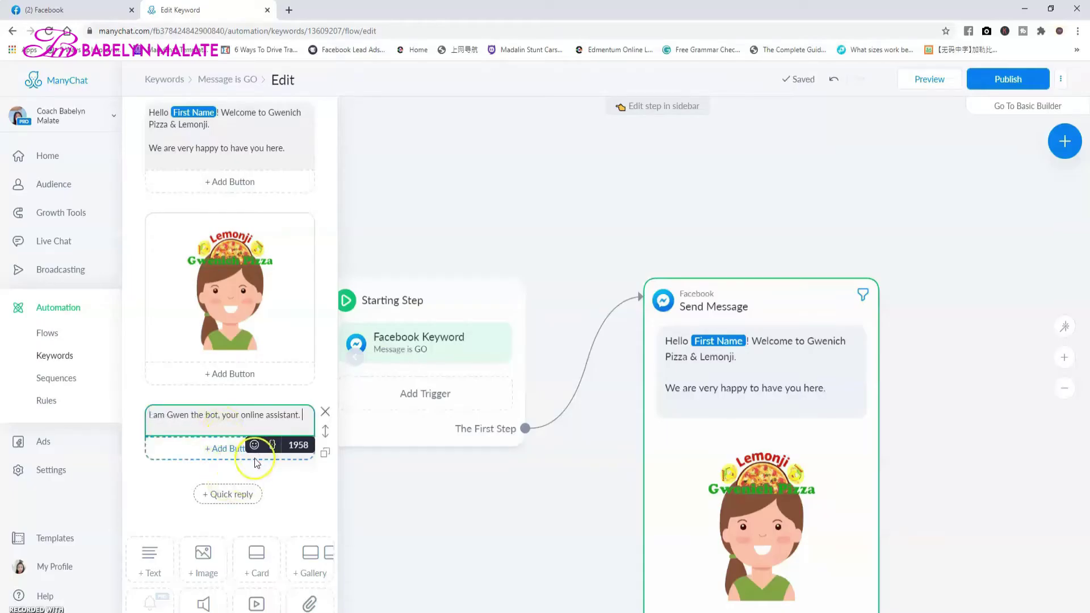
# Copy the March 22-26,2021 promo lines from Word, append them below the assistant introduction in ManyChat, and remove the trailing blank line
pyautogui.hotkey('alt', 'Tab')
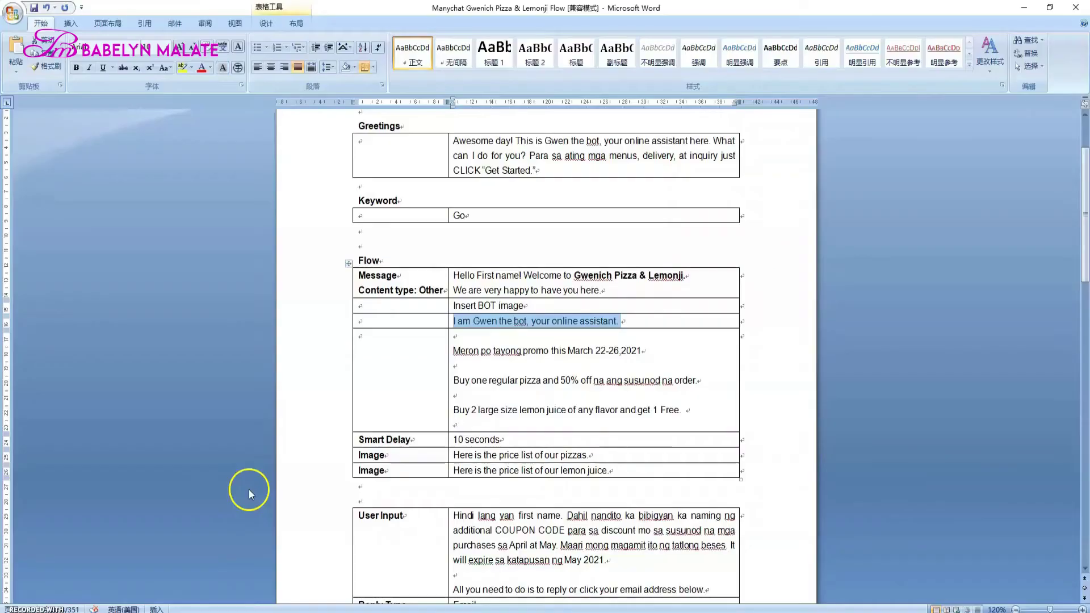
pyautogui.click(453, 351)
pyautogui.moveTo(454, 351); pyautogui.dragTo(693, 409)
pyautogui.hotkey('ctrl', 'c')
pyautogui.hotkey('alt', 'Tab')
pyautogui.hotkey('ctrl', 'v')
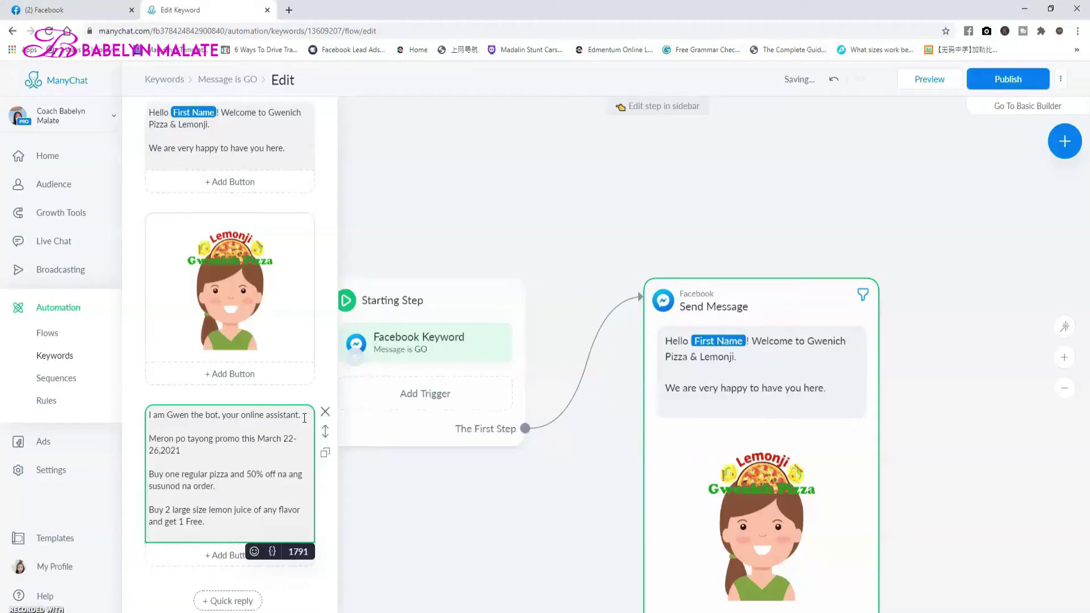
pyautogui.scroll(-3, 322, 502)
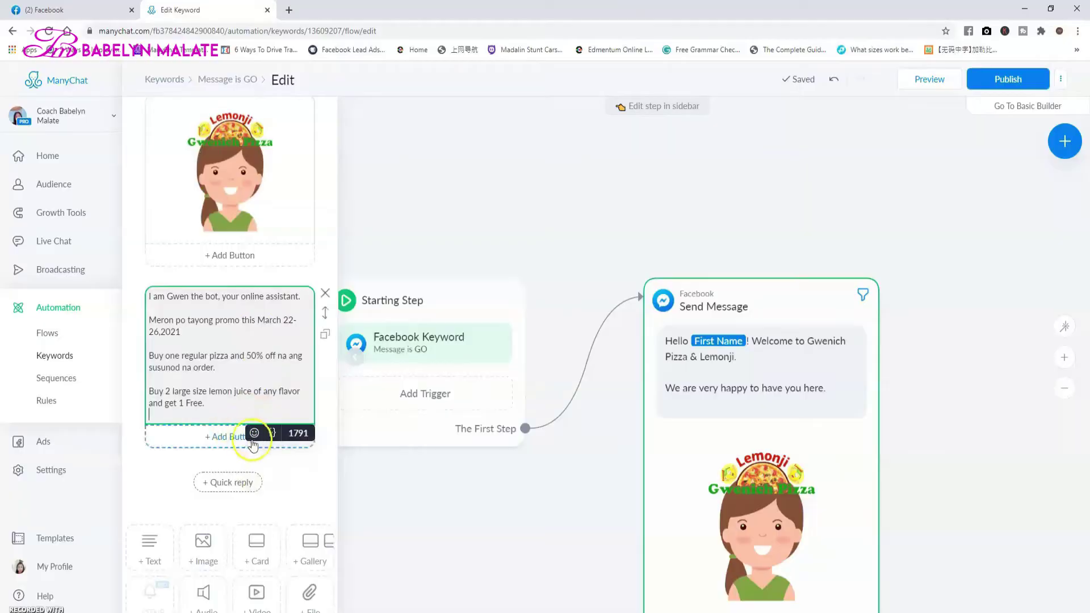
pyautogui.hotkey('alt', 'Tab')
pyautogui.hotkey('alt', 'Tab')
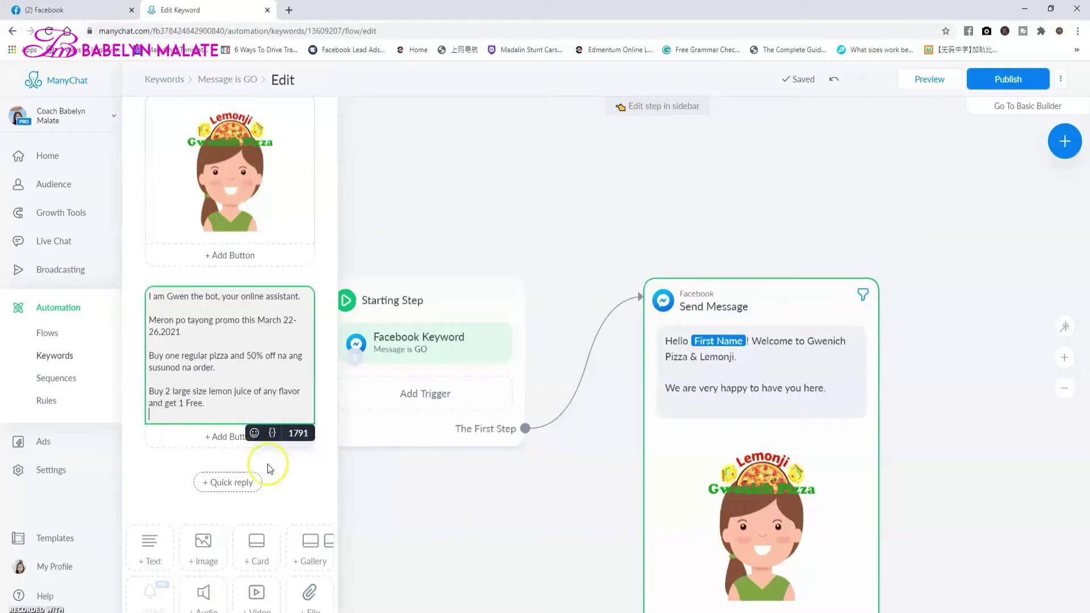
pyautogui.press('BackSpace')
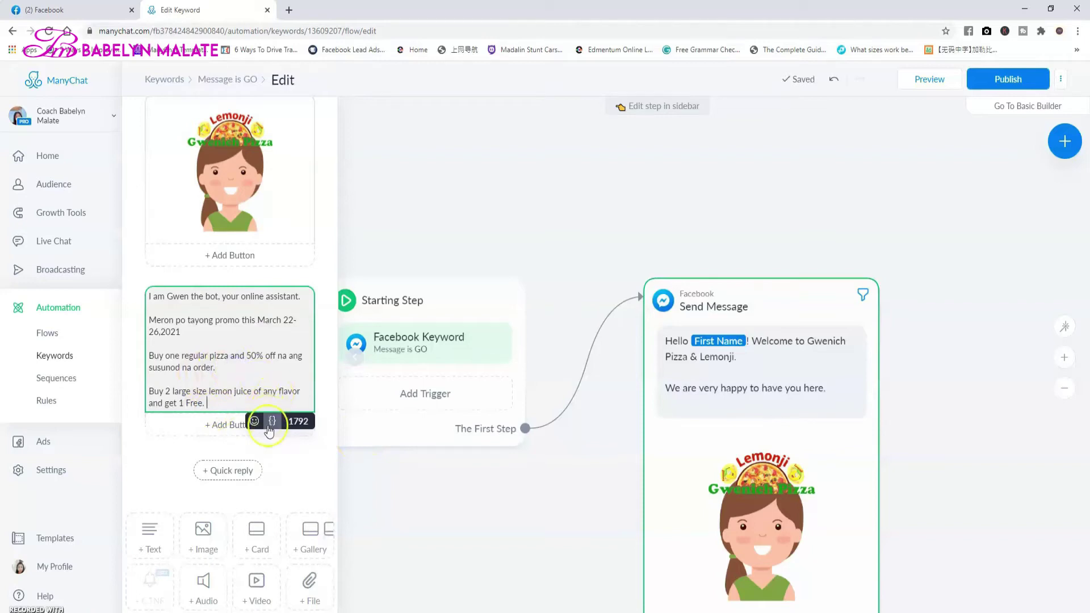
# Insert a pizza emoji after "susunod na order." in the promo text, finding it with the emoji search "pizza"
pyautogui.click(253, 421)
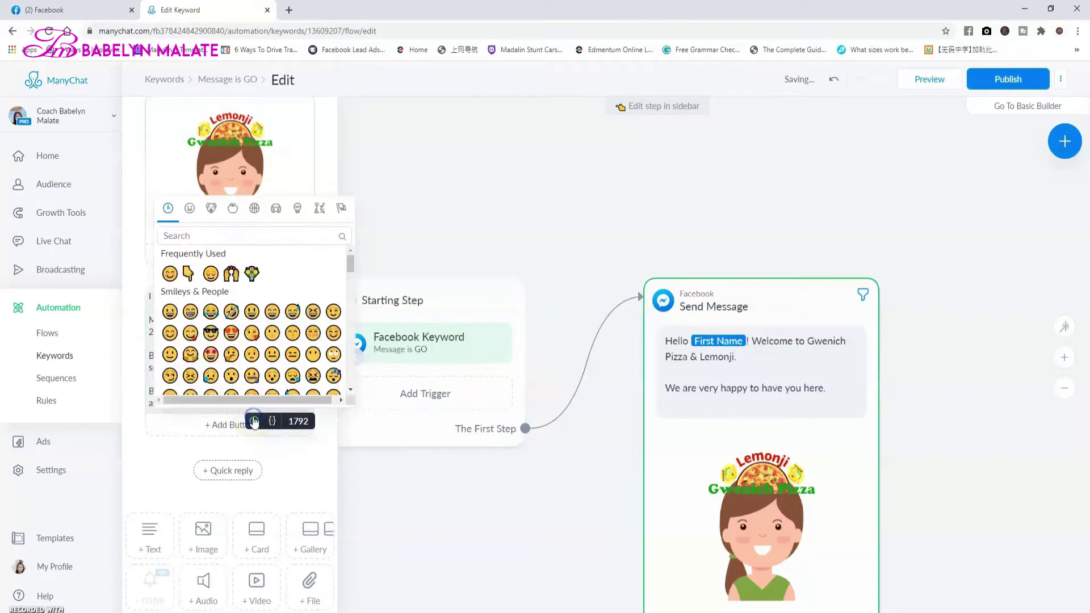
pyautogui.click(228, 237)
pyautogui.write('pizza')
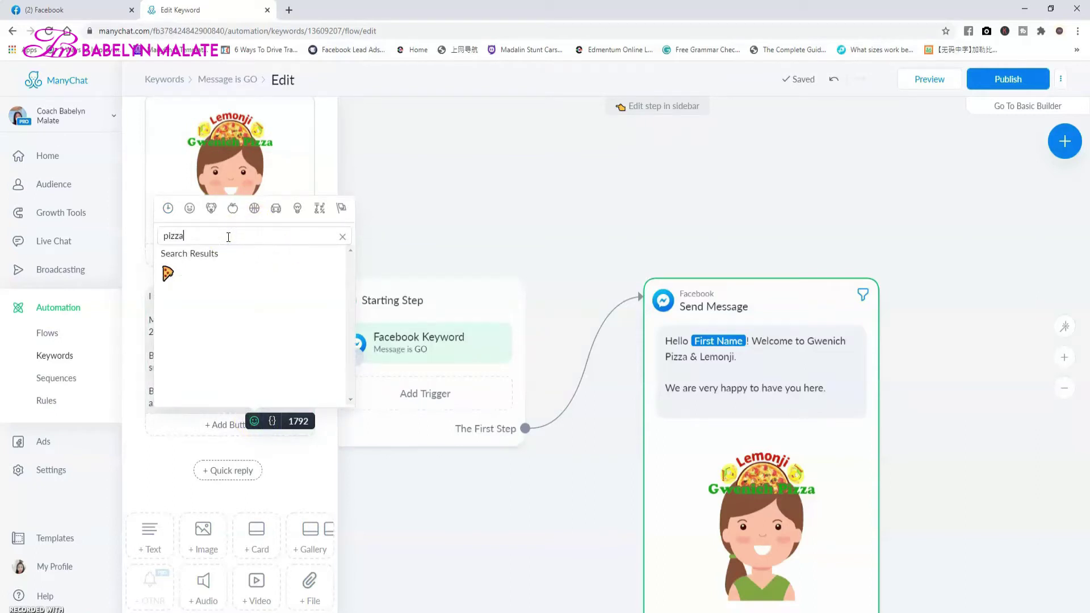
pyautogui.click(166, 273)
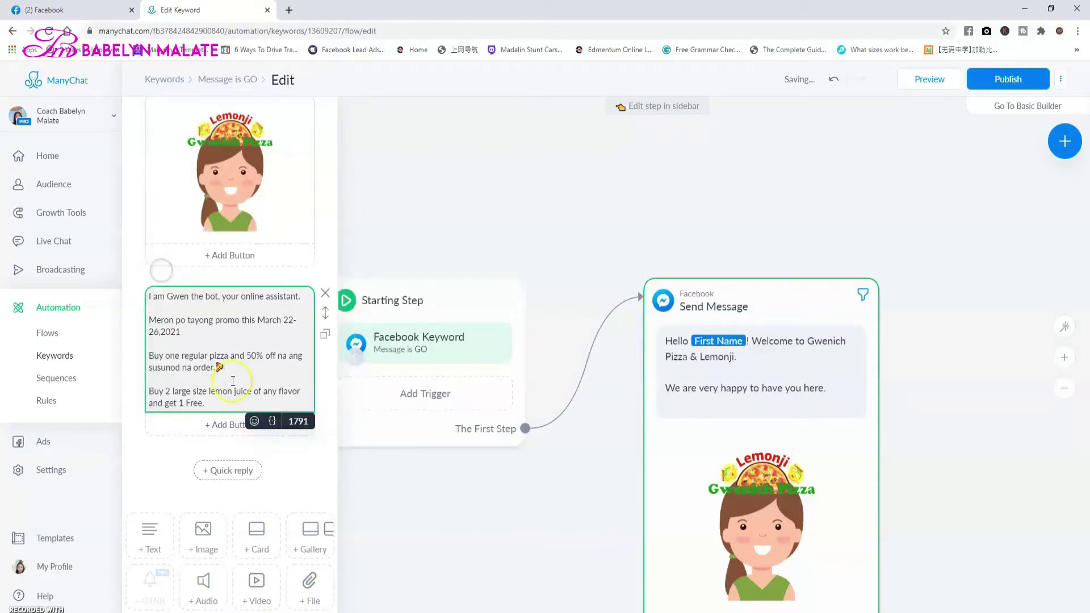
# Insert the tropical drink emoji after "get 1 Free." in the promo text, finding it with the emoji search "drink"
pyautogui.scroll(-2, 203, 270)
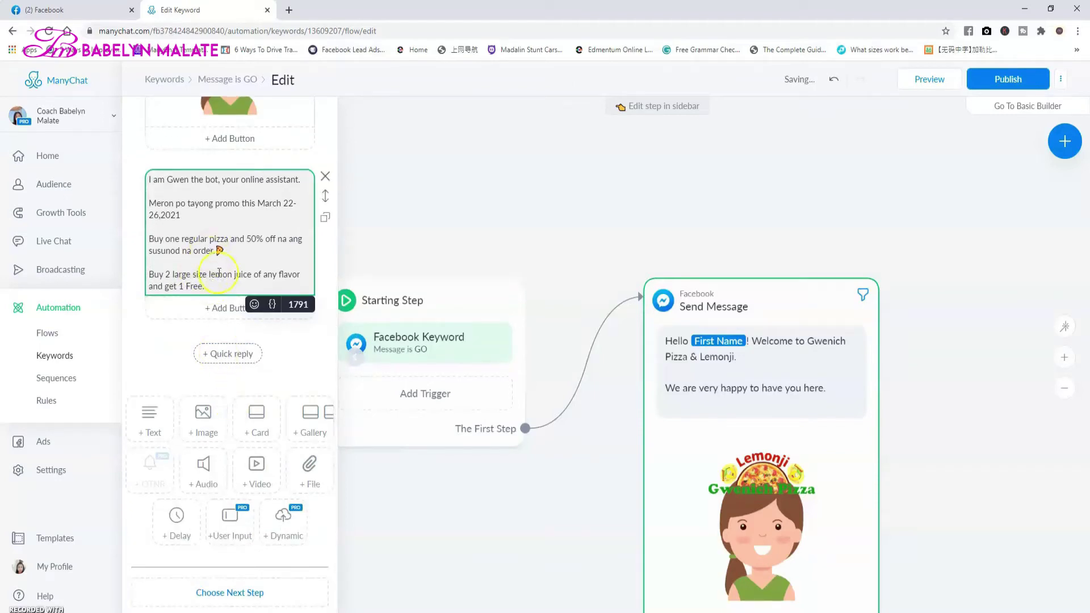
pyautogui.click(251, 307)
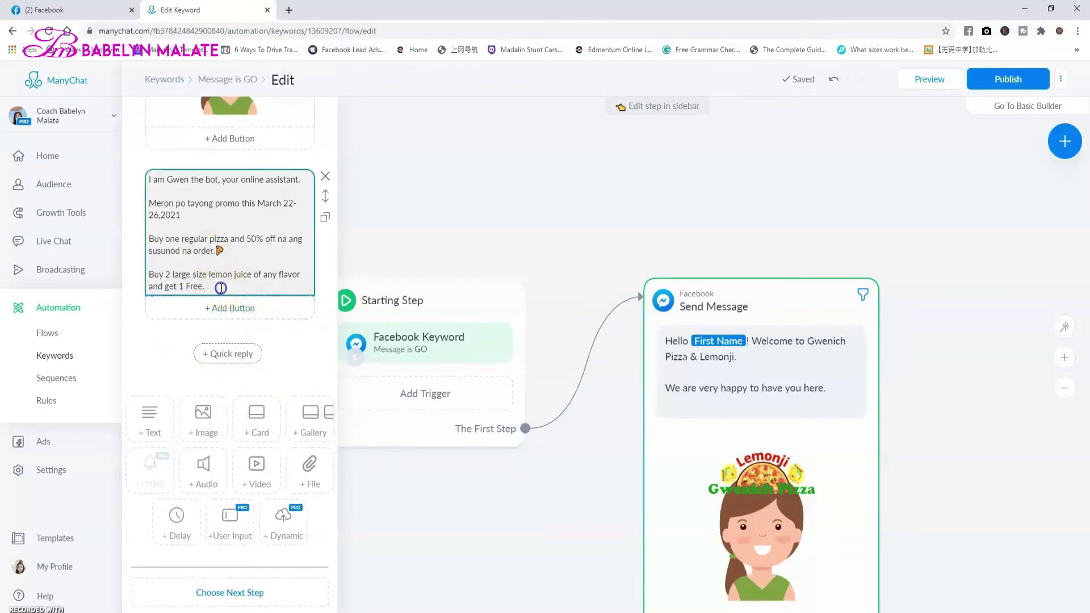
pyautogui.click(222, 286)
pyautogui.click(254, 305)
pyautogui.click(233, 356)
pyautogui.write('juice')
pyautogui.press('BackSpace')
pyautogui.press('BackSpace')
pyautogui.write('drinks')
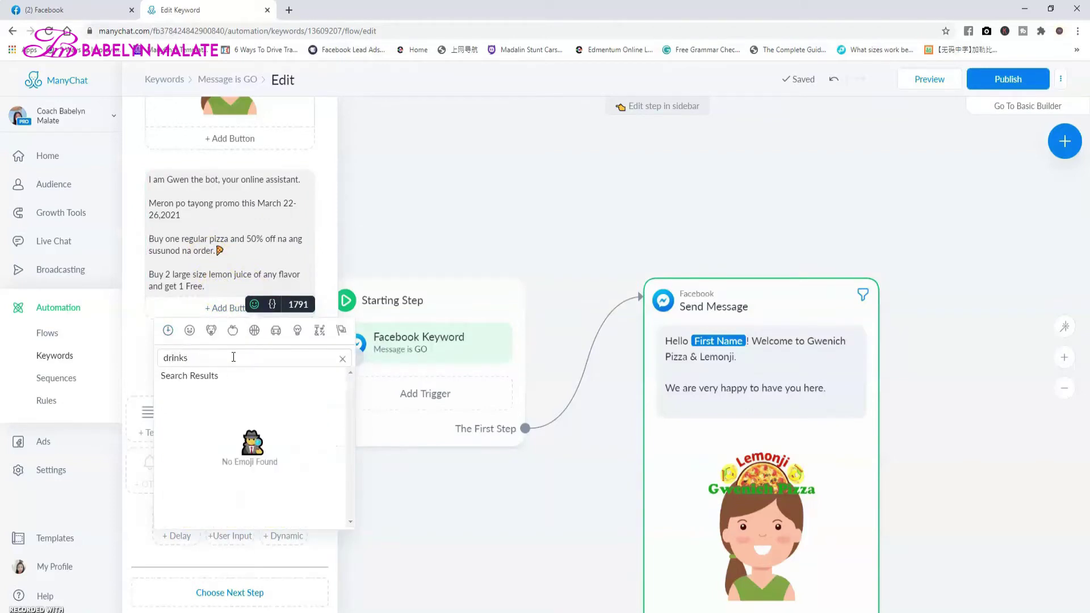
pyautogui.press('BackSpace')
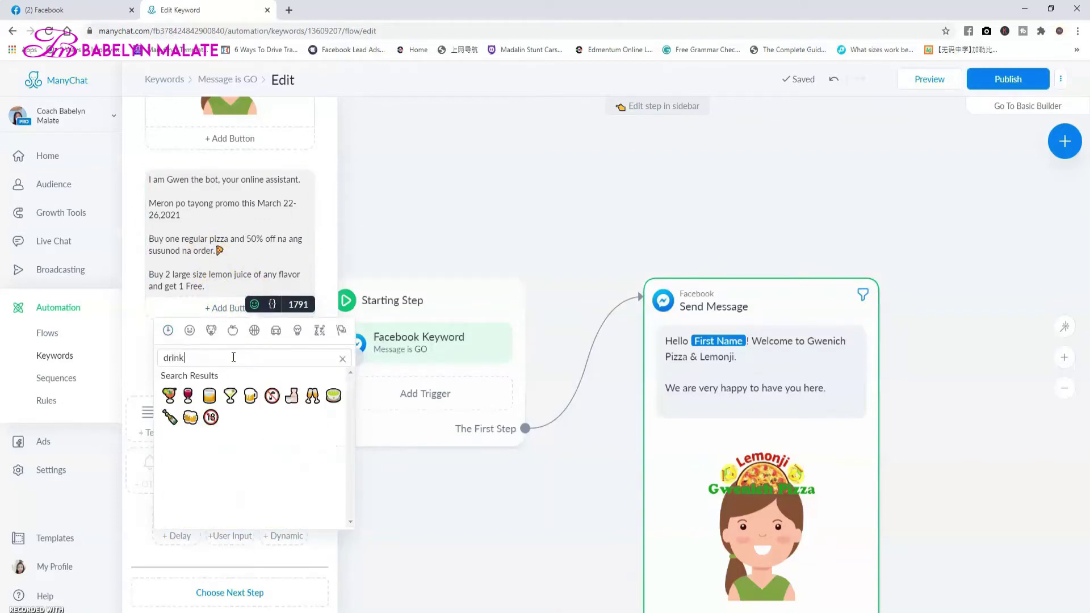
pyautogui.click(169, 397)
pyautogui.click(230, 292)
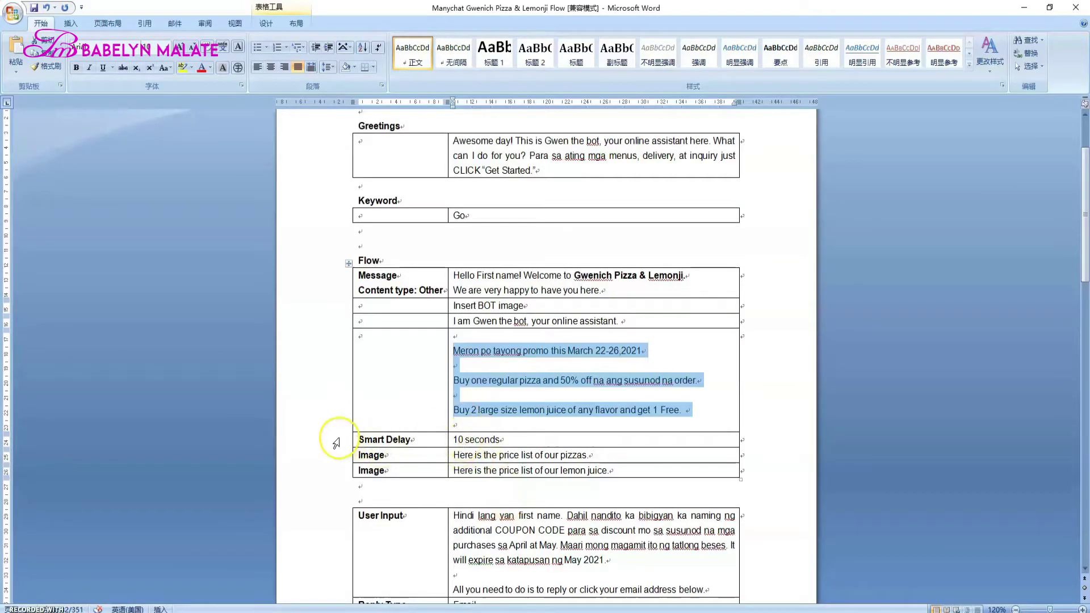
# Check the Smart Delay row in the Word document, and in ManyChat connect a new Smart Delay as the next step after Send Message
pyautogui.click(341, 437)
pyautogui.click(469, 451)
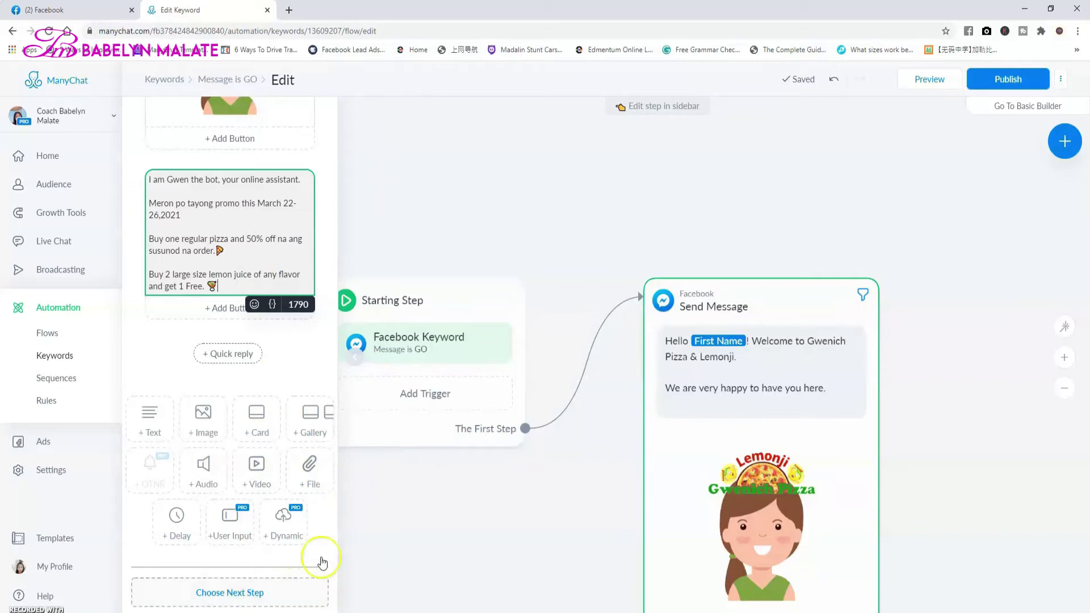
pyautogui.click(457, 519)
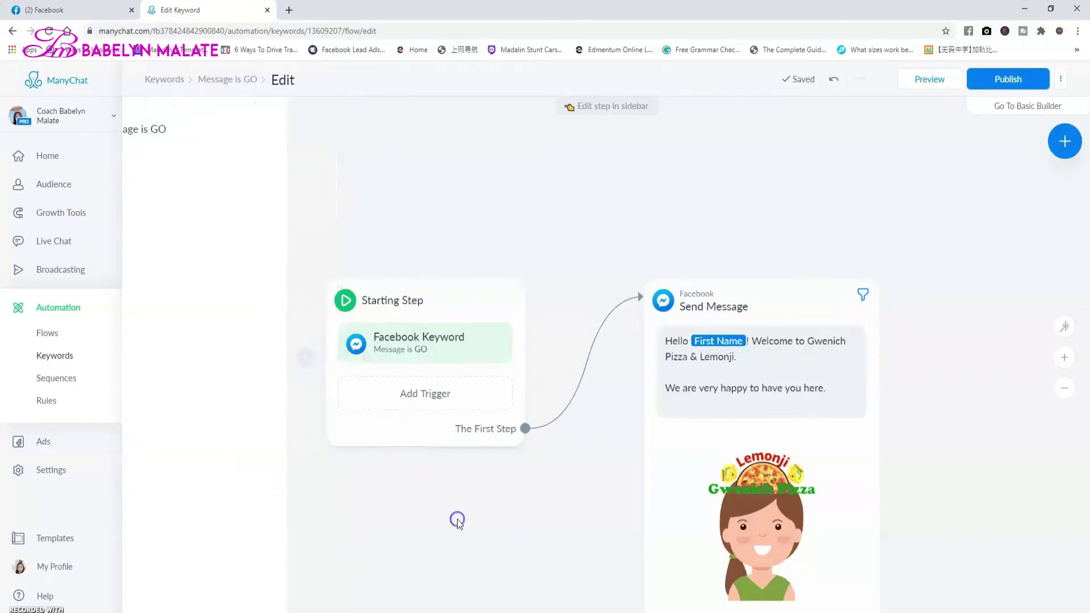
pyautogui.moveTo(920, 418); pyautogui.dragTo(661, 259)
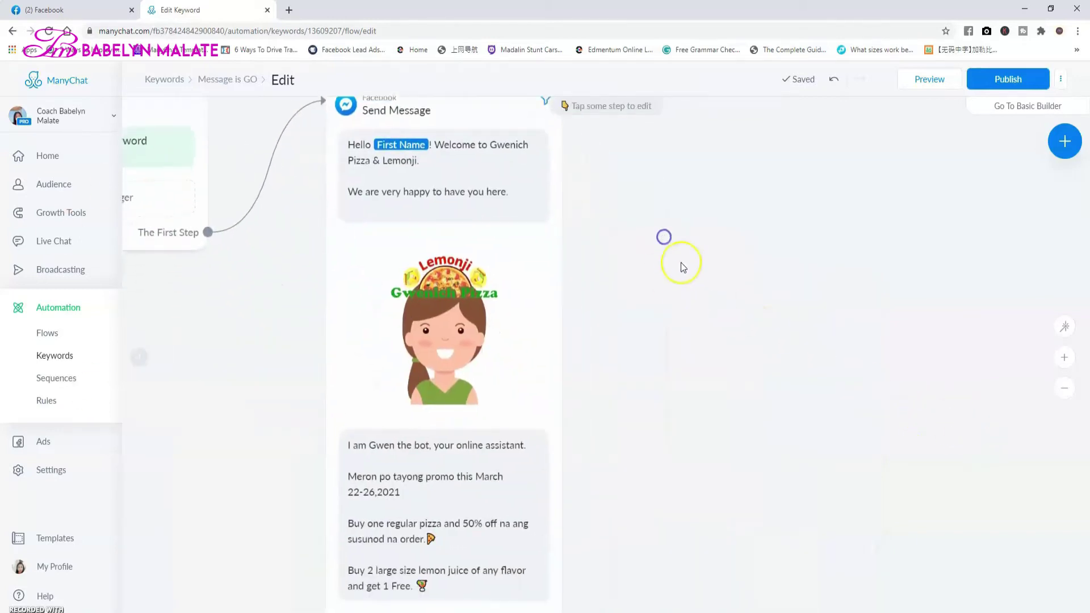
pyautogui.scroll(-2, 687, 265)
pyautogui.scroll(-1, 690, 266)
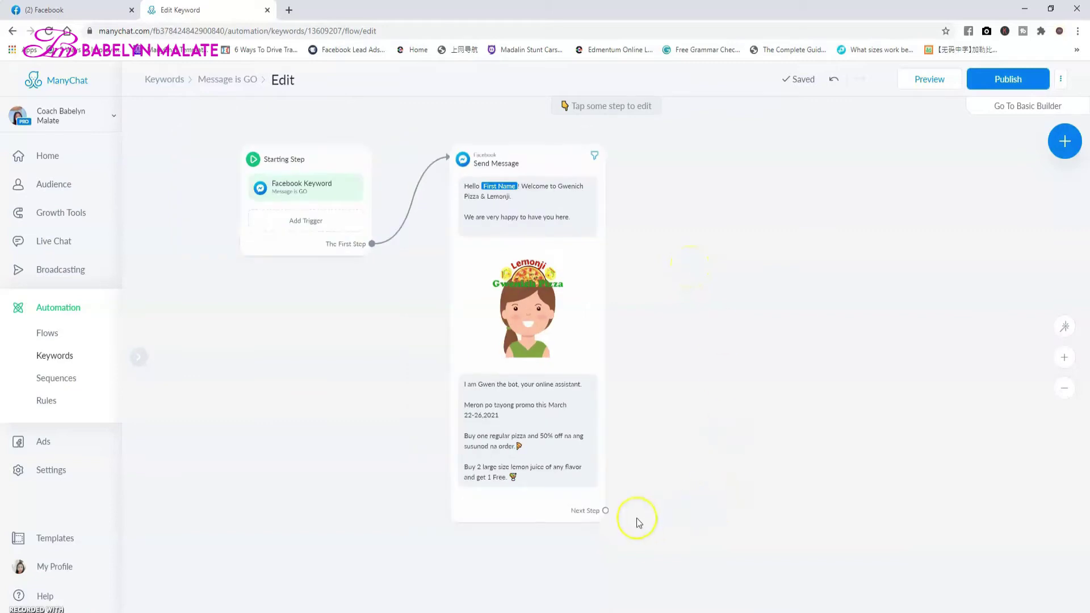
pyautogui.moveTo(606, 511); pyautogui.dragTo(665, 216)
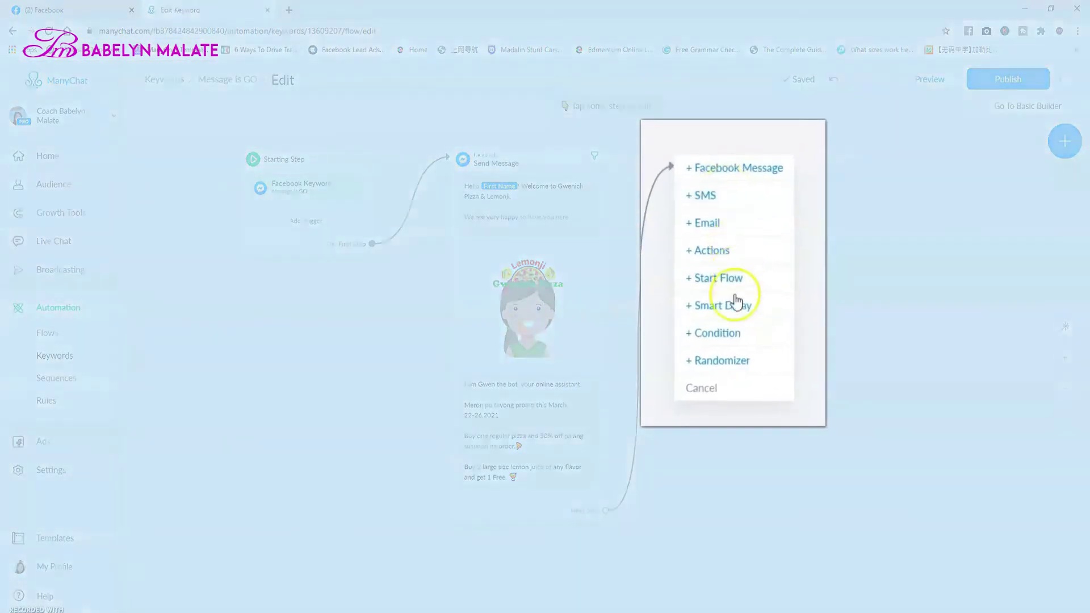
pyautogui.click(709, 329)
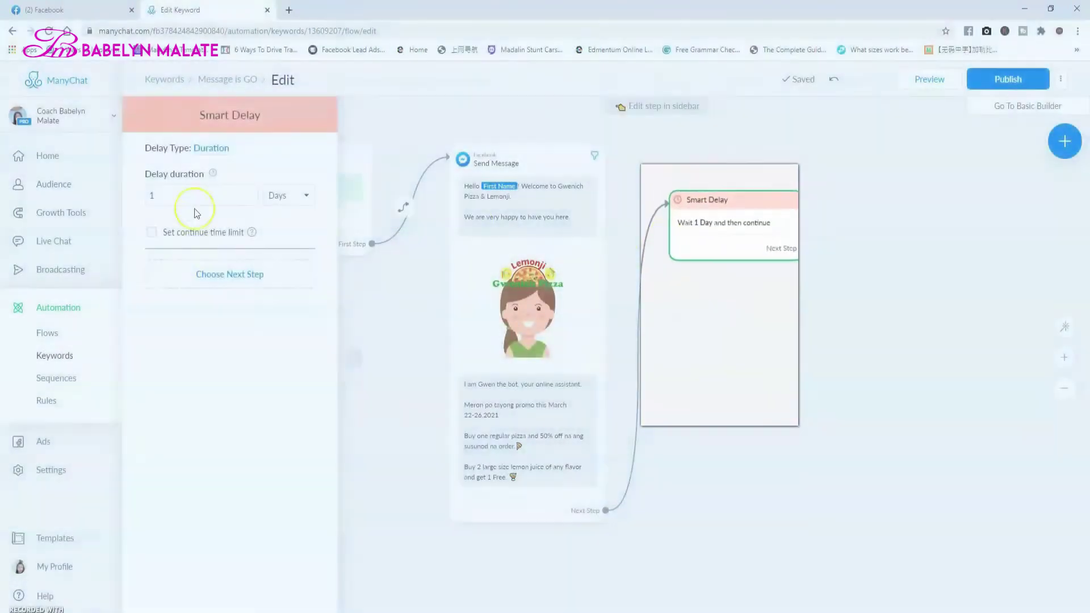
# Set the Smart Delay's duration to 10 seconds
pyautogui.click(301, 199)
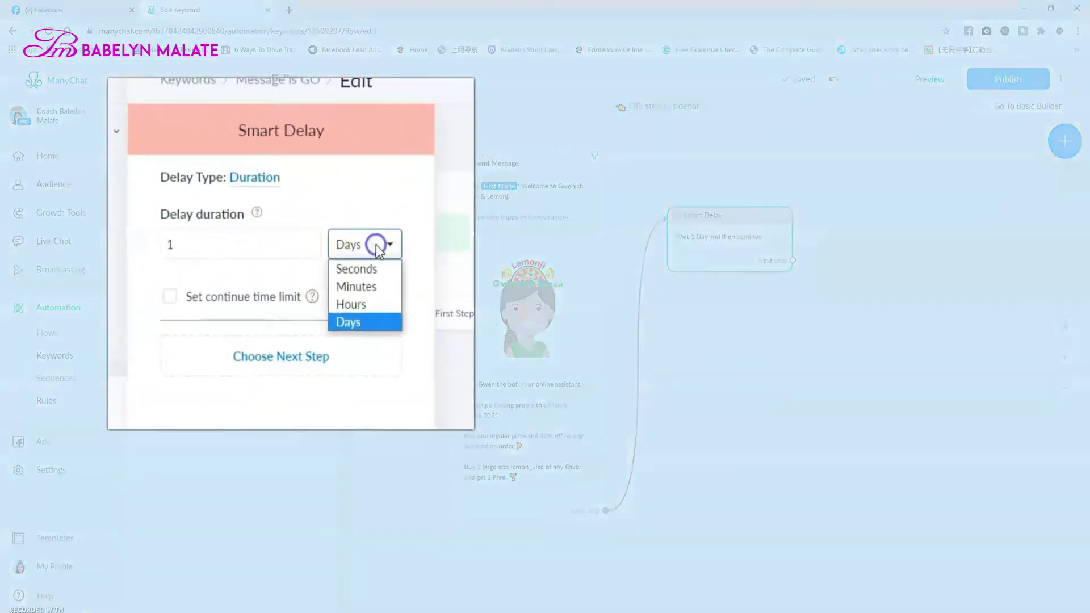
pyautogui.click(295, 217)
pyautogui.click(259, 249)
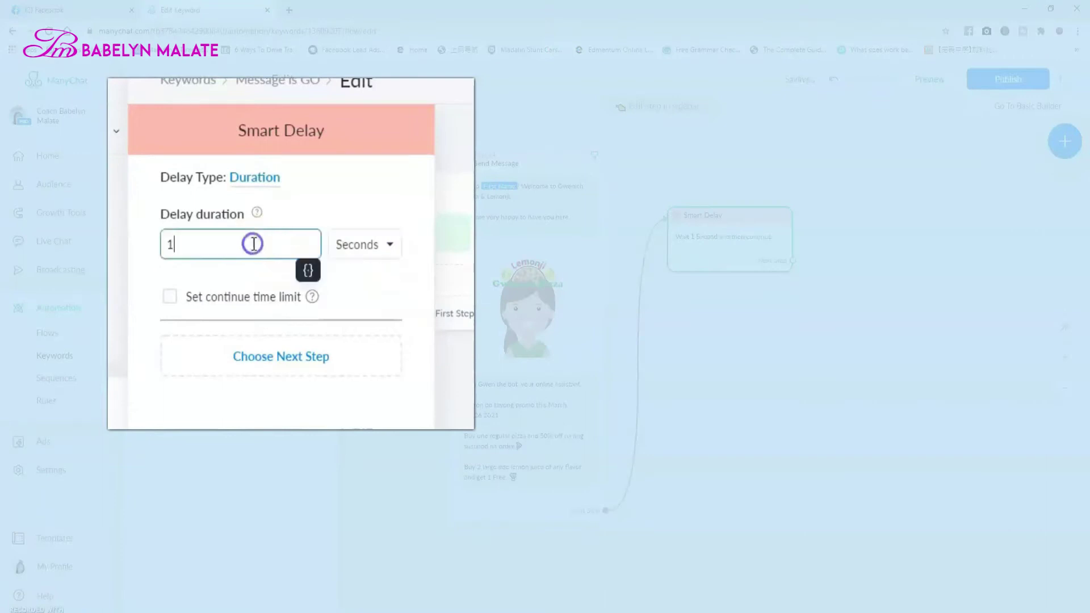
pyautogui.write('0')
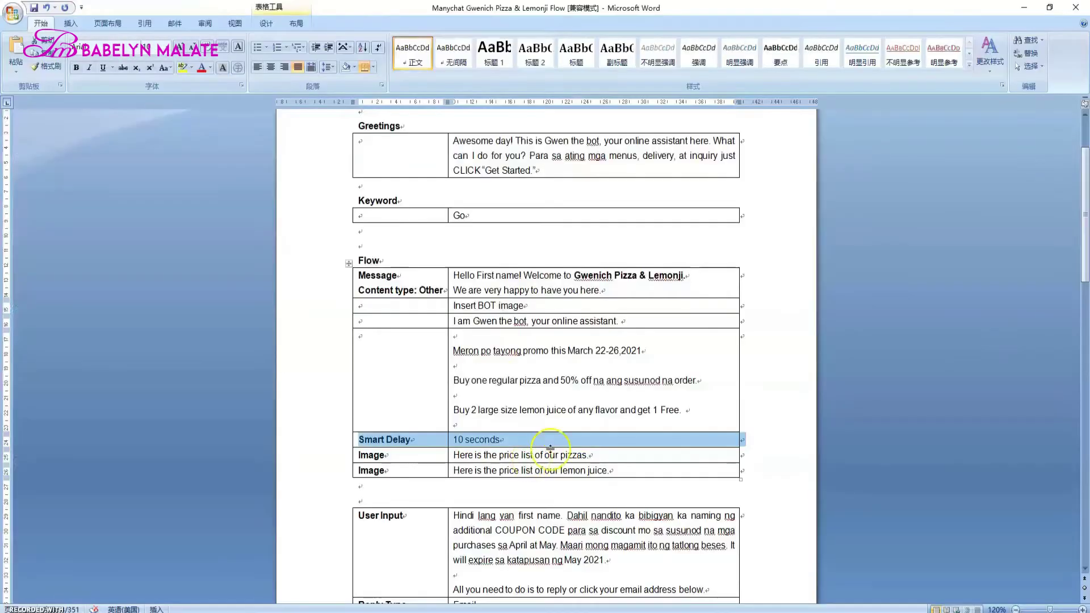
# In the Word flow document, copy the first image caption, "Here is the price list of our pizzas."
pyautogui.scroll(-2, 550, 448)
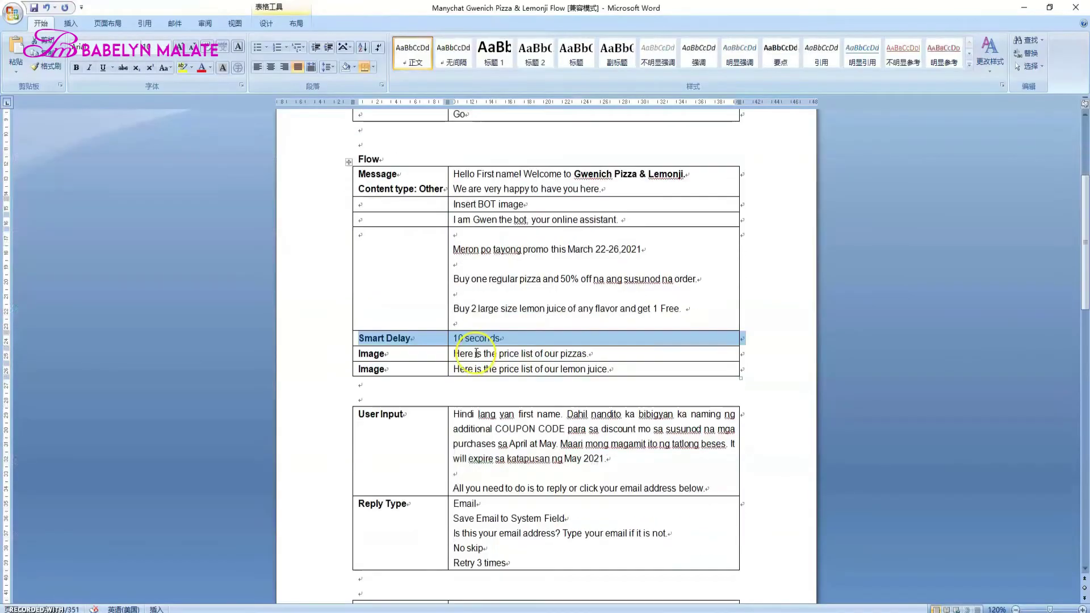
pyautogui.scroll(-1, 591, 322)
pyautogui.moveTo(592, 320); pyautogui.dragTo(453, 321)
pyautogui.hotkey('ctrl', 'c')
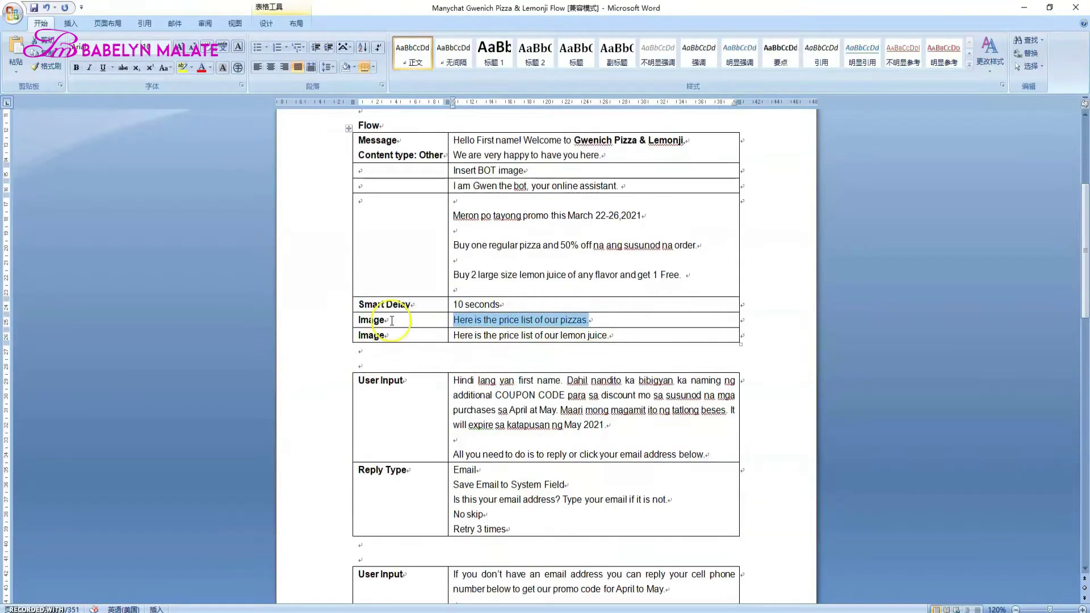
# Back in ManyChat, connect a new Facebook Message as the next step after the Smart Delay
pyautogui.hotkey('alt', 'Tab')
pyautogui.moveTo(876, 397); pyautogui.dragTo(594, 413)
pyautogui.moveTo(511, 277); pyautogui.dragTo(582, 147)
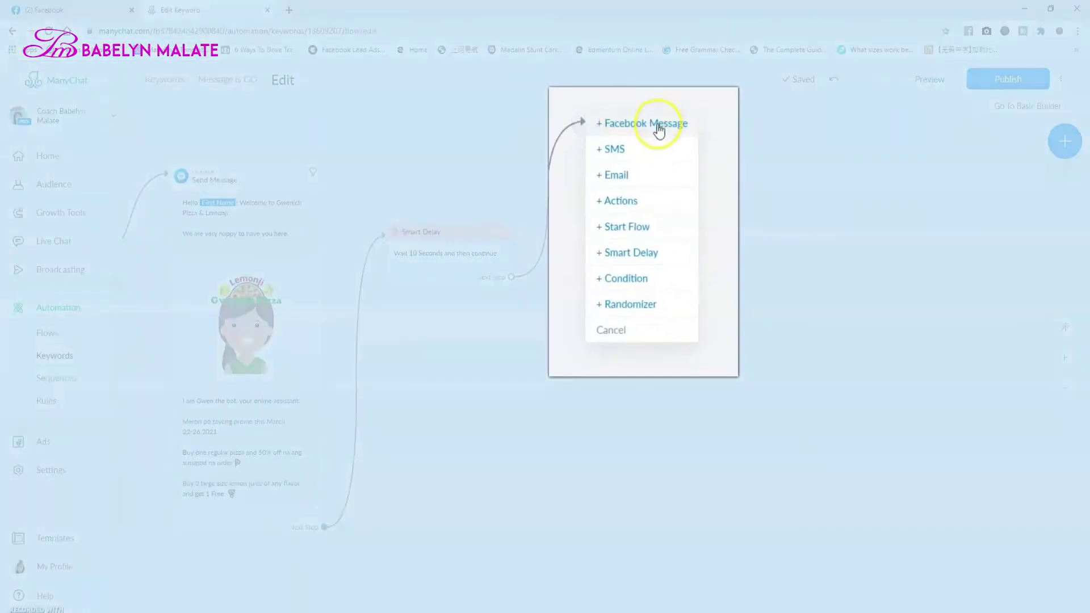
pyautogui.click(648, 147)
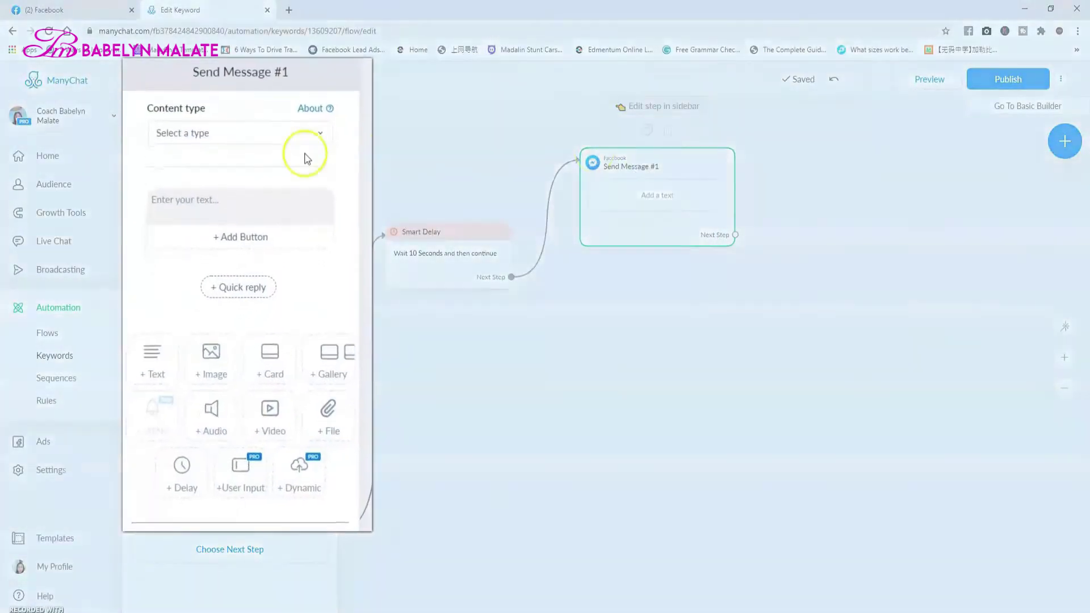
# Set the new message's content type to Other and paste "Here is the price list of our pizzas." as its text
pyautogui.click(309, 115)
pyautogui.click(182, 152)
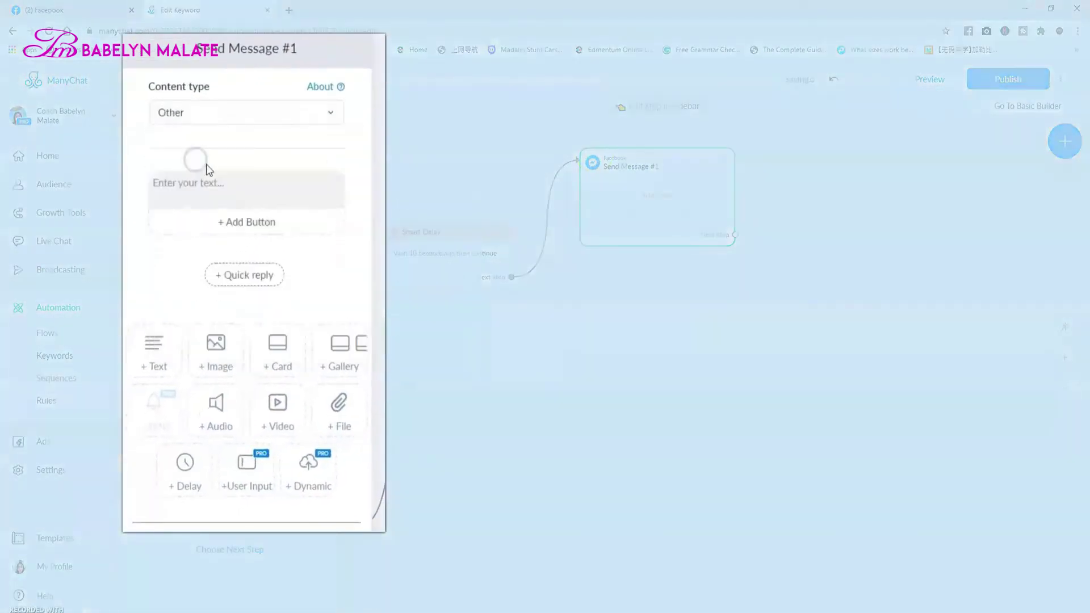
pyautogui.click(222, 187)
pyautogui.hotkey('ctrl', 'v')
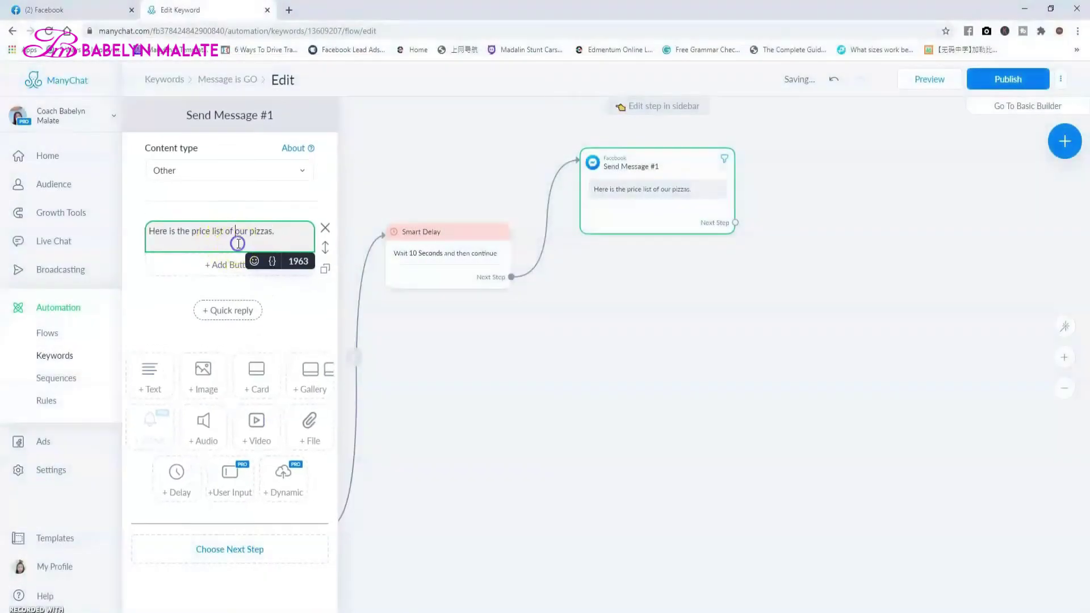
pyautogui.click(278, 318)
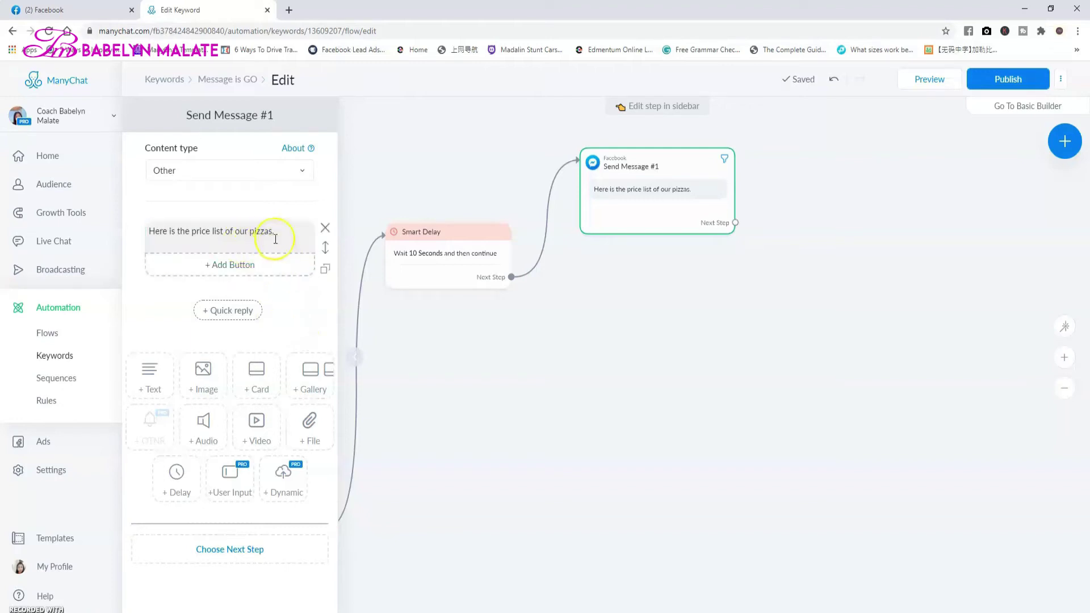
# Add an image block below the pizza caption and upload the Pizza price list file from the Product lits folder
pyautogui.click(205, 381)
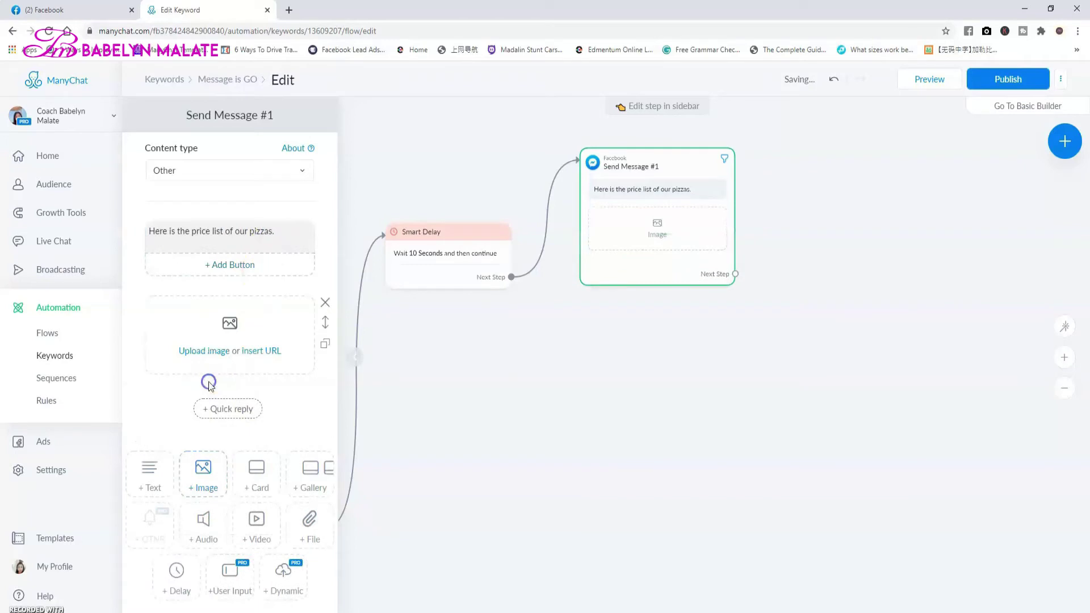
pyautogui.click(230, 327)
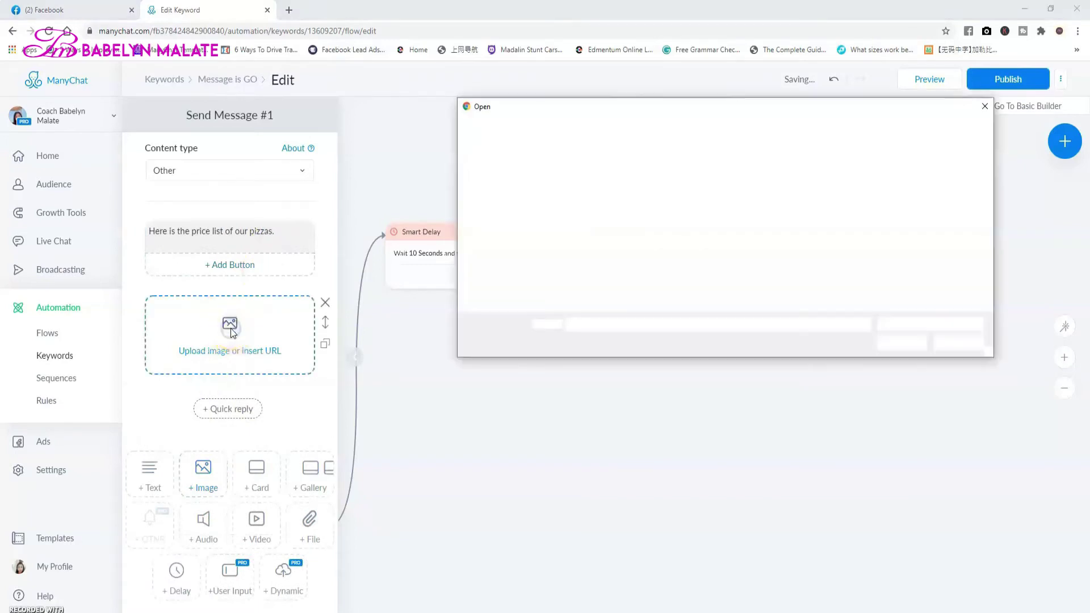
pyautogui.click(646, 128)
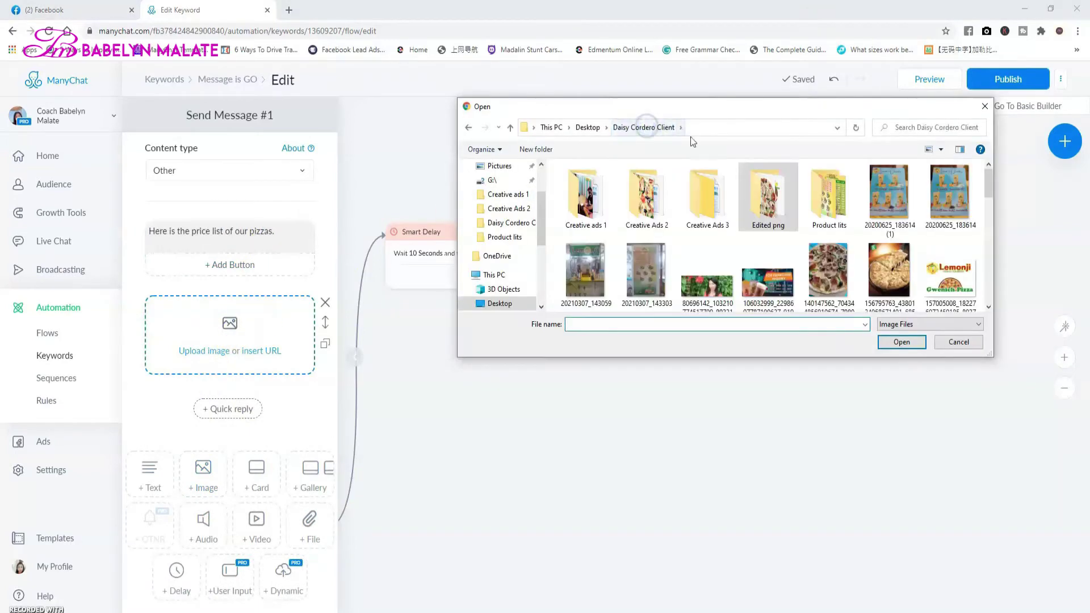
pyautogui.doubleClick(802, 204)
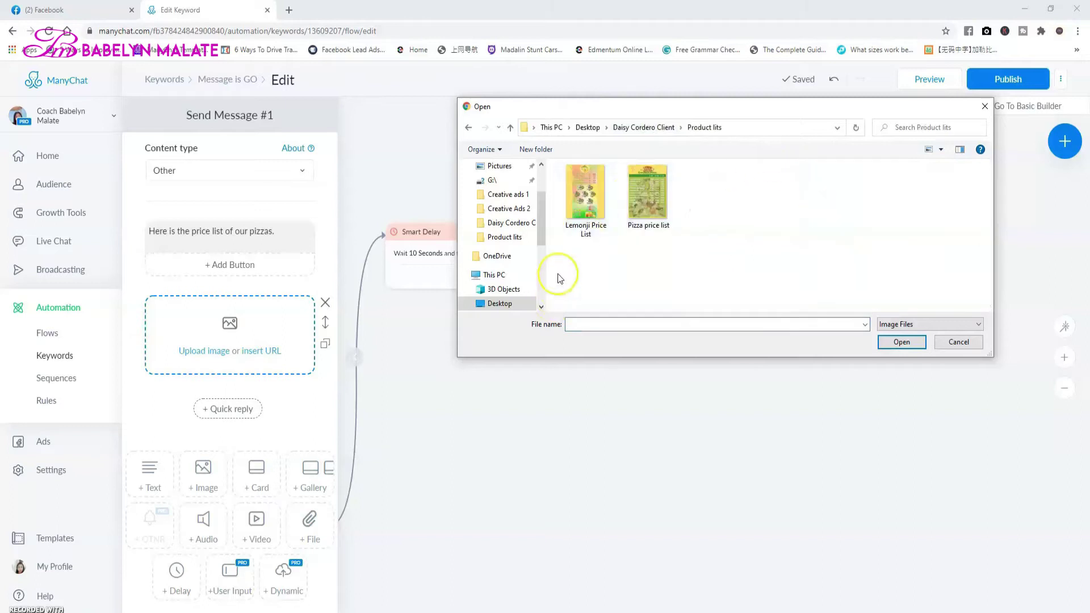
pyautogui.click(657, 212)
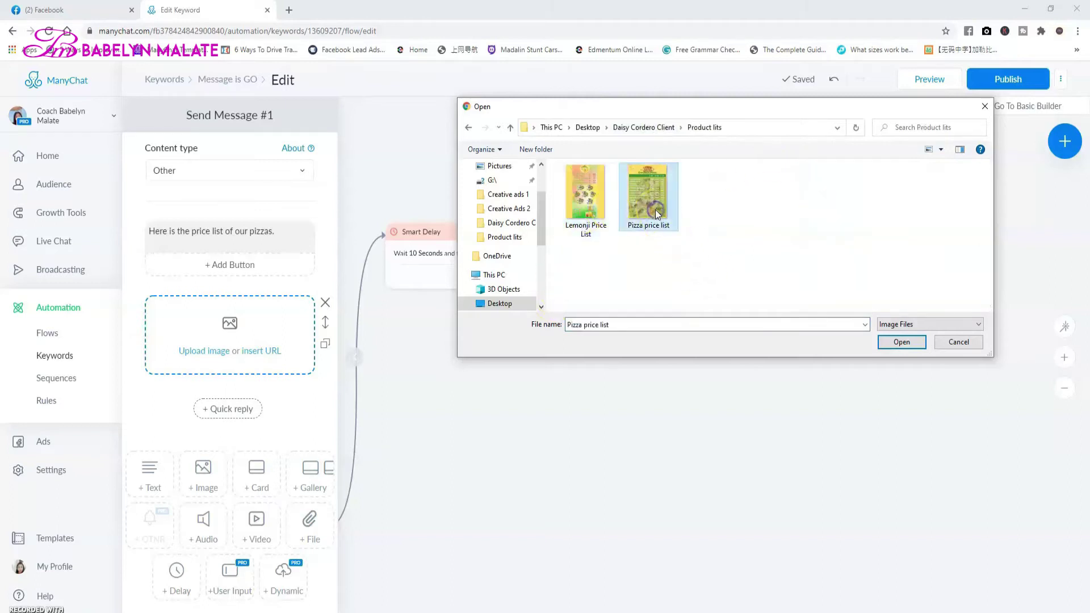
pyautogui.click(888, 343)
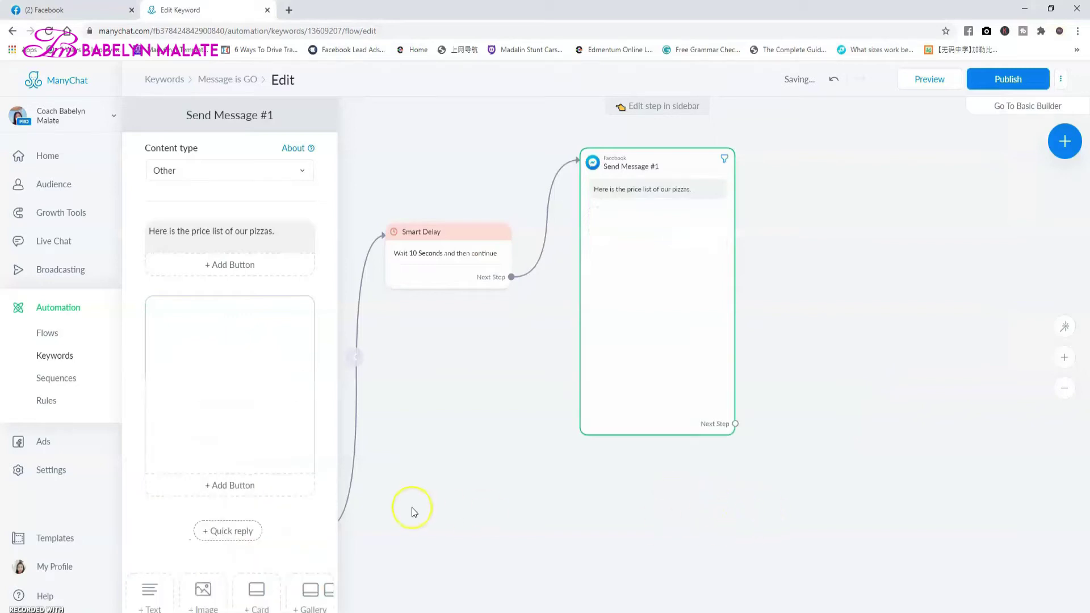
# Add a text block below the pizza image containing "Here is the price list of our lemon juice." copied from the Word flow document
pyautogui.scroll(-2, 266, 388)
pyautogui.scroll(-2, 264, 386)
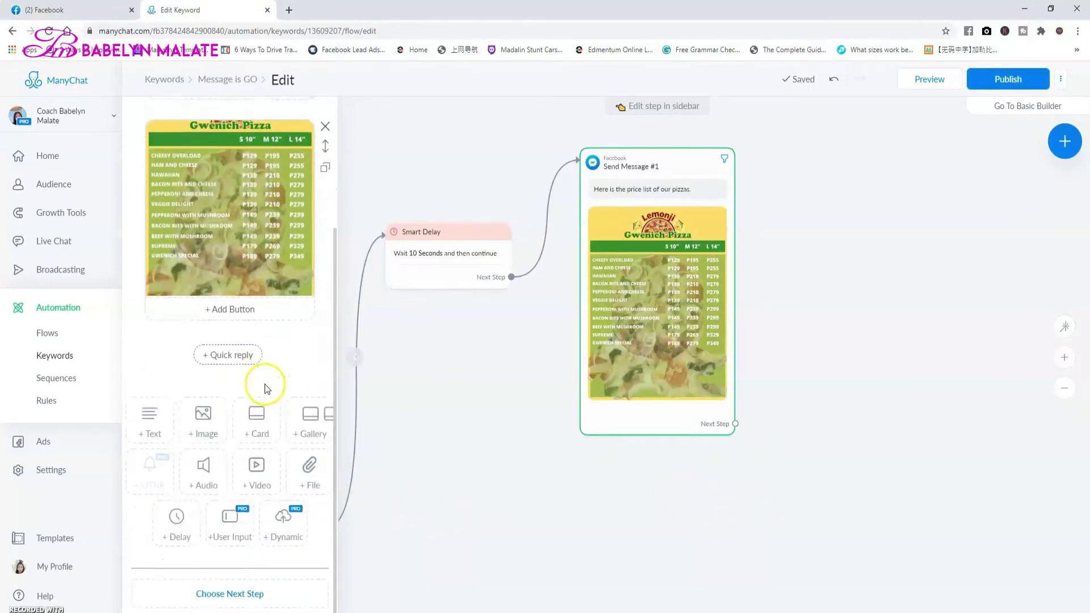
pyautogui.click(159, 413)
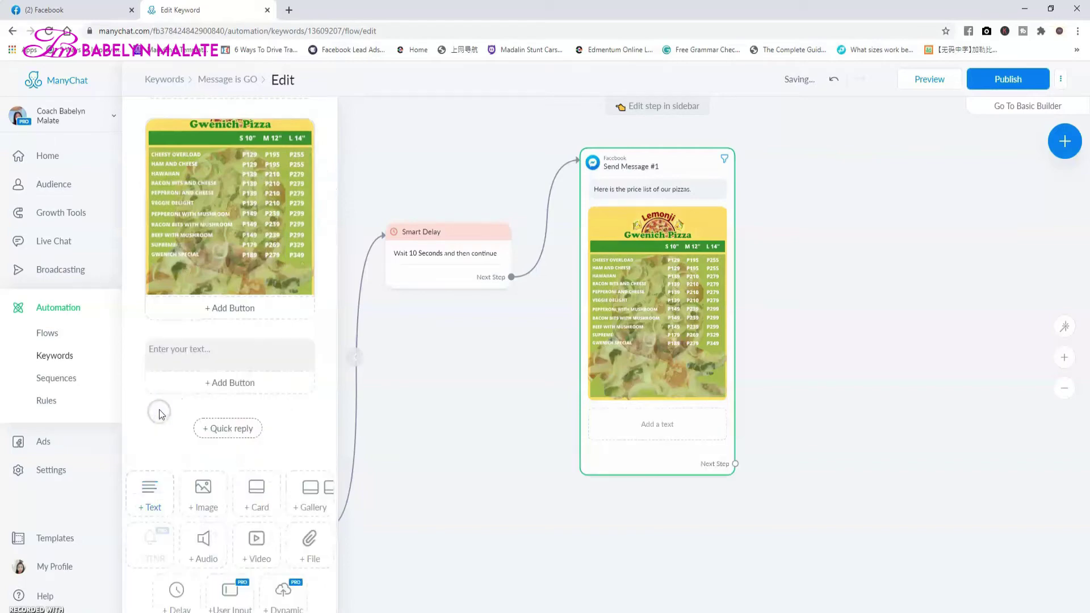
pyautogui.hotkey('alt', 'Tab')
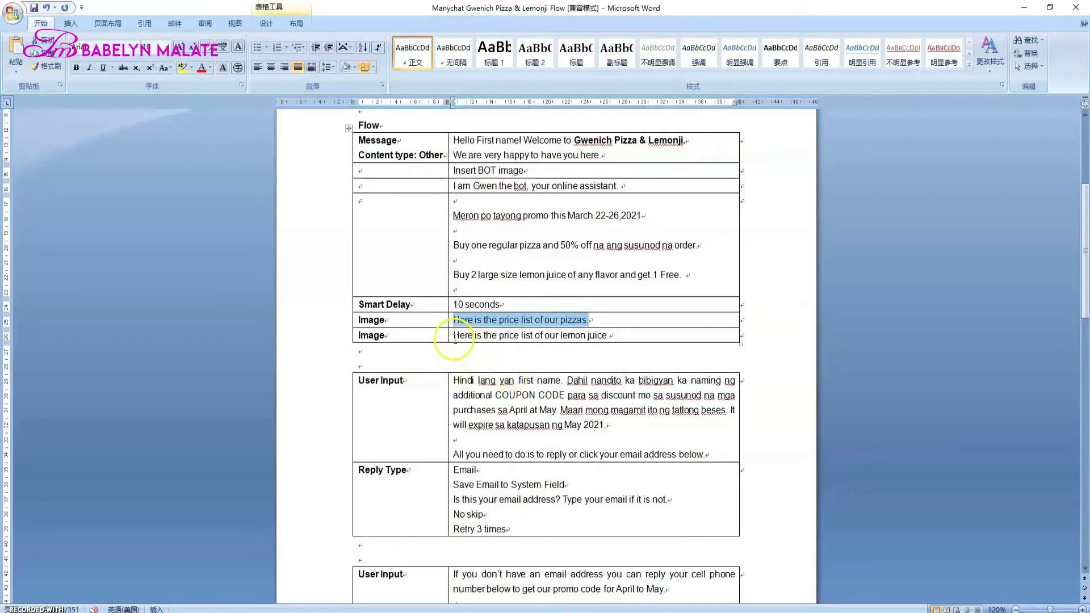
pyautogui.moveTo(454, 336); pyautogui.dragTo(615, 339)
pyautogui.hotkey('ctrl', 'c')
pyautogui.hotkey('alt', 'Tab')
pyautogui.click(200, 353)
pyautogui.hotkey('ctrl', 'v')
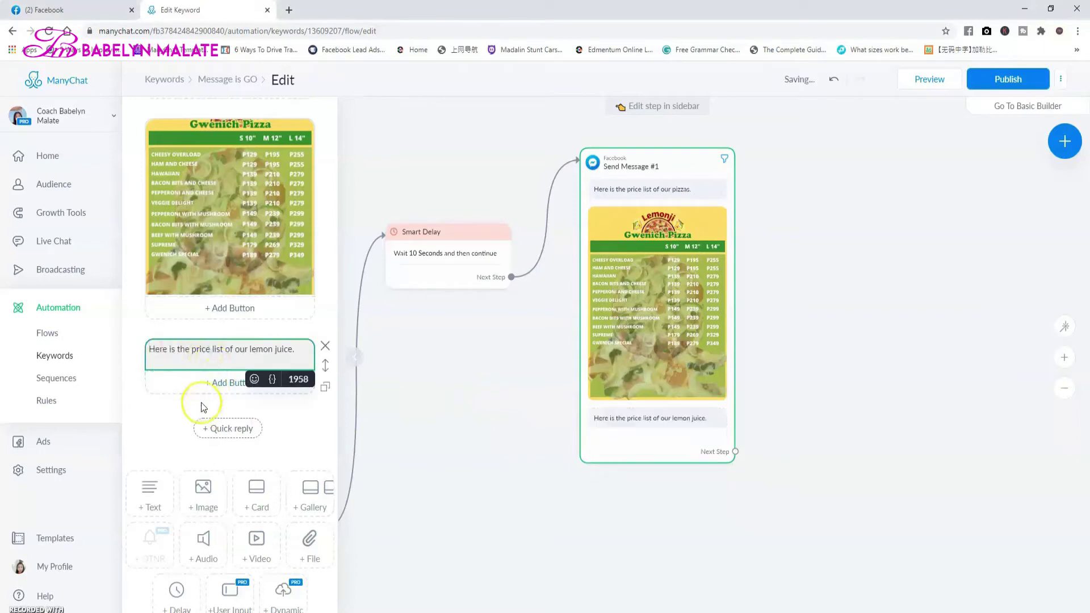
# Add an image block below the lemon juice caption and upload the Lemonji Price List file
pyautogui.click(169, 431)
pyautogui.click(204, 502)
pyautogui.click(230, 443)
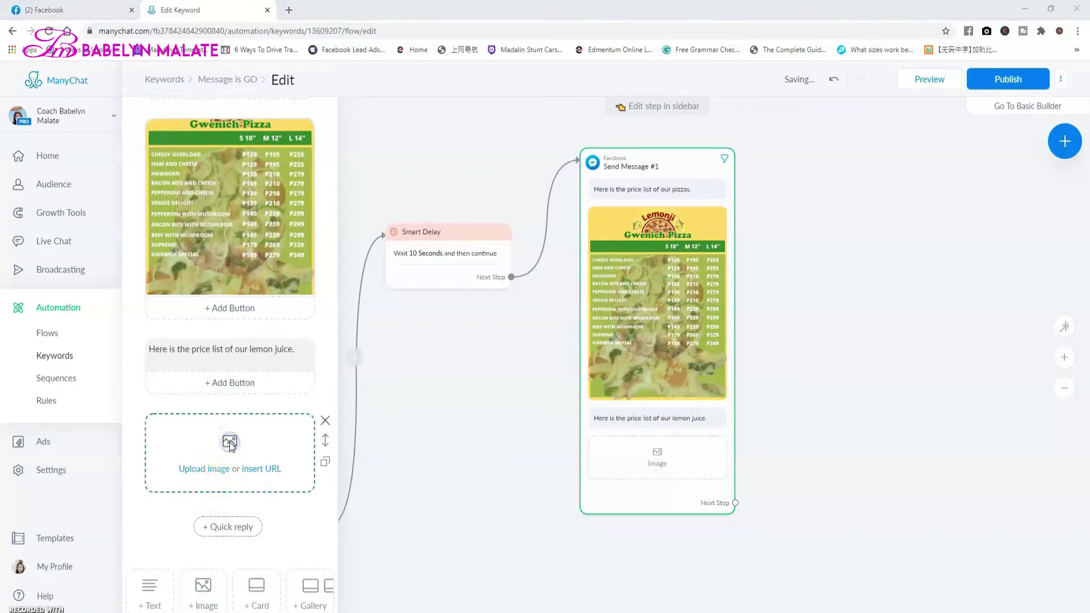
pyautogui.click(593, 208)
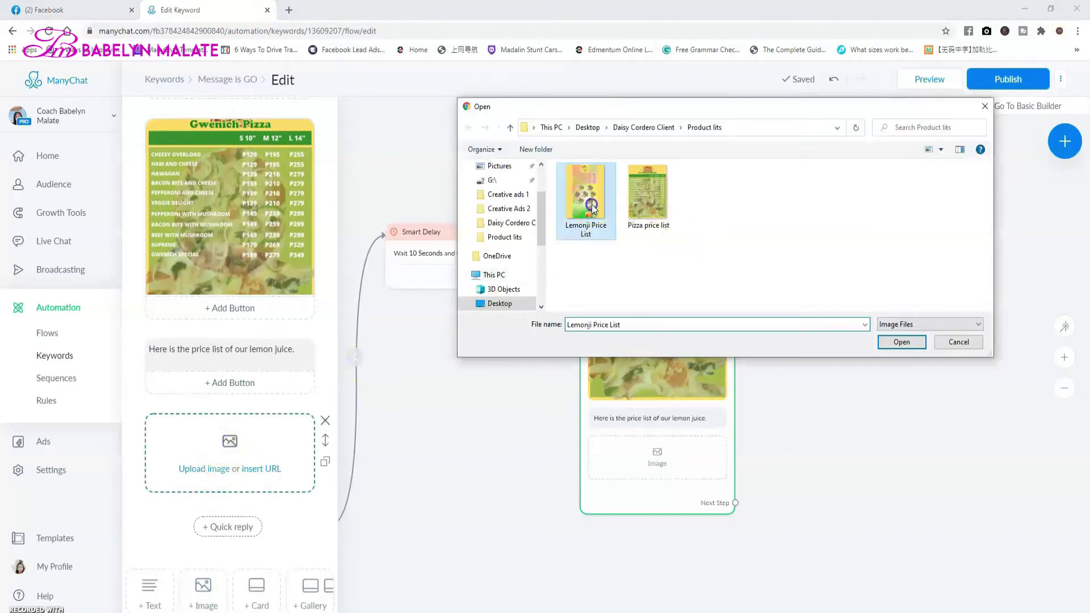
pyautogui.click(900, 342)
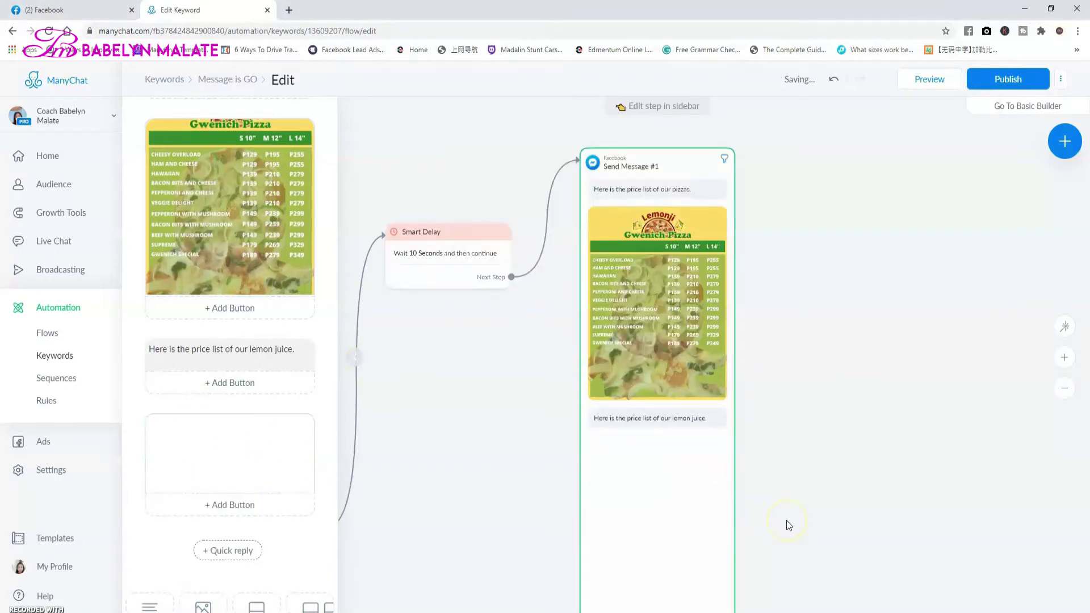
# In the Word flow document, copy the first User Input text, from "Hindi lang yan first name" through "email address below."
pyautogui.scroll(-3, 786, 517)
pyautogui.click(829, 466)
pyautogui.moveTo(829, 467); pyautogui.dragTo(698, 409)
pyautogui.click(676, 414)
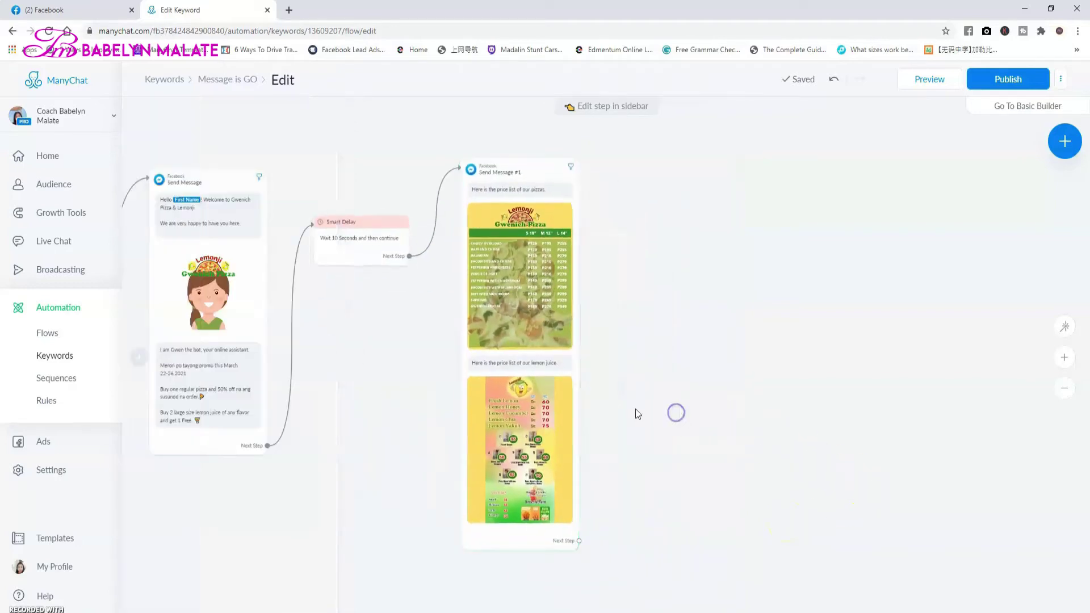
pyautogui.moveTo(773, 462); pyautogui.dragTo(674, 465)
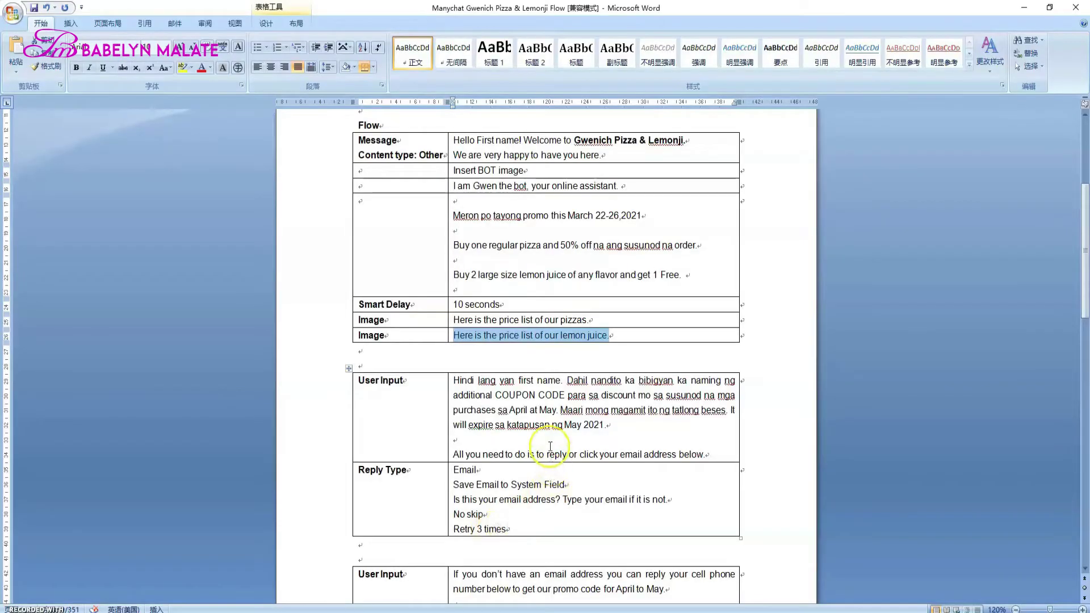
pyautogui.scroll(-1, 550, 446)
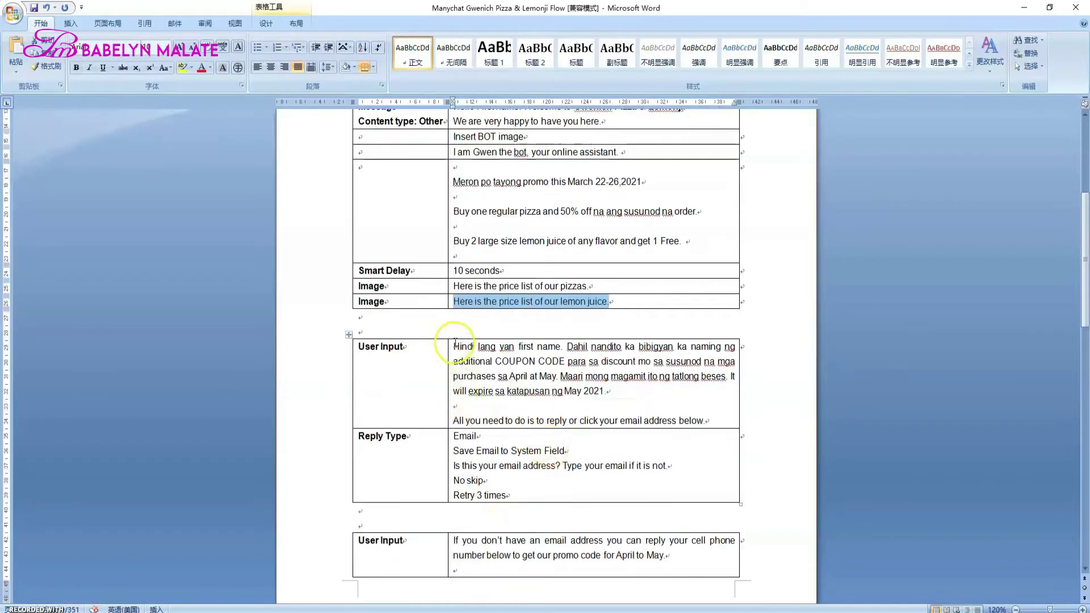
pyautogui.moveTo(452, 347); pyautogui.dragTo(718, 412)
pyautogui.hotkey('ctrl', 'c')
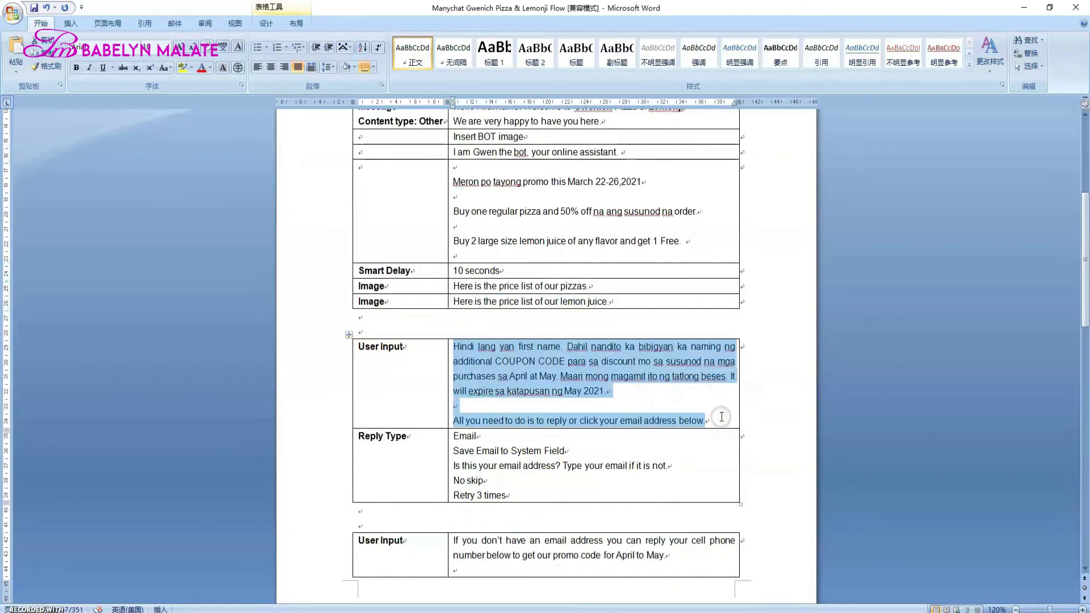
# Back in ManyChat, connect a new Facebook Message after the price list message and set its content type to Other
pyautogui.hotkey('alt', 'Tab')
pyautogui.moveTo(478, 549); pyautogui.dragTo(562, 151)
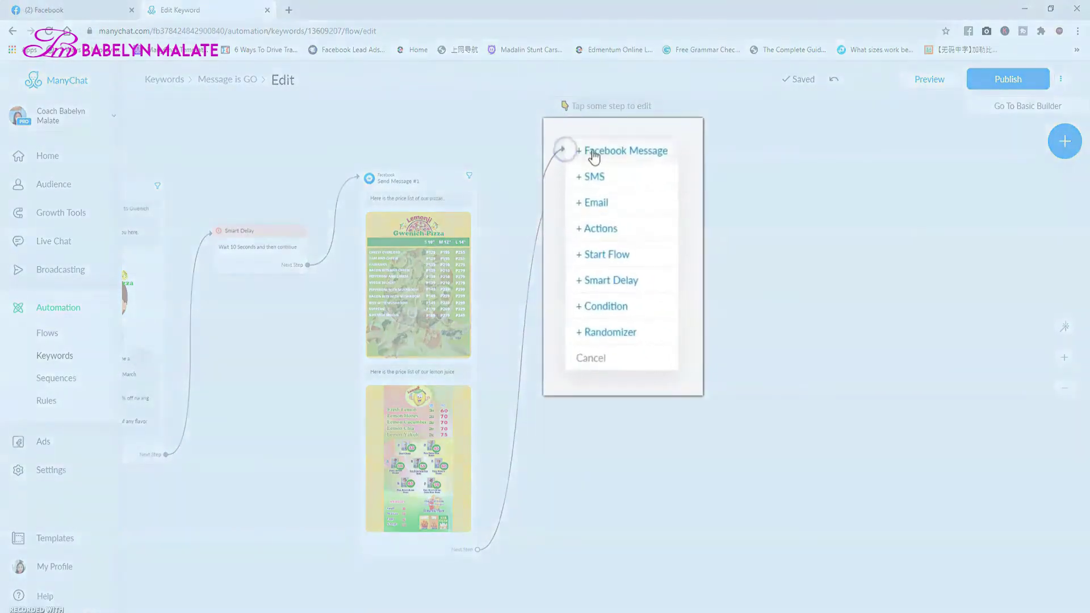
pyautogui.click(594, 153)
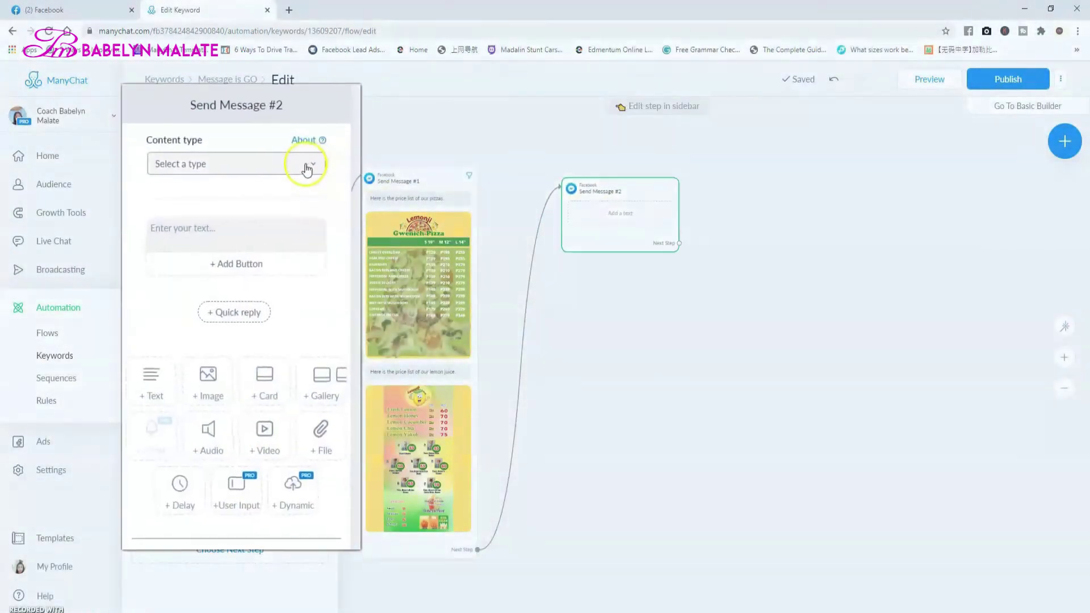
pyautogui.click(306, 168)
pyautogui.click(176, 191)
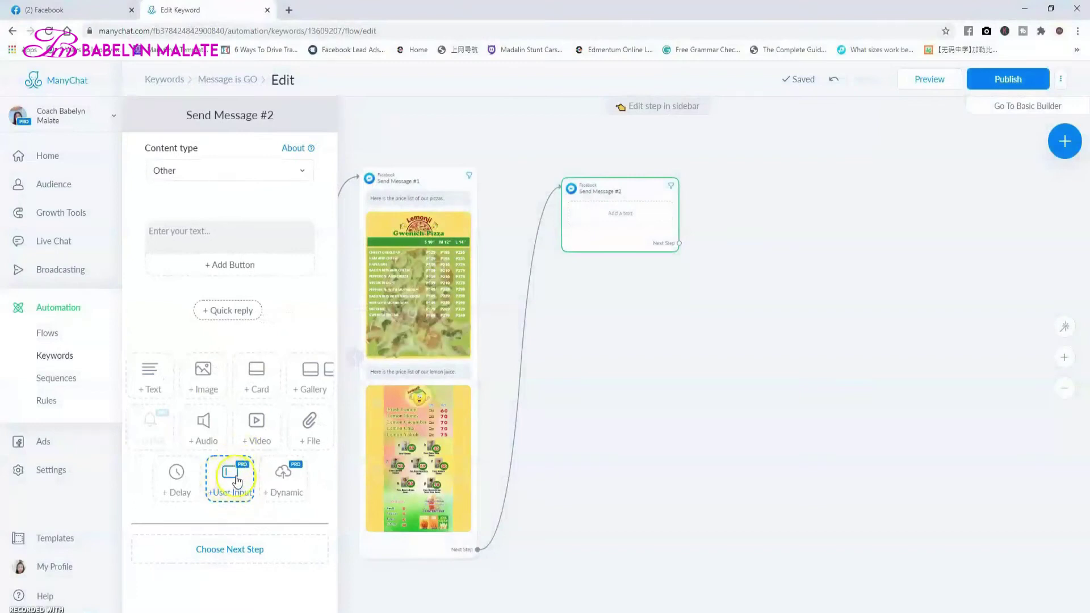
# Add a User Input block with the copied coupon code text as its question, and delete the empty text block above it
pyautogui.click(233, 477)
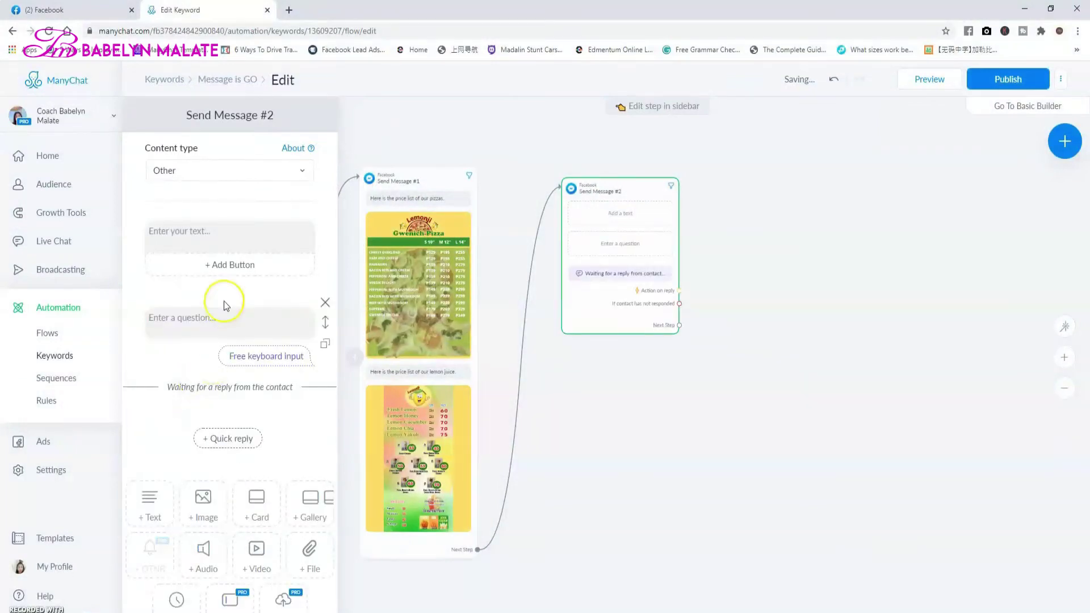
pyautogui.click(225, 324)
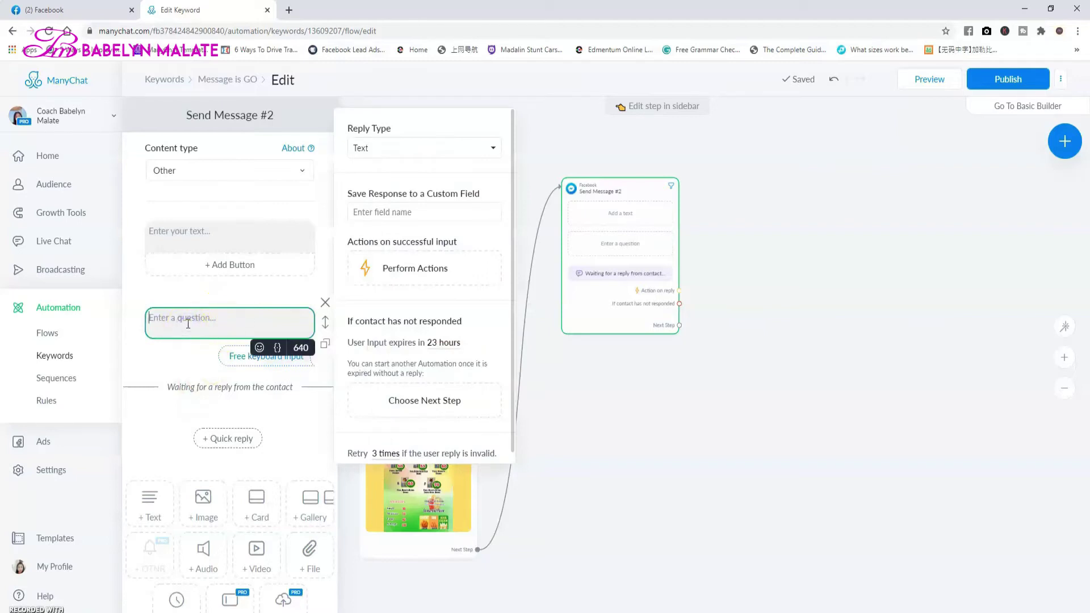
pyautogui.hotkey('ctrl', 'v')
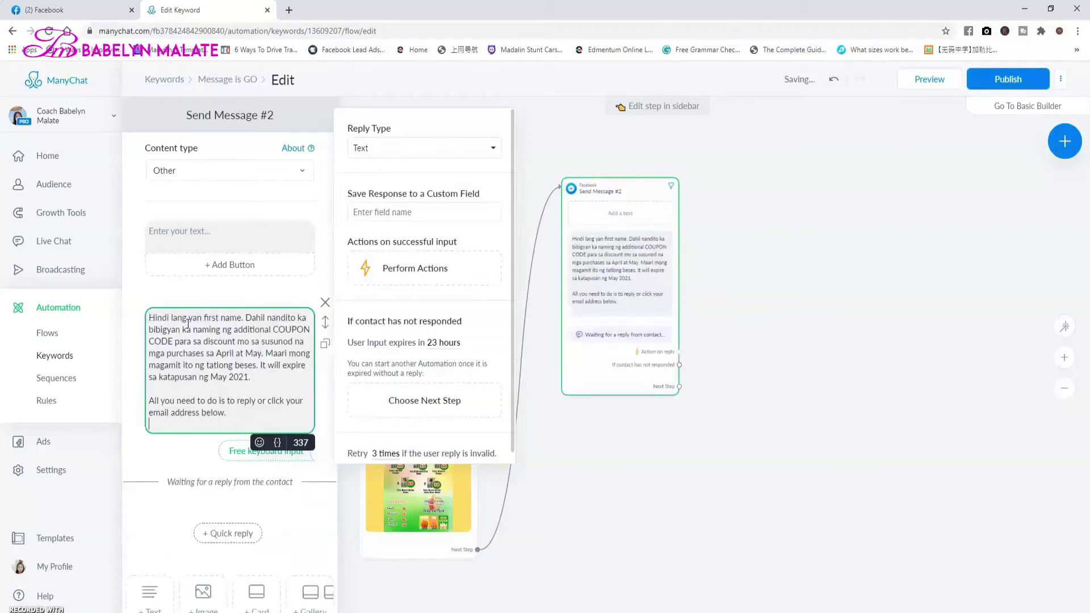
pyautogui.click(299, 292)
pyautogui.click(323, 227)
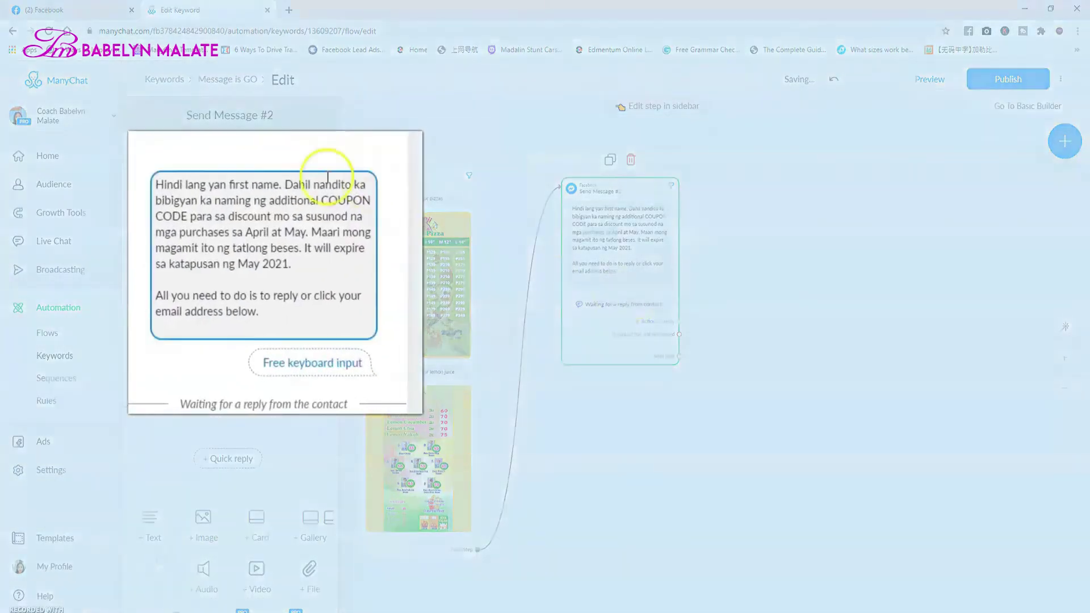
# Replace the words "first name" in the question with the First Name variable
pyautogui.click(281, 177)
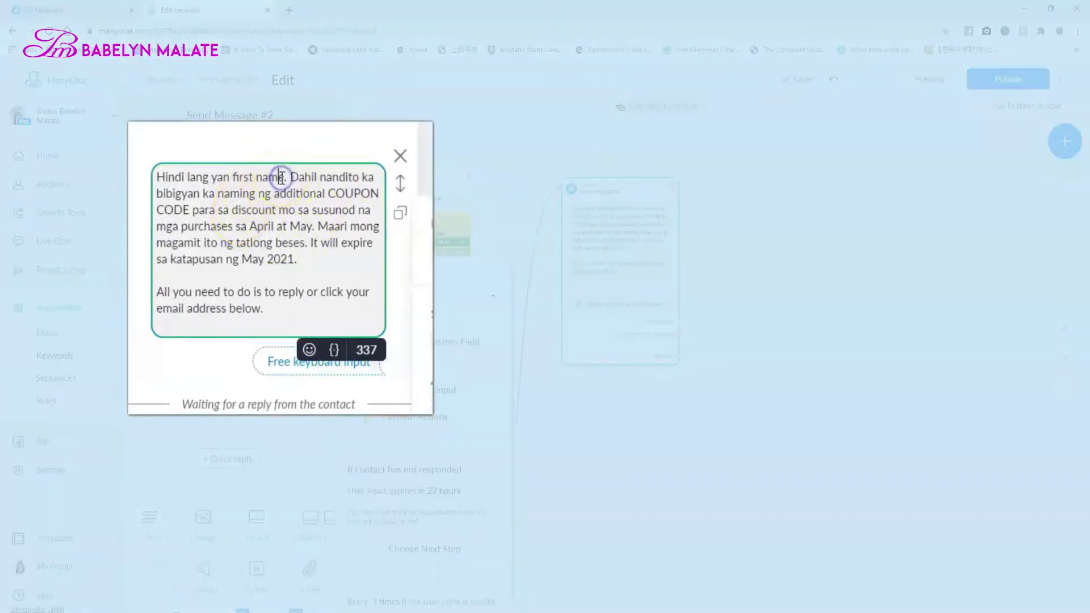
pyautogui.press('BackSpace')
pyautogui.press('BackSpace')
pyautogui.press('BackSpace')
pyautogui.press('BackSpace')
pyautogui.press('BackSpace')
pyautogui.press('BackSpace')
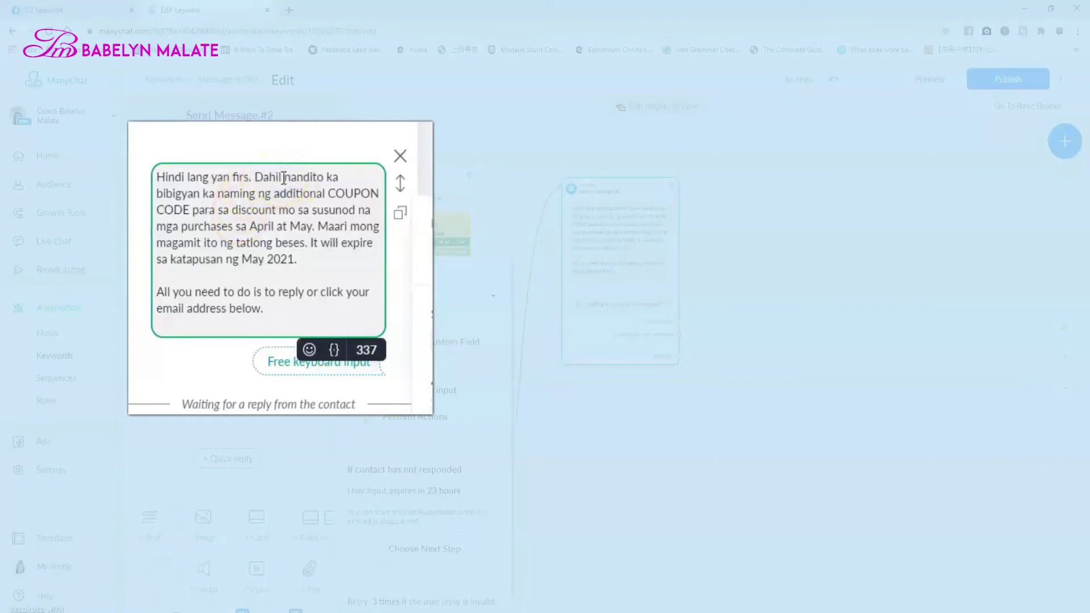
pyautogui.press('BackSpace')
pyautogui.press('BackSpace')
pyautogui.press('BackSpace')
pyautogui.press('BackSpace')
pyautogui.click(332, 353)
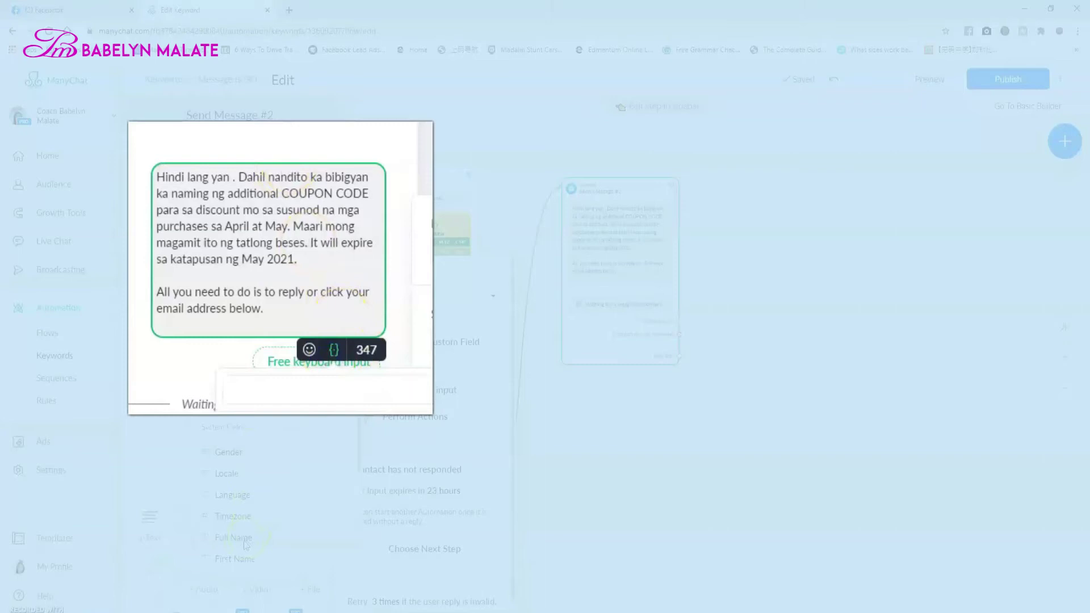
pyautogui.click(241, 558)
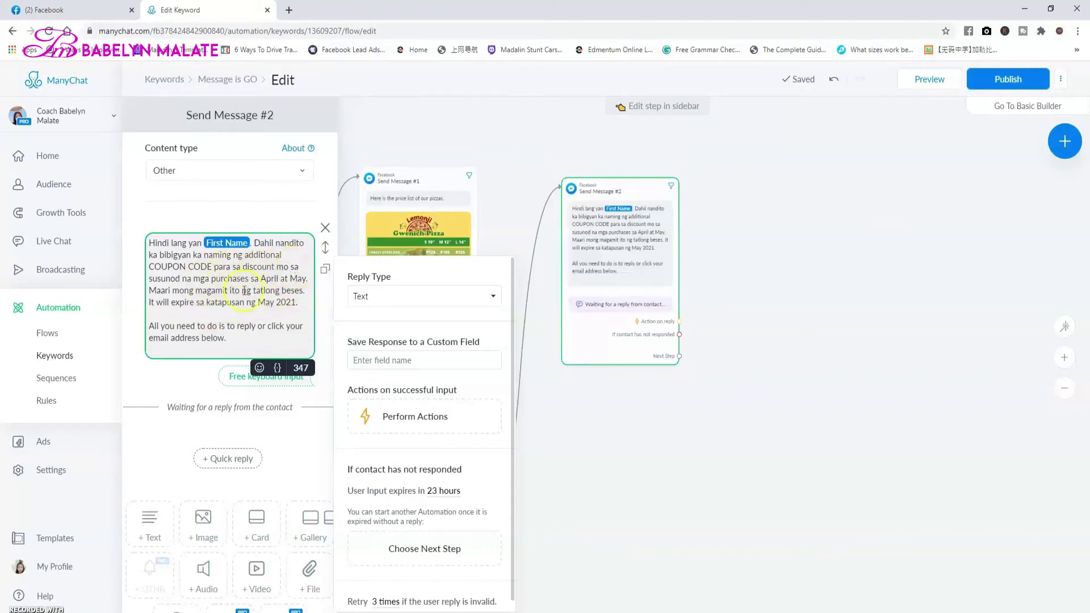
# Review the coupon's valid months, number of uses and expiry wording in the question text
pyautogui.moveTo(260, 282); pyautogui.dragTo(306, 301)
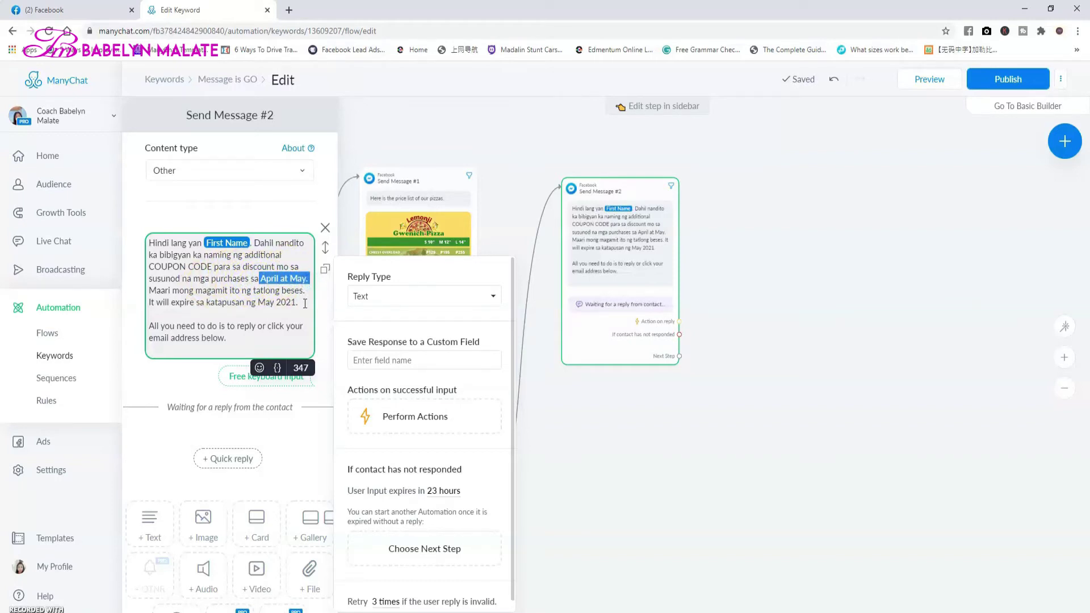
pyautogui.click(252, 291)
pyautogui.moveTo(307, 292); pyautogui.dragTo(309, 292)
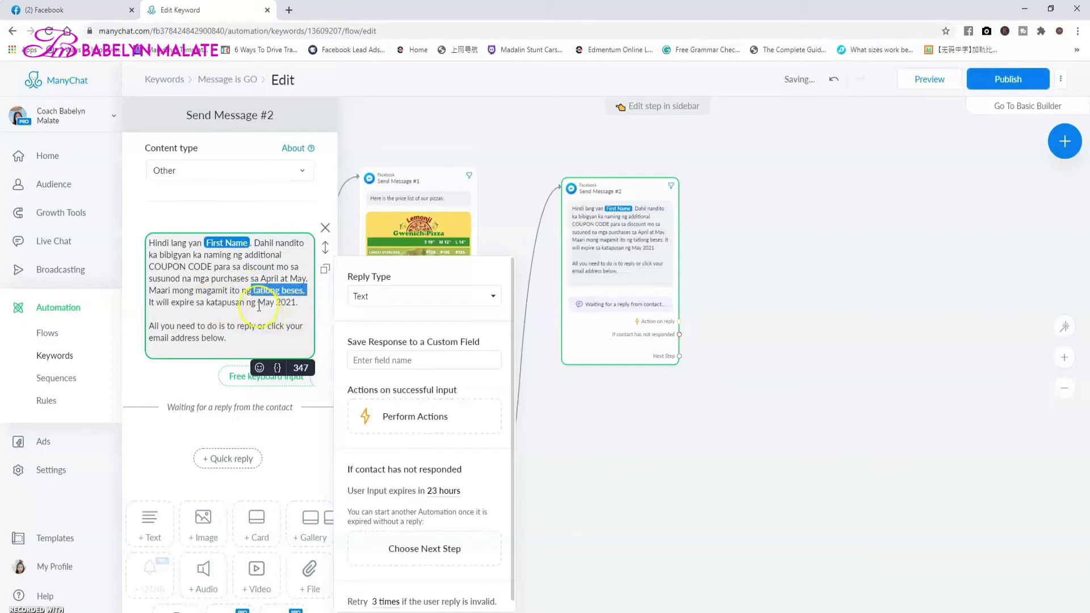
pyautogui.keyDown('shift'); pyautogui.click(298, 305); pyautogui.keyUp('shift')
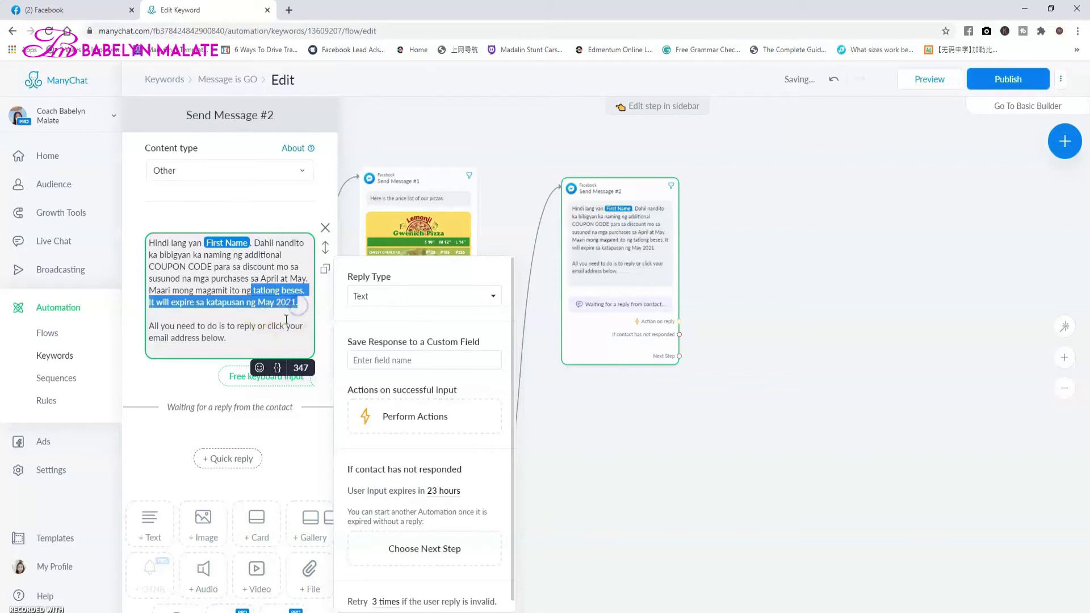
pyautogui.click(286, 316)
pyautogui.click(245, 368)
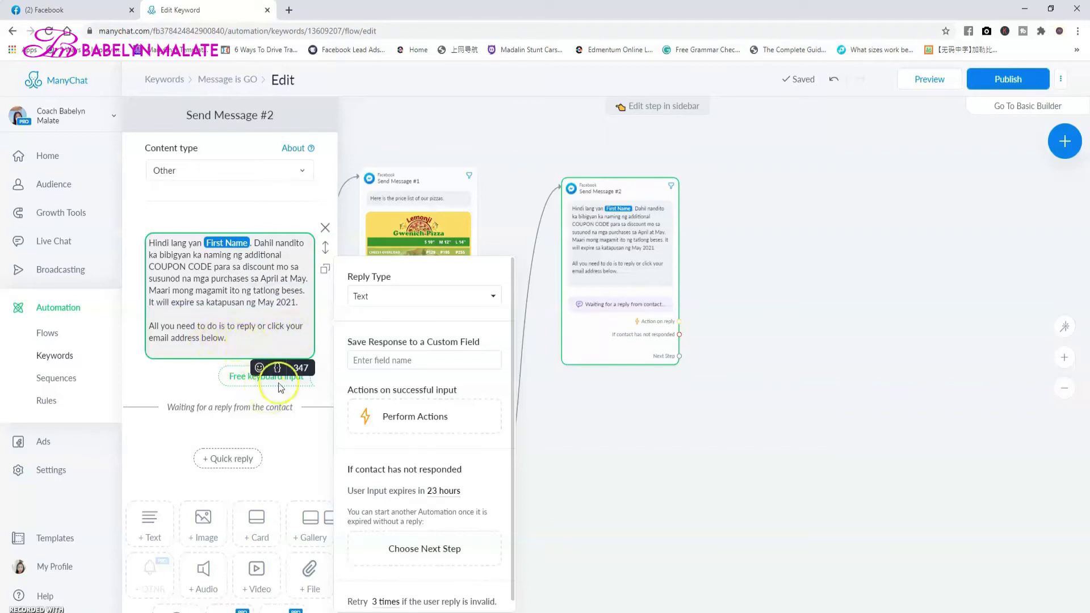
pyautogui.click(193, 383)
# Set the question's reply type to Email and enable Save Email to System Field
pyautogui.click(521, 268)
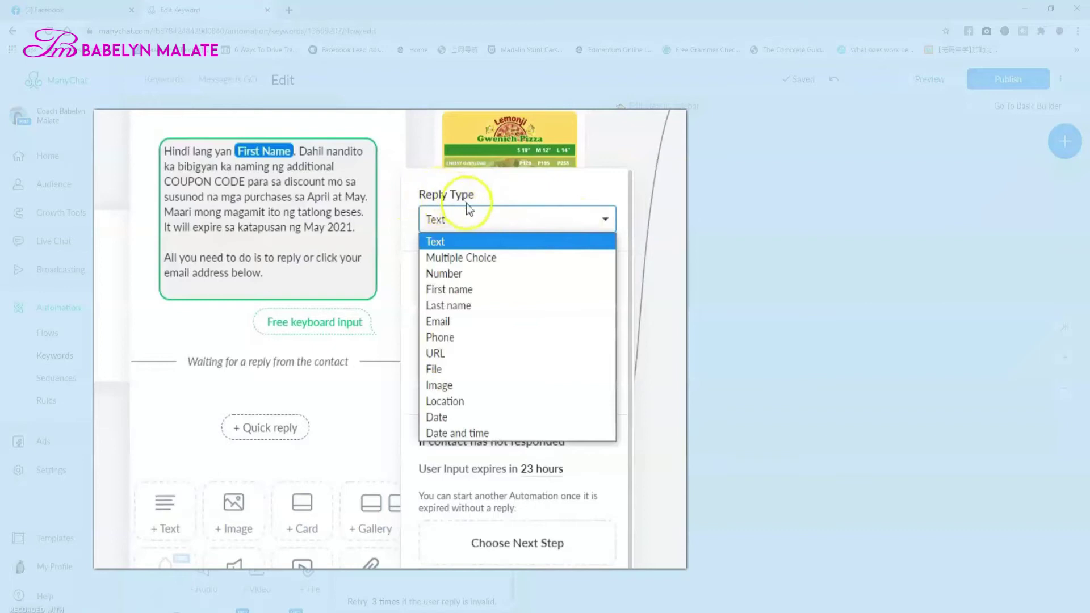
pyautogui.click(460, 329)
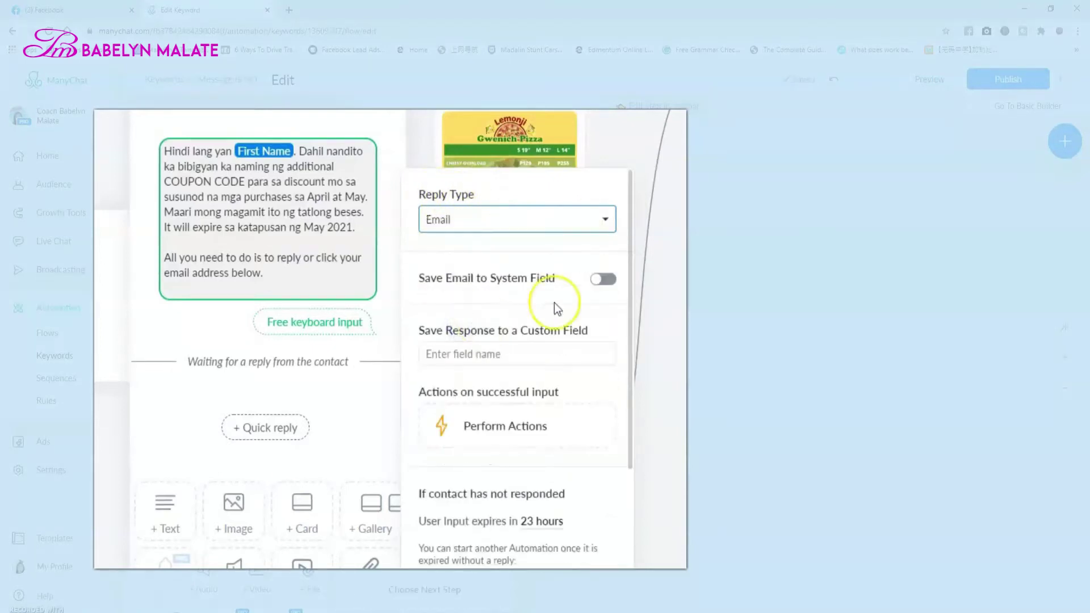
pyautogui.click(600, 280)
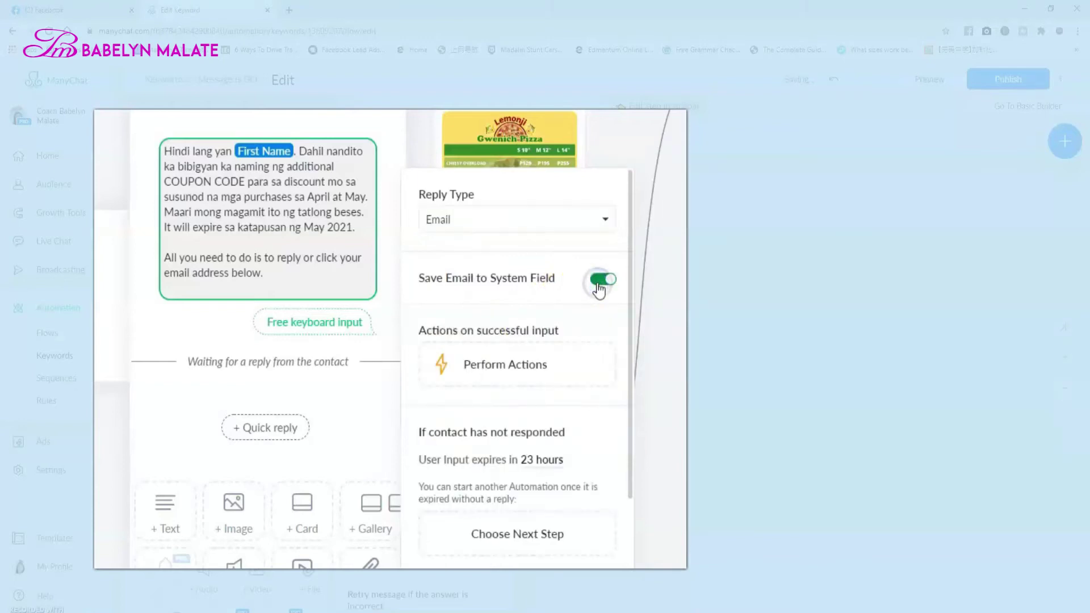
# Review the email input's retry message and clear its "Skip" button text
pyautogui.scroll(-3, 590, 438)
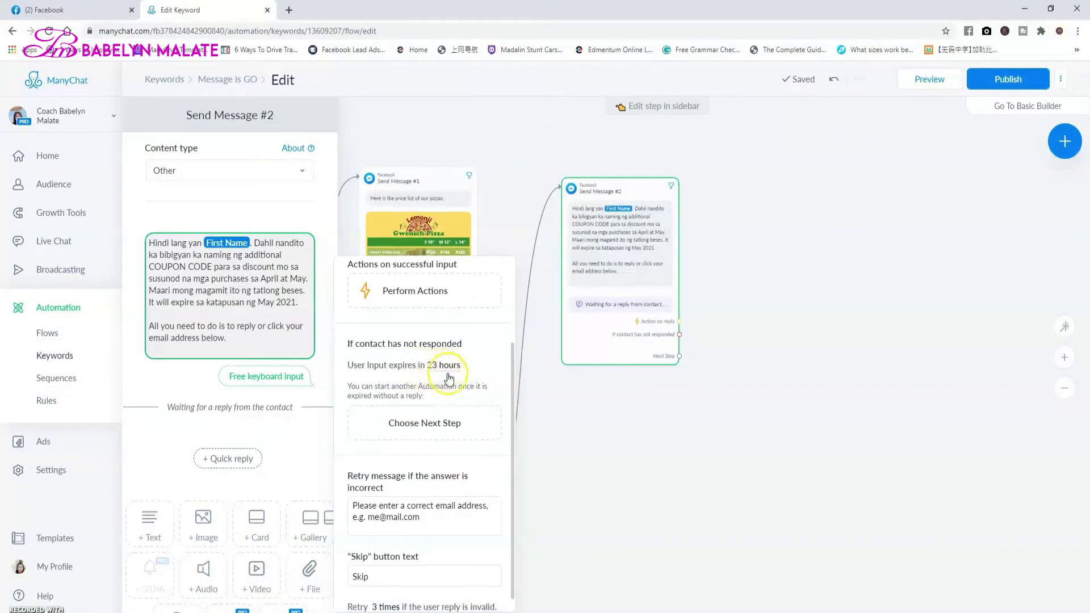
pyautogui.scroll(-1, 486, 472)
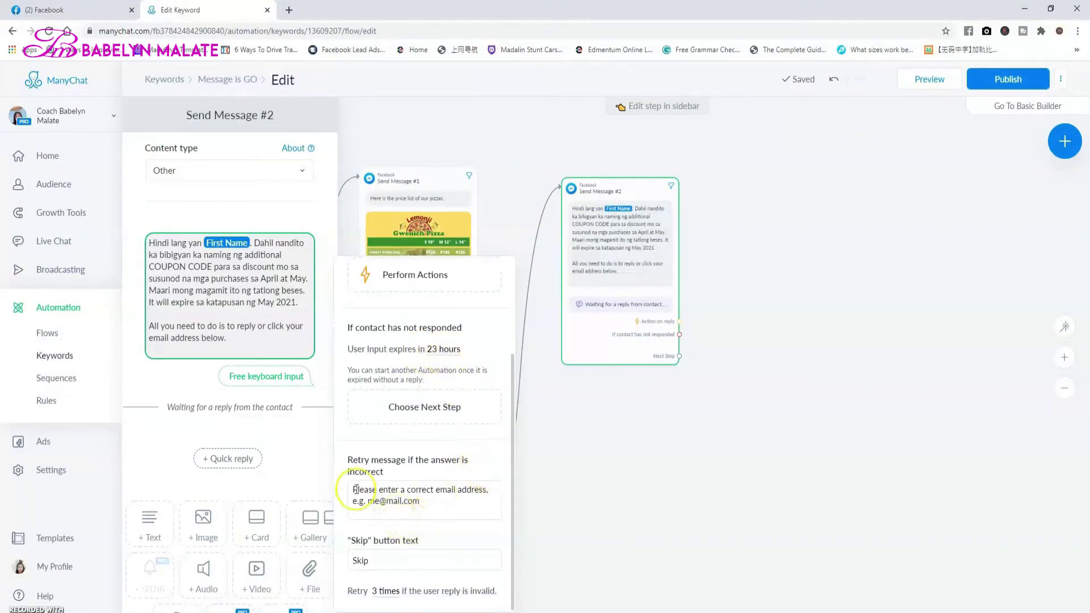
pyautogui.moveTo(429, 501); pyautogui.dragTo(352, 487)
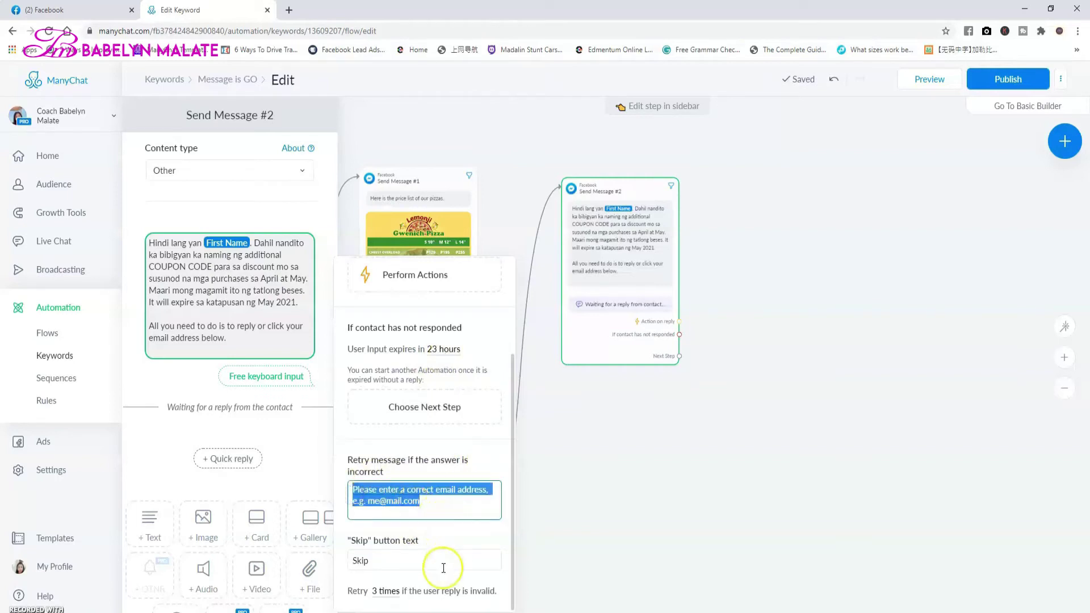
pyautogui.click(377, 559)
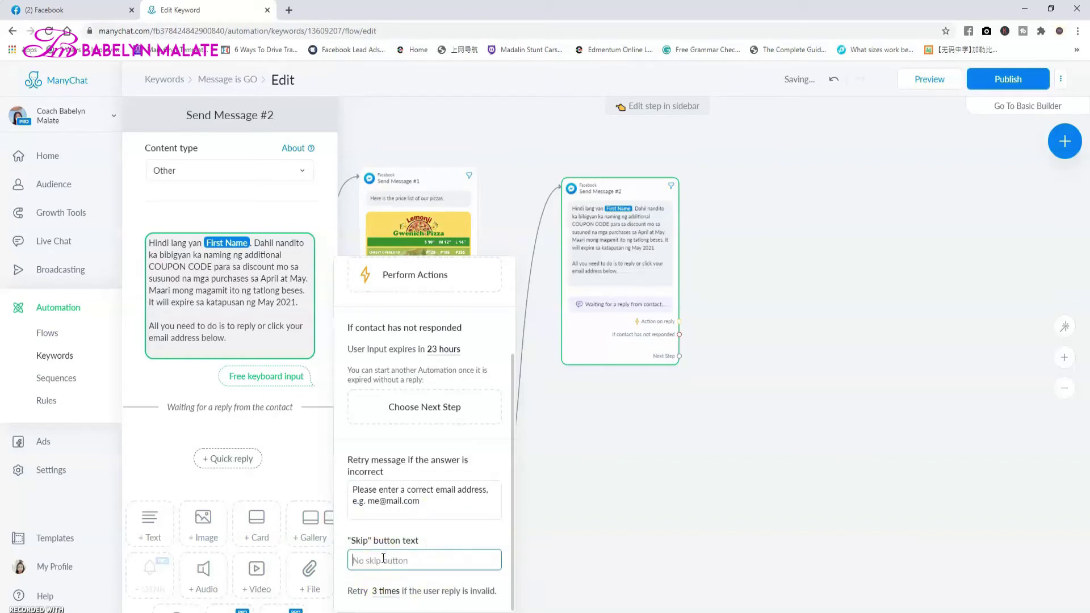
pyautogui.click(445, 533)
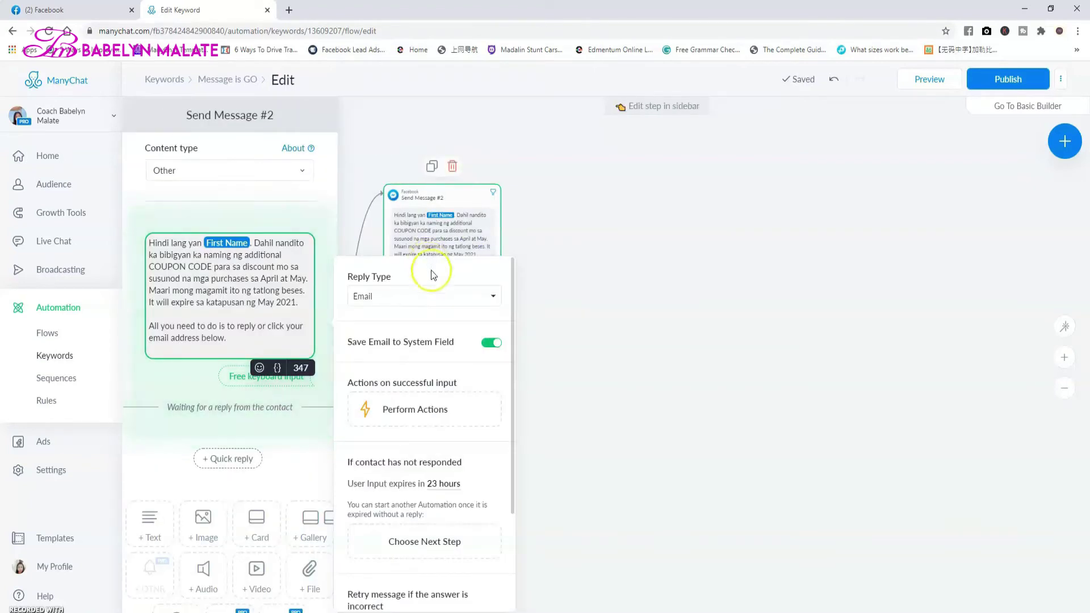
# Set the email User Input to expire in 1 hour if the contact has not responded, and close its settings
pyautogui.scroll(-1, 467, 504)
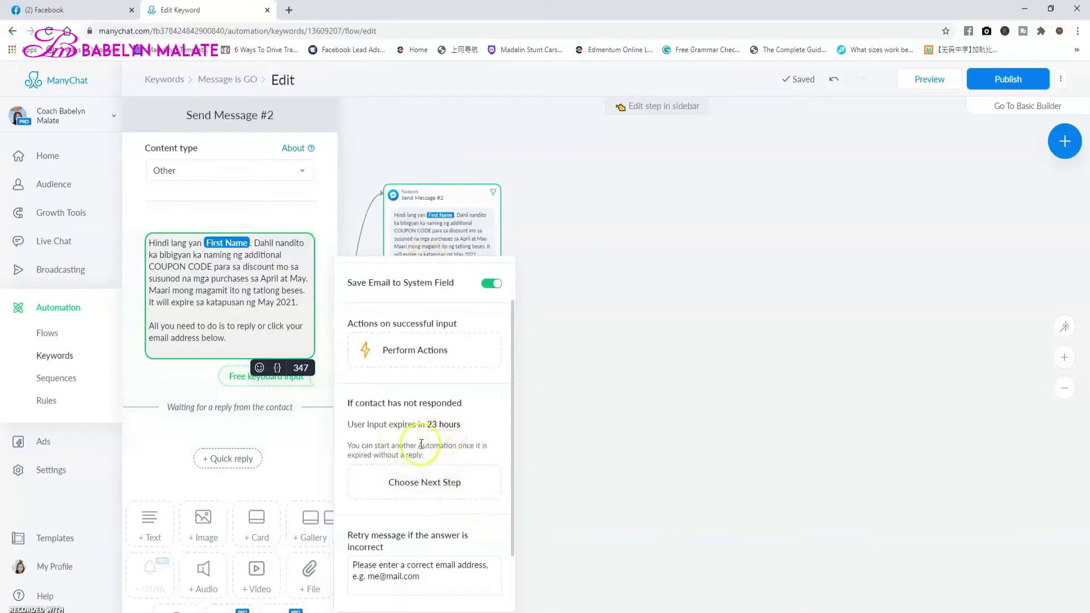
pyautogui.click(445, 424)
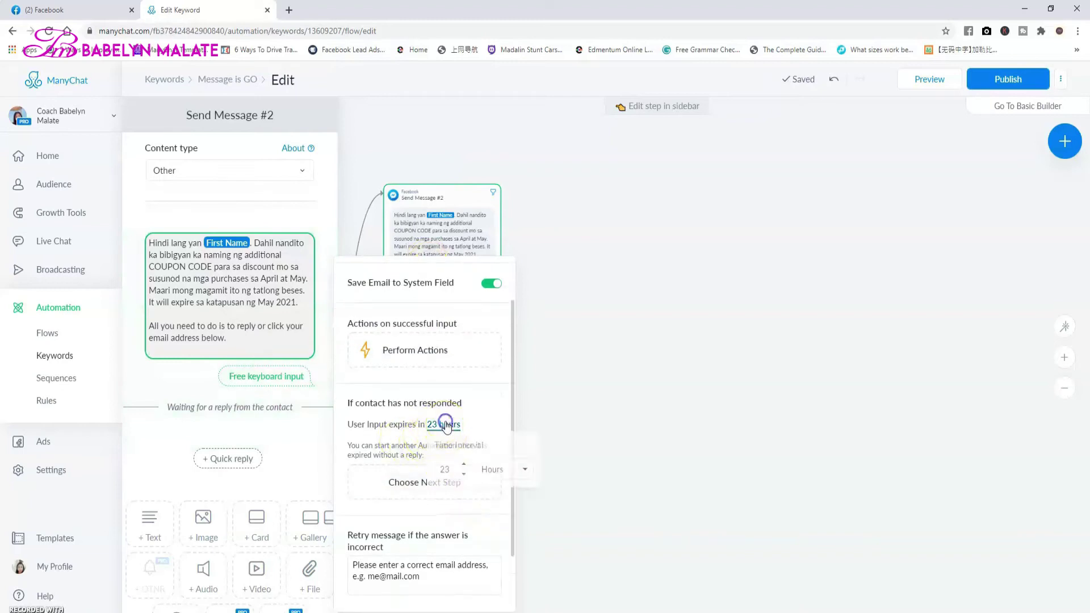
pyautogui.click(502, 470)
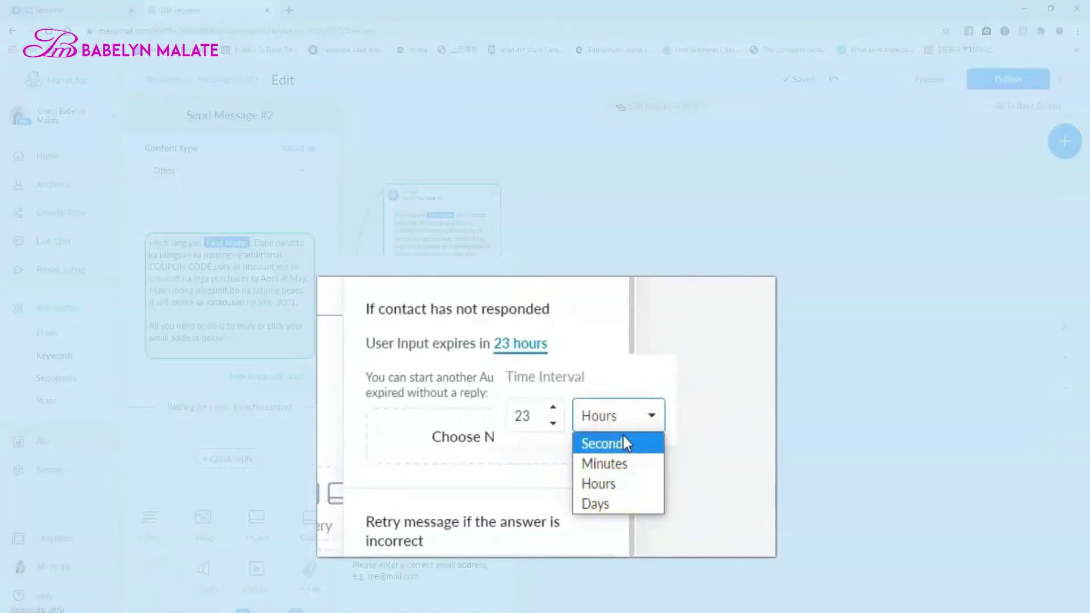
pyautogui.click(627, 447)
pyautogui.click(624, 445)
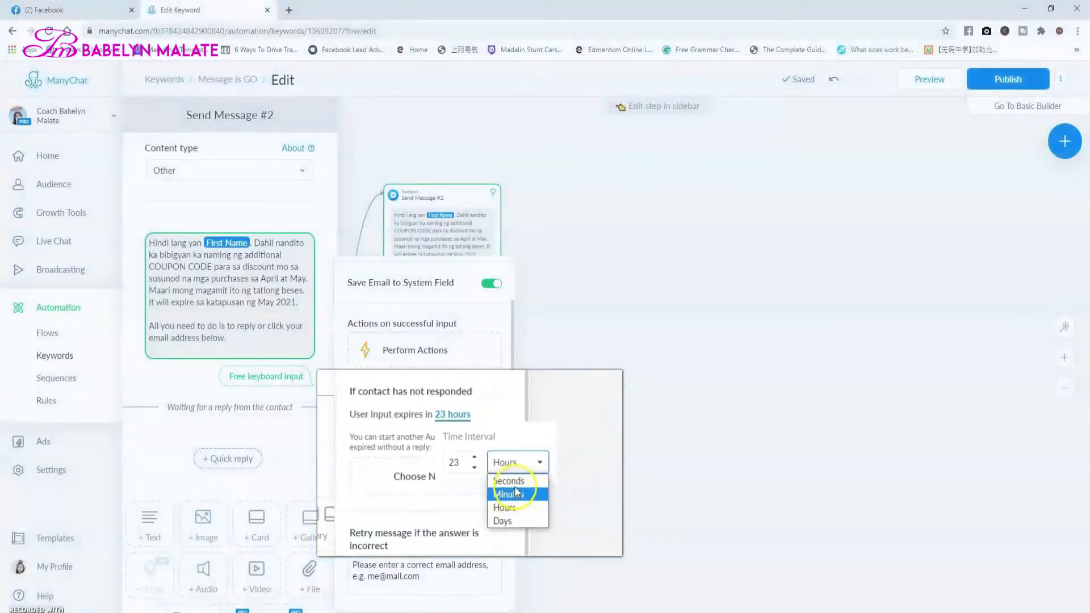
pyautogui.click(461, 465)
pyautogui.click(463, 464)
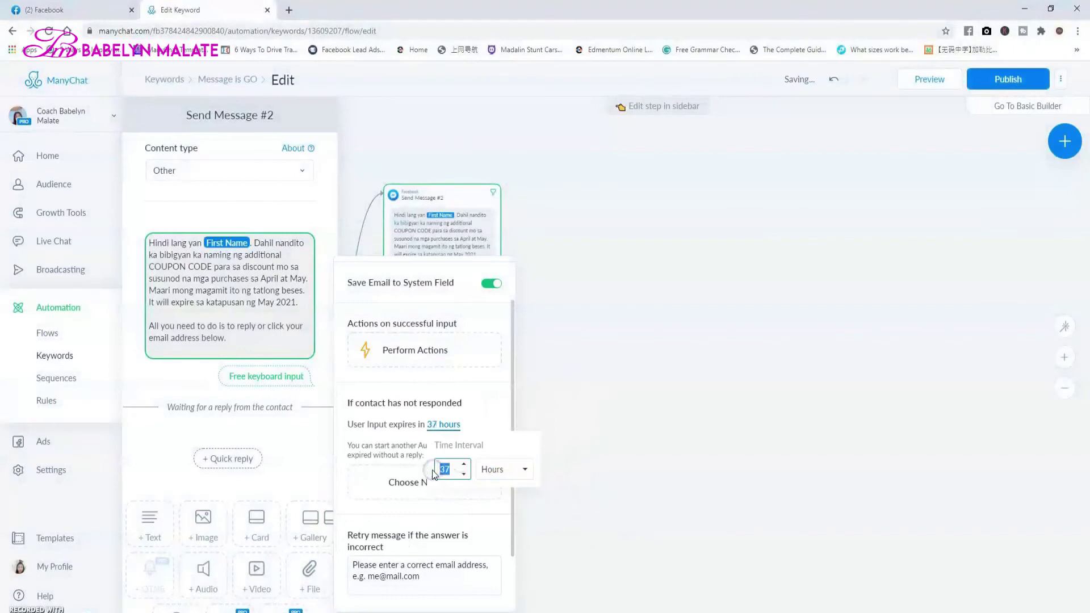
pyautogui.click(526, 481)
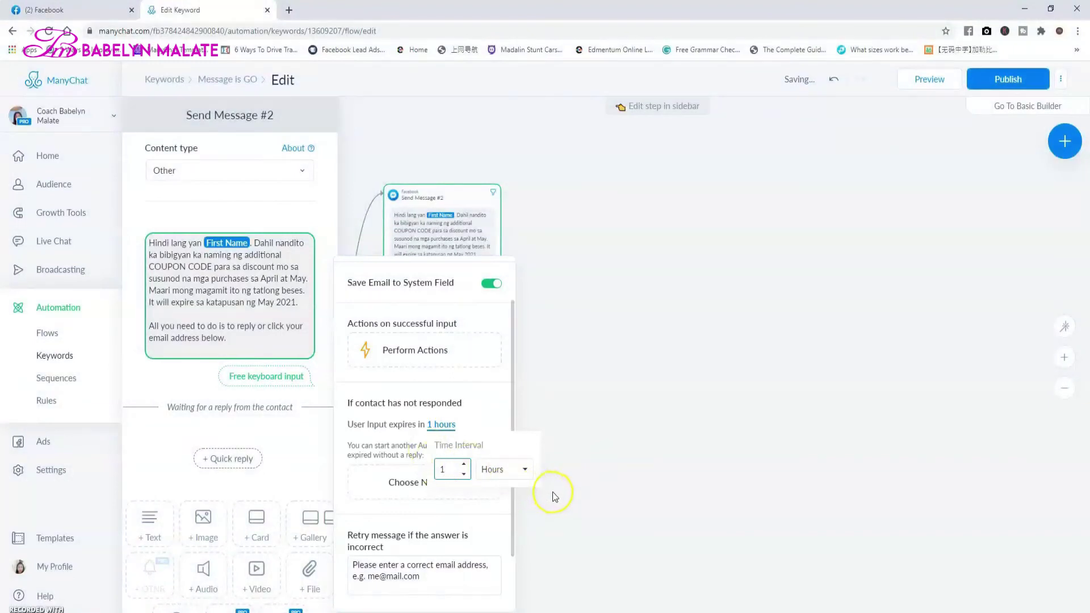
pyautogui.click(488, 277)
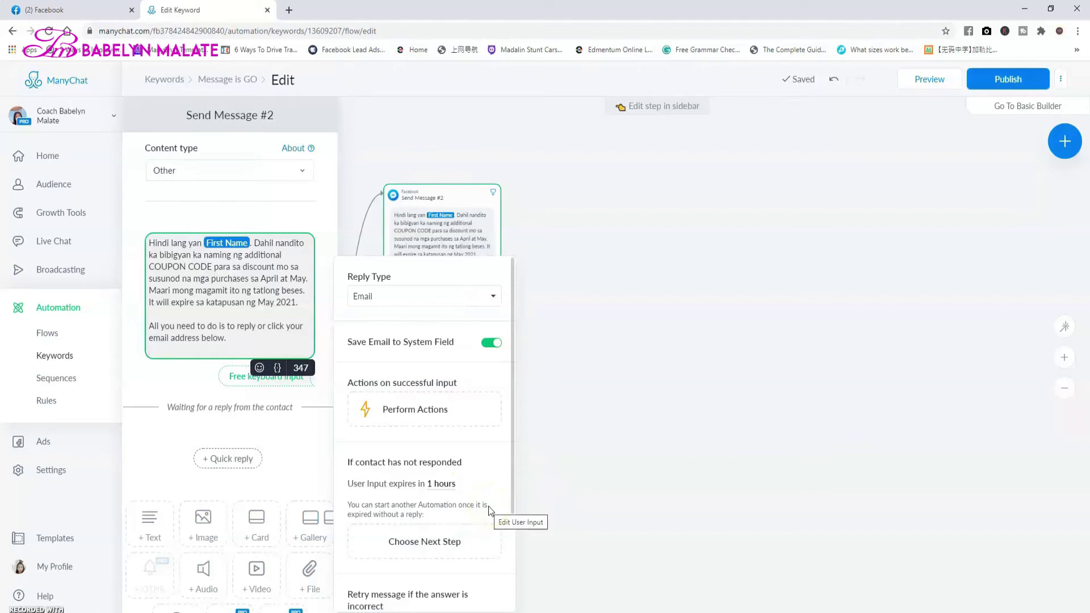
pyautogui.click(495, 498)
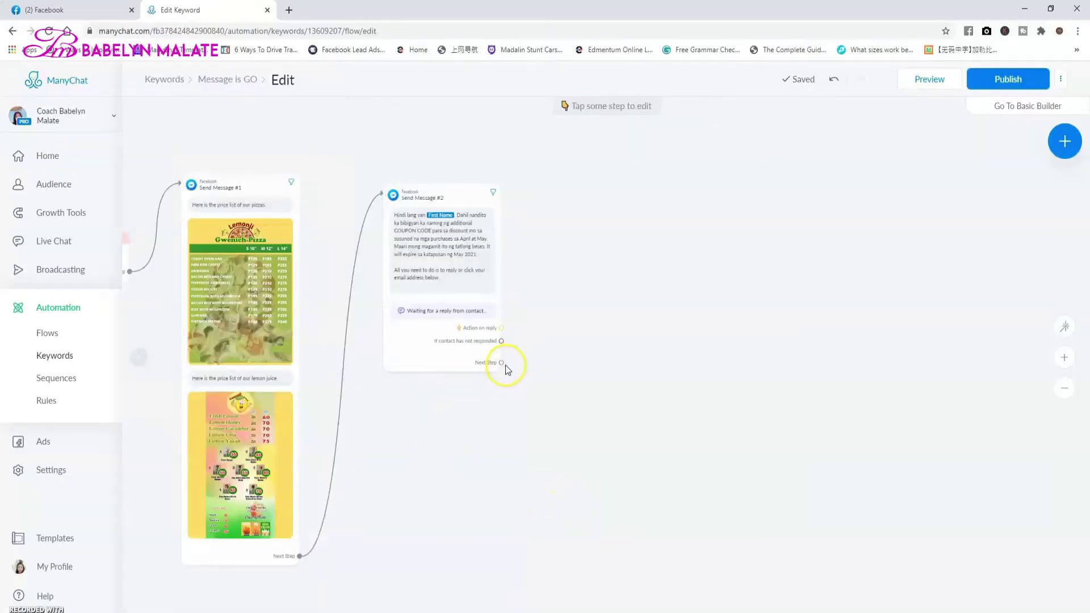
# Add a Facebook Message as the next step of Send Message #2 and set its content type to Other
pyautogui.click(501, 363)
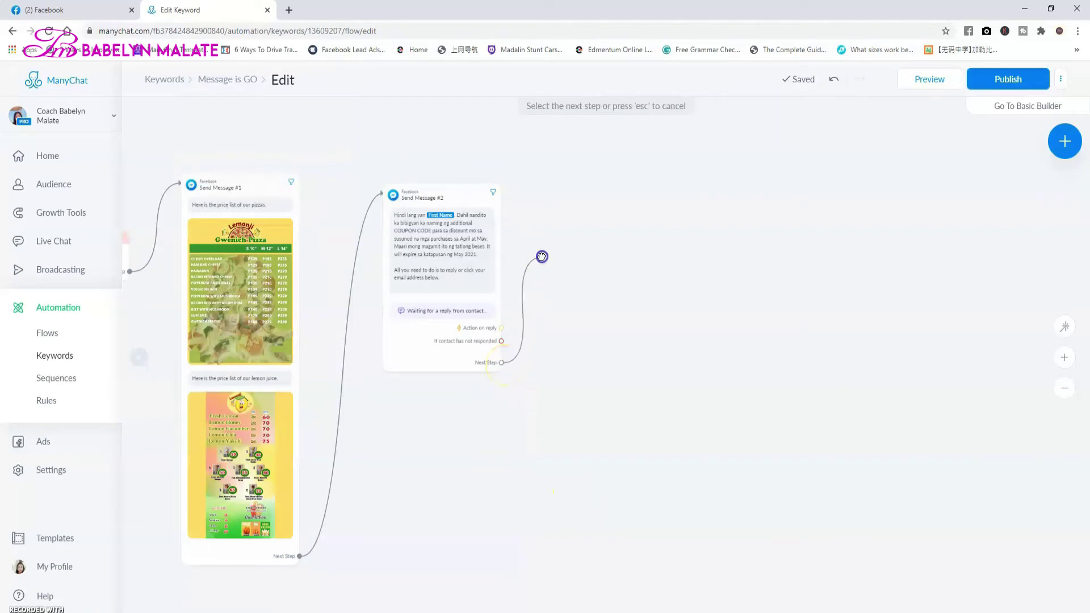
pyautogui.click(537, 194)
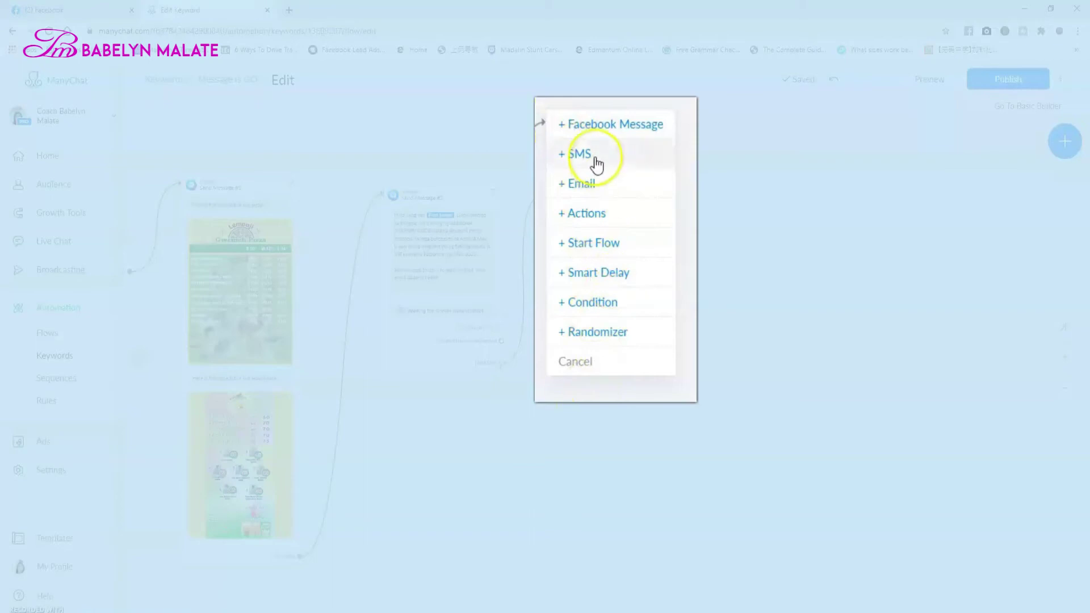
pyautogui.click(613, 129)
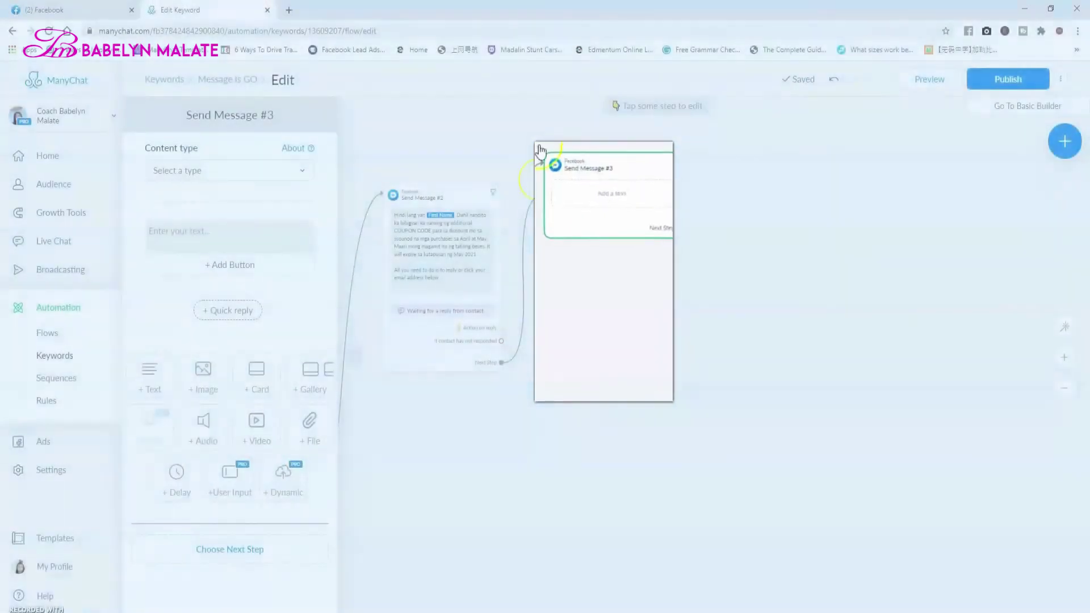
pyautogui.click(245, 170)
pyautogui.click(171, 204)
pyautogui.click(211, 238)
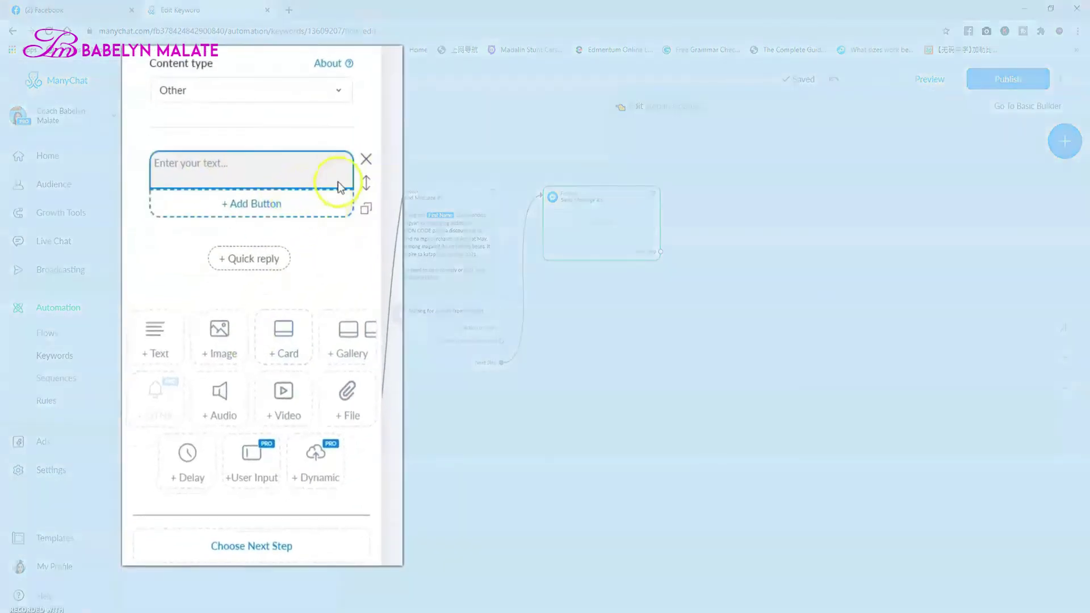
# Replace the empty text block with a User Input block asking contacts without an email address for their cell phone number to get the promo code
pyautogui.click(367, 163)
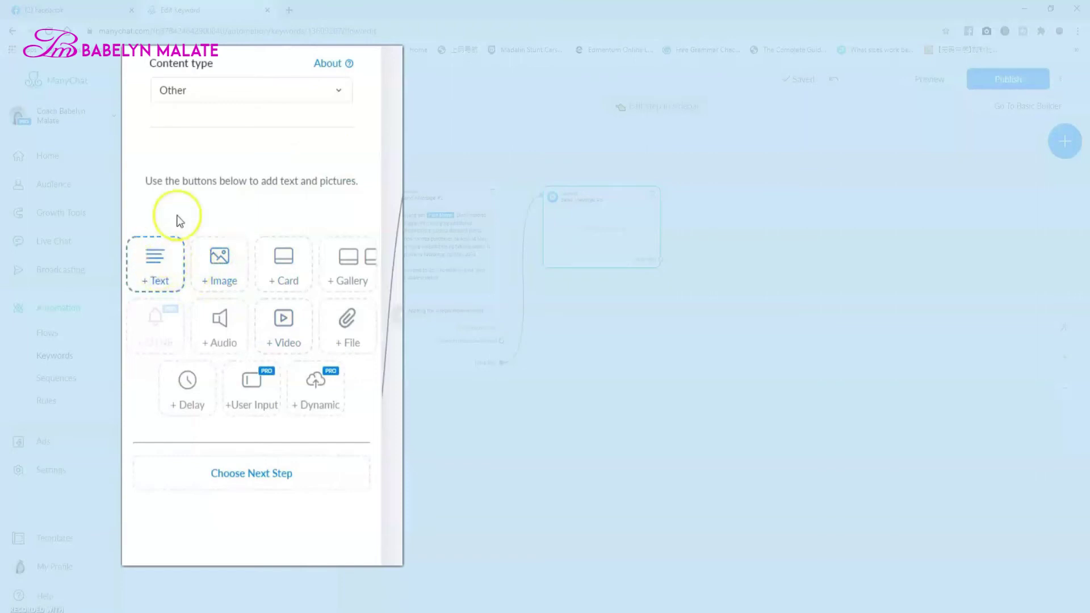
pyautogui.click(258, 391)
pyautogui.click(193, 187)
pyautogui.write("If you don't have an email address you can reply your cell phone number below to get our promo code for April to May.  All you need to do is to reply or click your email address below.")
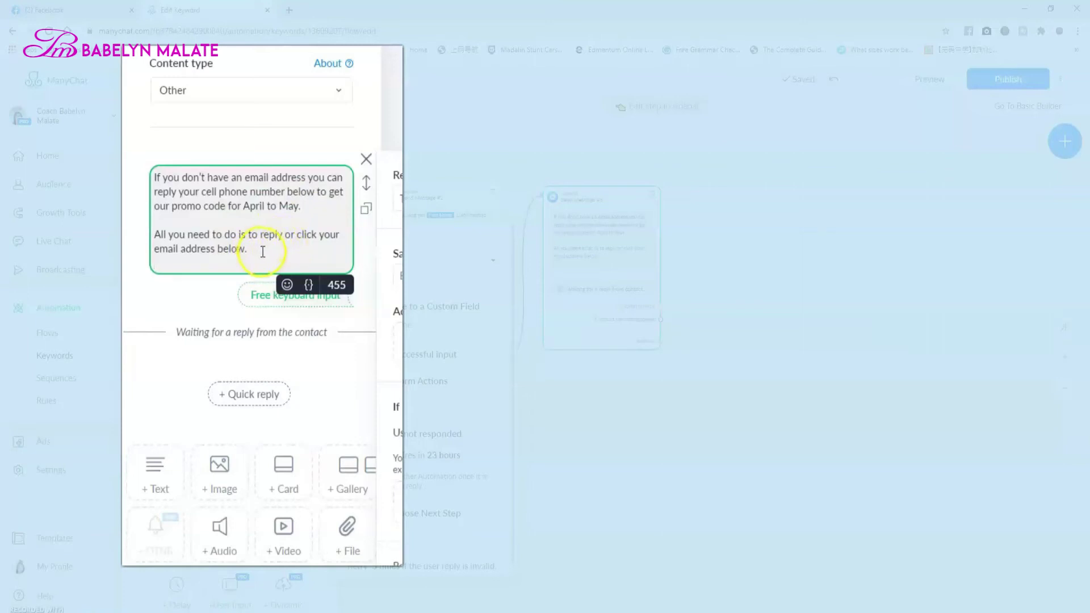
# Change the question's last sentence to "All you need to do type your cell phone number."
pyautogui.moveTo(262, 251); pyautogui.dragTo(157, 237)
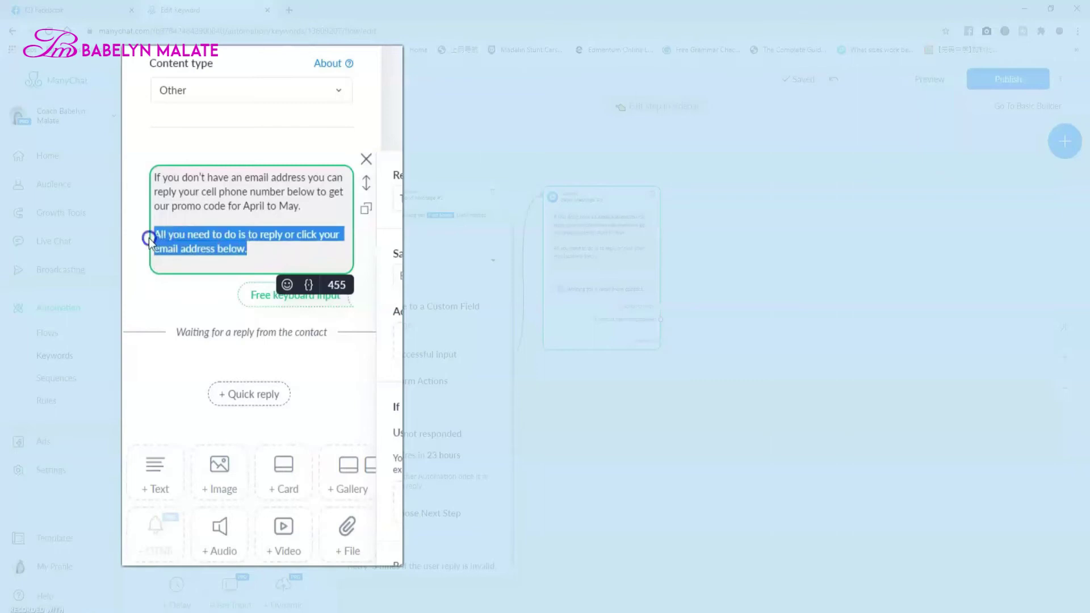
pyautogui.click(253, 250)
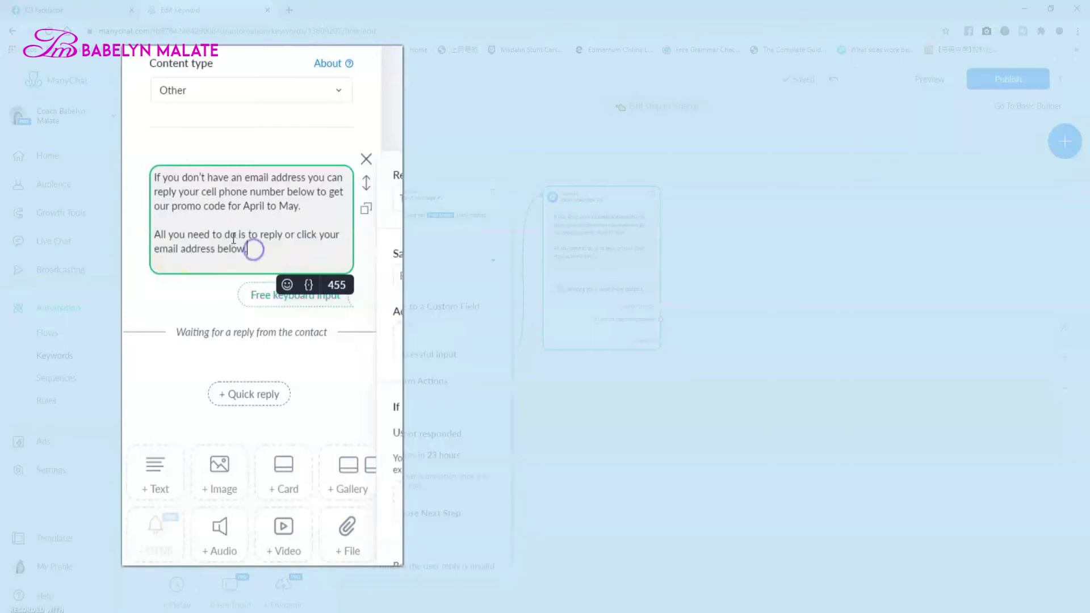
pyautogui.moveTo(241, 234); pyautogui.dragTo(268, 247)
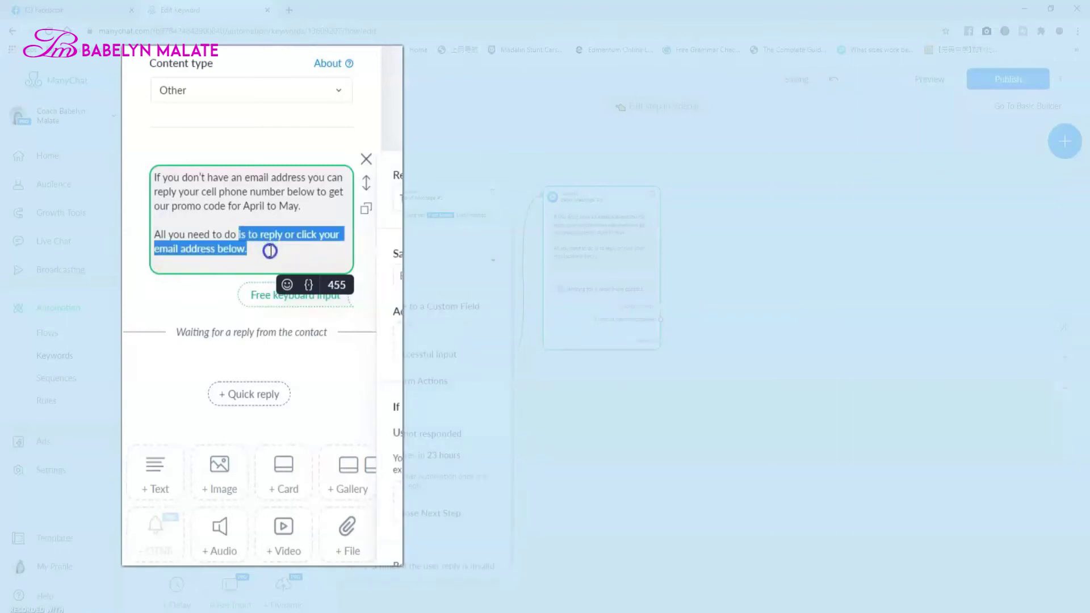
pyautogui.press('BackSpace')
pyautogui.write('type your cell')
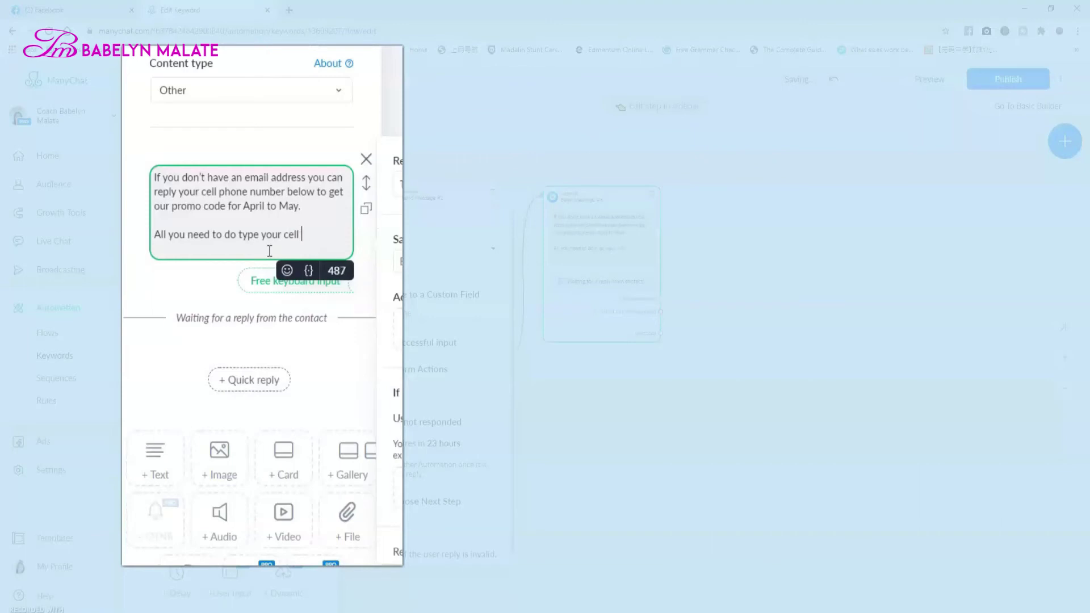
pyautogui.write('phone number.')
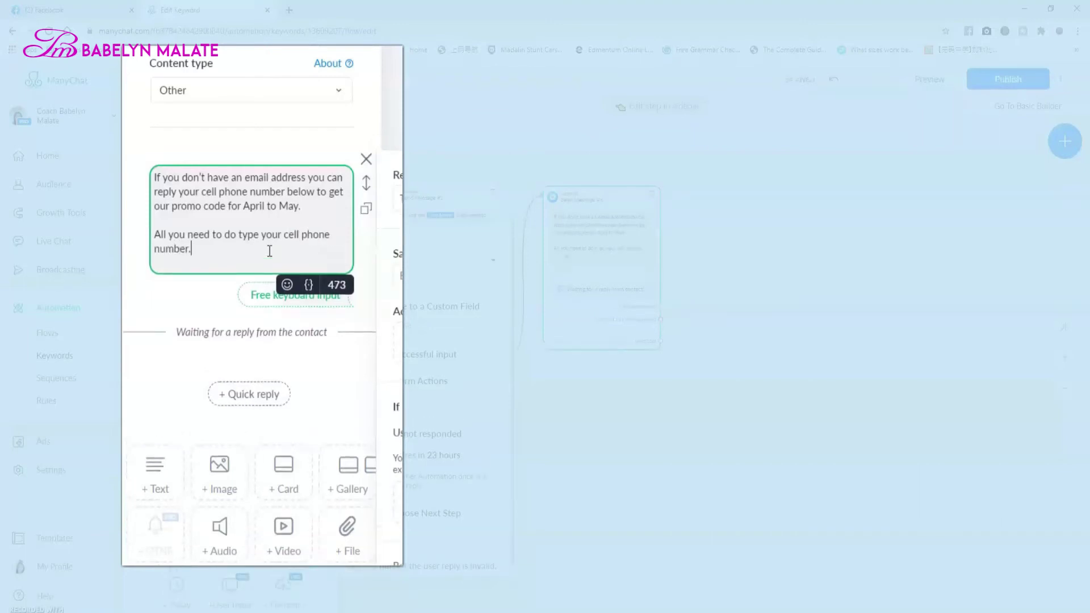
# Copy the revised last sentence and paste it over the matching email sentence in the second User Input table of the Word document
pyautogui.moveTo(191, 249); pyautogui.dragTo(154, 235)
pyautogui.hotkey('ctrl', 'c')
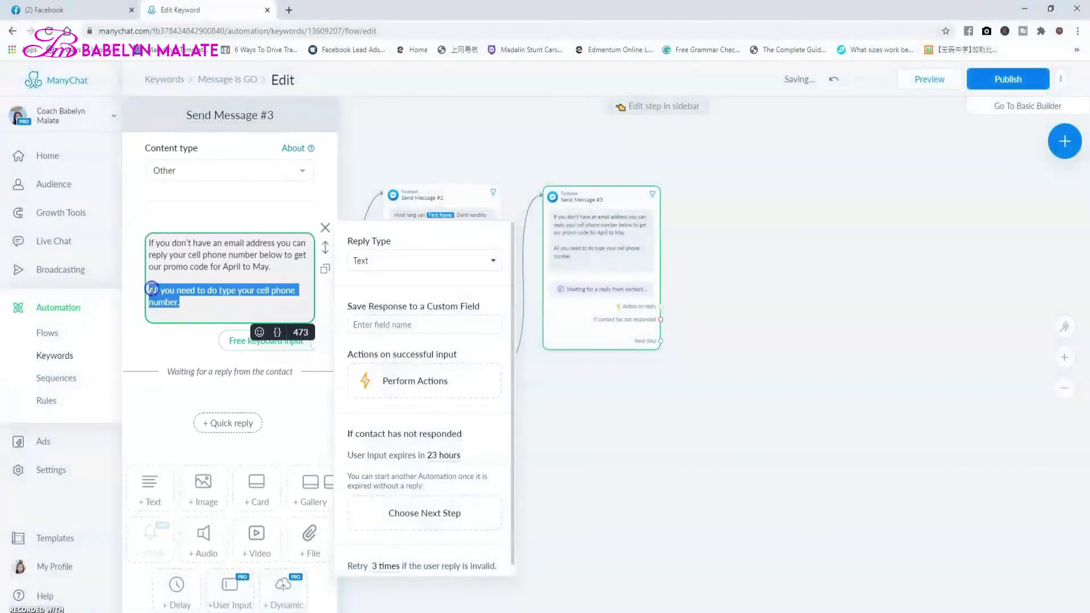
pyautogui.hotkey('alt', 'Tab')
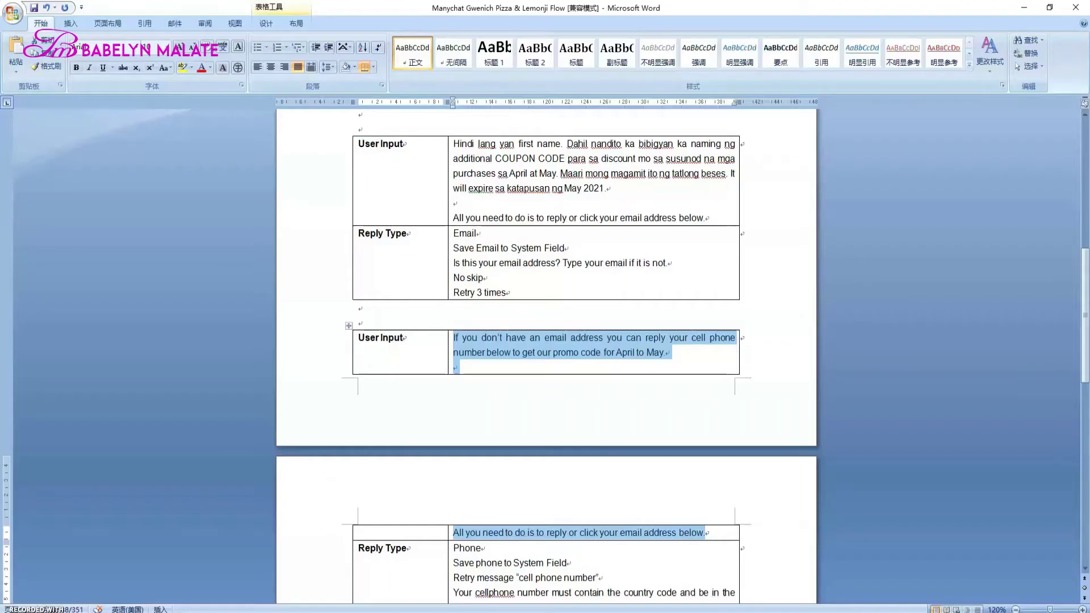
pyautogui.click(532, 521)
pyautogui.moveTo(452, 531); pyautogui.dragTo(709, 531)
pyautogui.hotkey('ctrl', 'v')
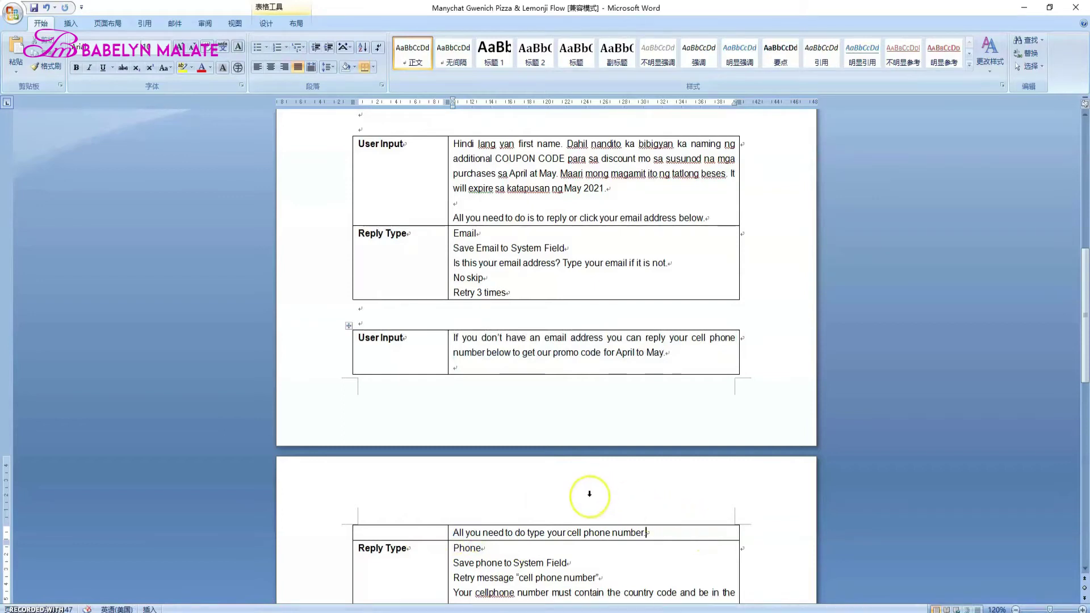
# Back in ManyChat, set the question's reply type to Phone and enable Save Phone to System Field
pyautogui.hotkey('alt', 'Tab')
pyautogui.click(452, 266)
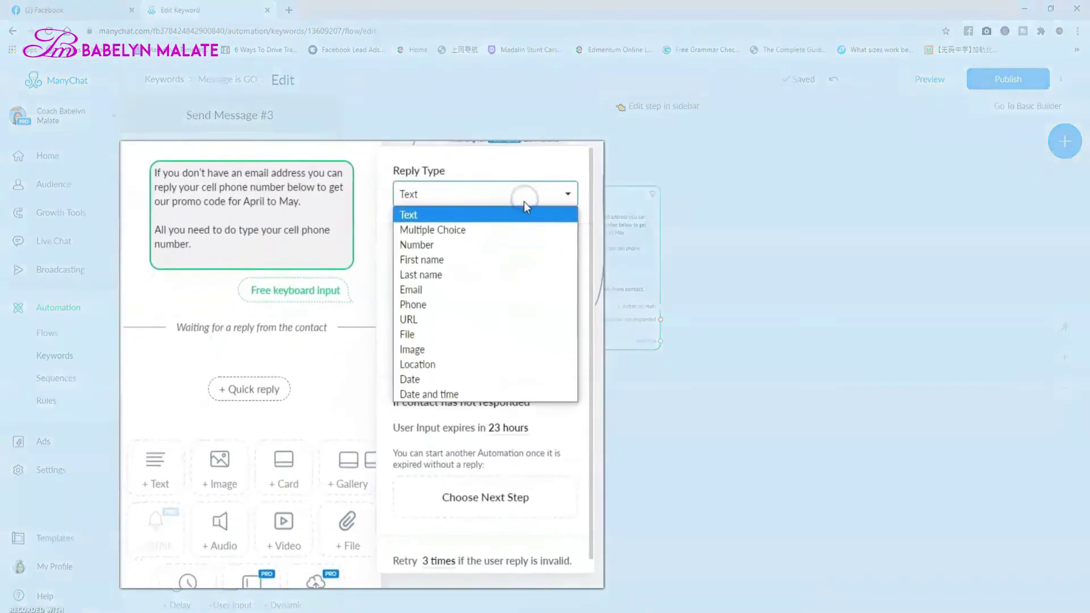
pyautogui.click(471, 300)
pyautogui.click(570, 247)
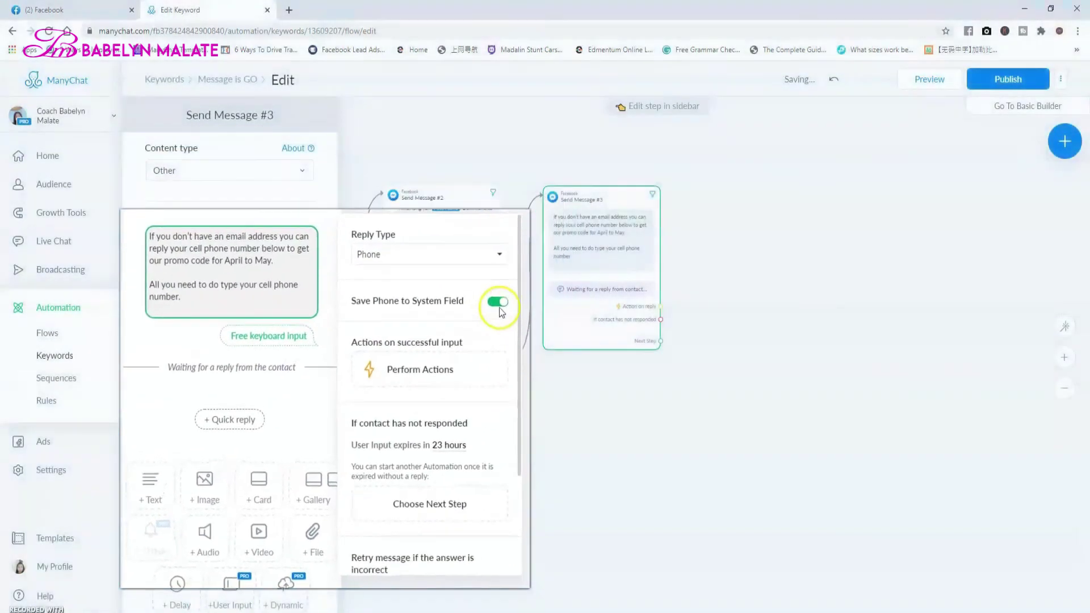
# Find the phone input's retry message setting, and copy the "Your cellphone number must contain the country code" text from the Word document's Phone reply type
pyautogui.scroll(-1, 480, 437)
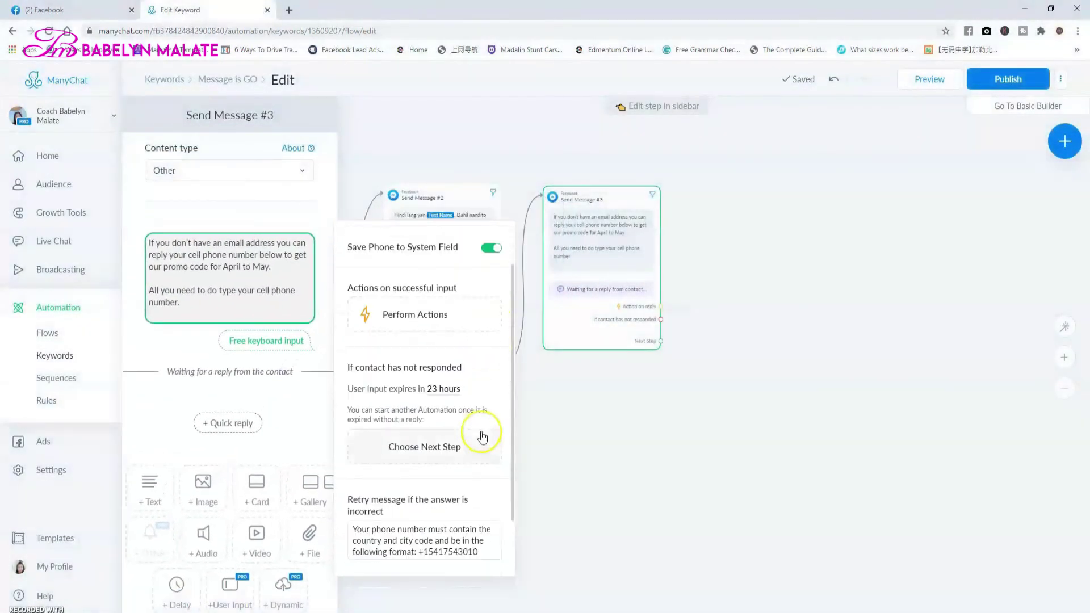
pyautogui.scroll(-1, 482, 438)
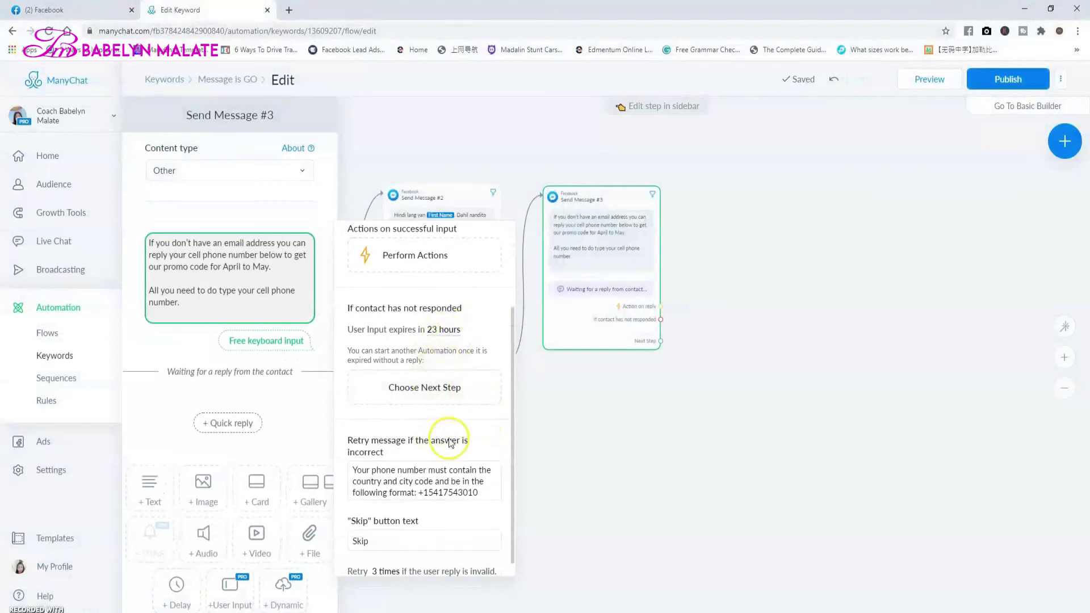
pyautogui.scroll(-1, 446, 449)
pyautogui.hotkey('alt', 'Tab')
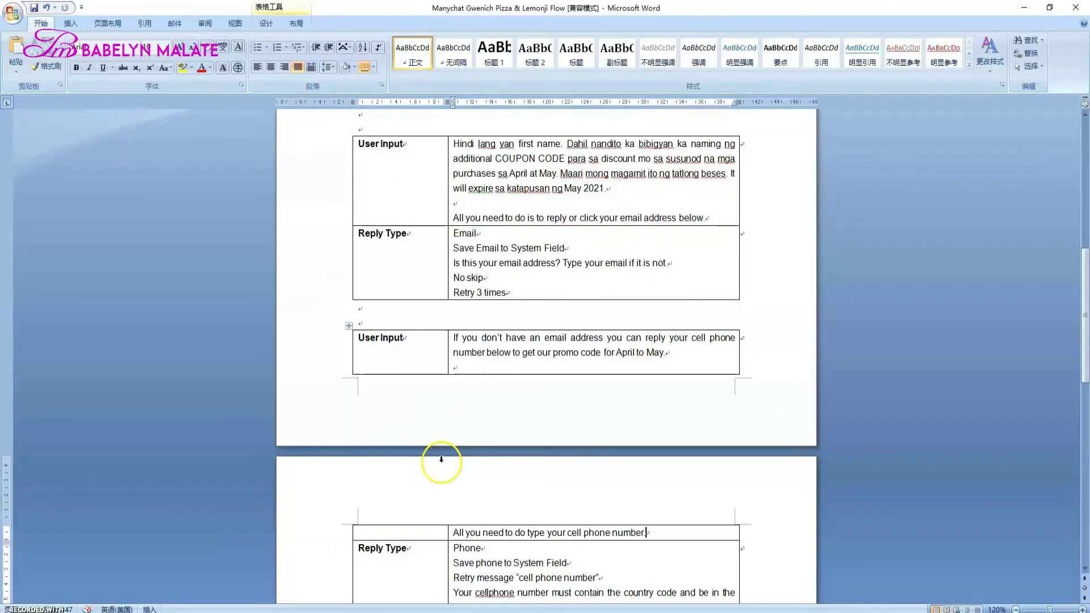
pyautogui.scroll(-2, 536, 516)
pyautogui.scroll(-1, 536, 516)
pyautogui.moveTo(456, 498); pyautogui.dragTo(591, 506)
pyautogui.hotkey('ctrl', 'c')
# In ManyChat, replace the phone input's retry message with the copied cellphone format text
pyautogui.hotkey('alt', 'Tab')
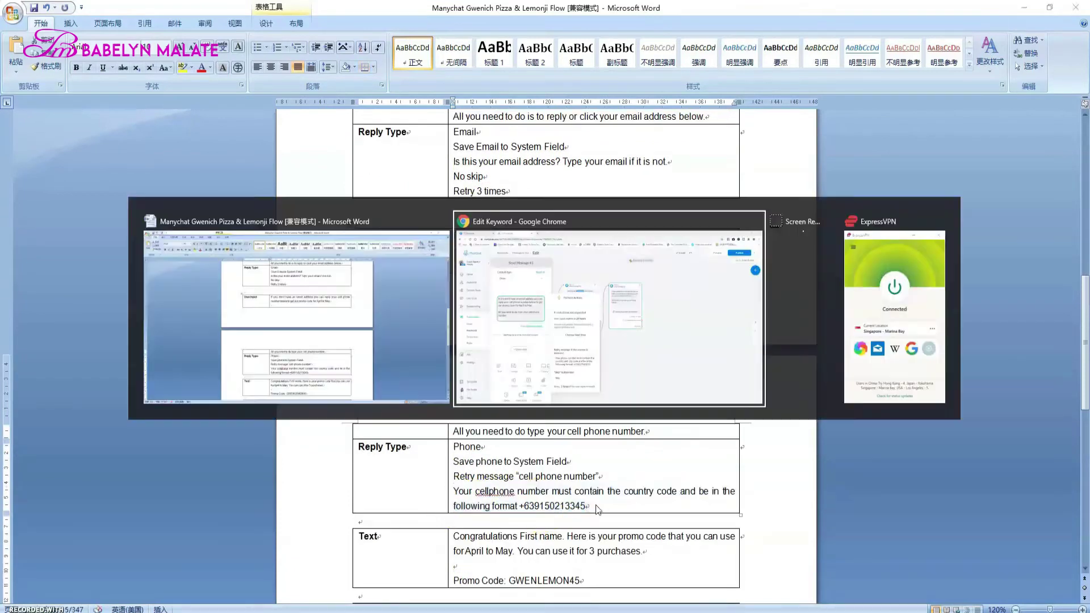
pyautogui.click(375, 396)
pyautogui.moveTo(374, 395); pyautogui.dragTo(566, 419)
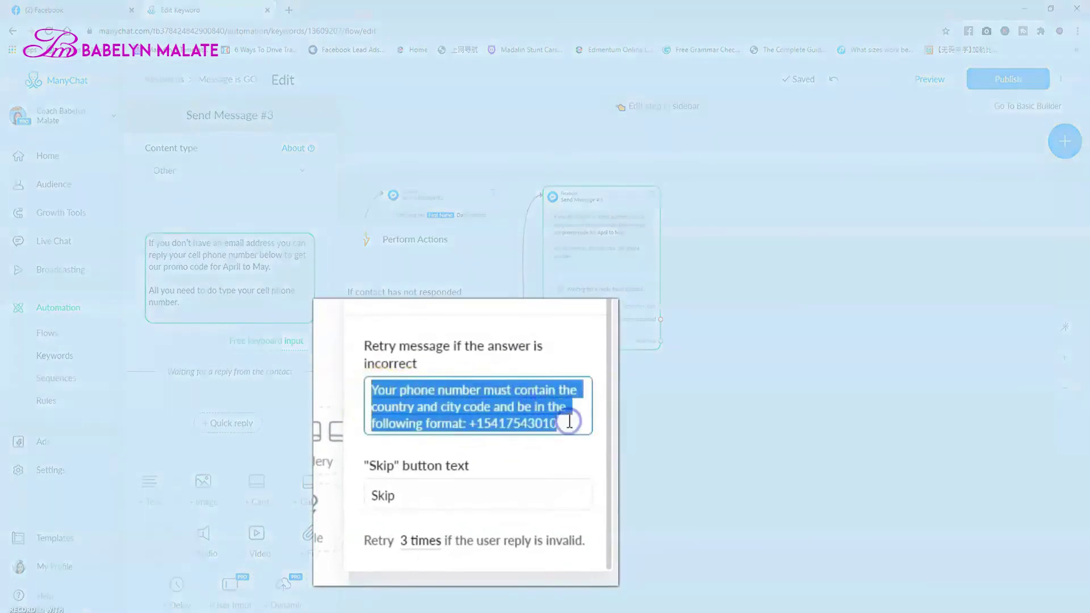
pyautogui.hotkey('ctrl', 'v')
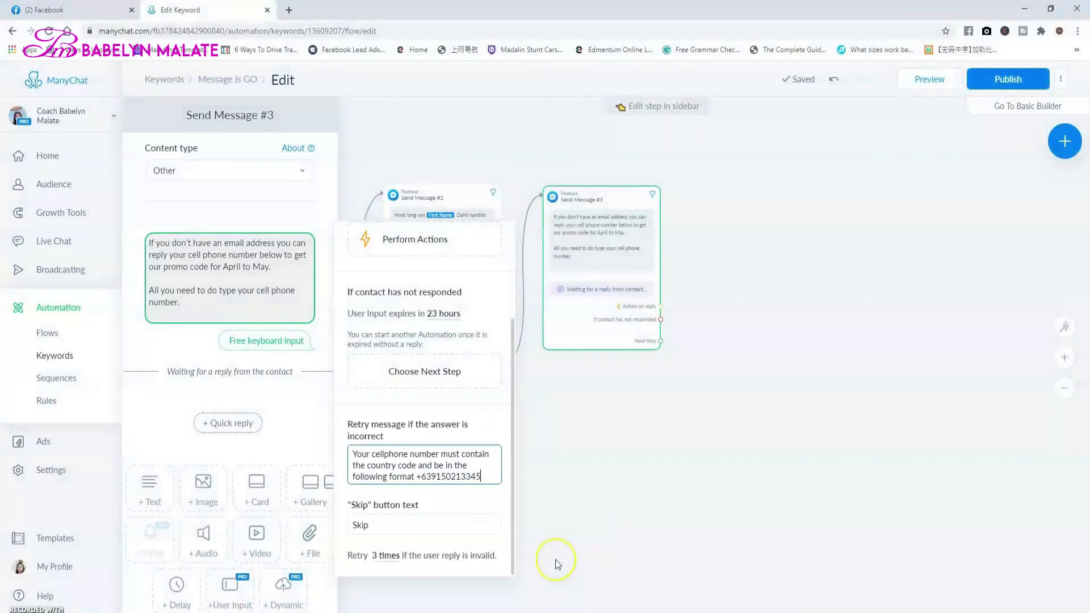
# Copy the "Congratulations First name" text, including the promo code line, from the Word document
pyautogui.click(588, 485)
pyautogui.hotkey('alt', 'Tab')
pyautogui.scroll(-3, 472, 534)
pyautogui.moveTo(454, 335); pyautogui.dragTo(588, 371)
pyautogui.hotkey('ctrl', 'c')
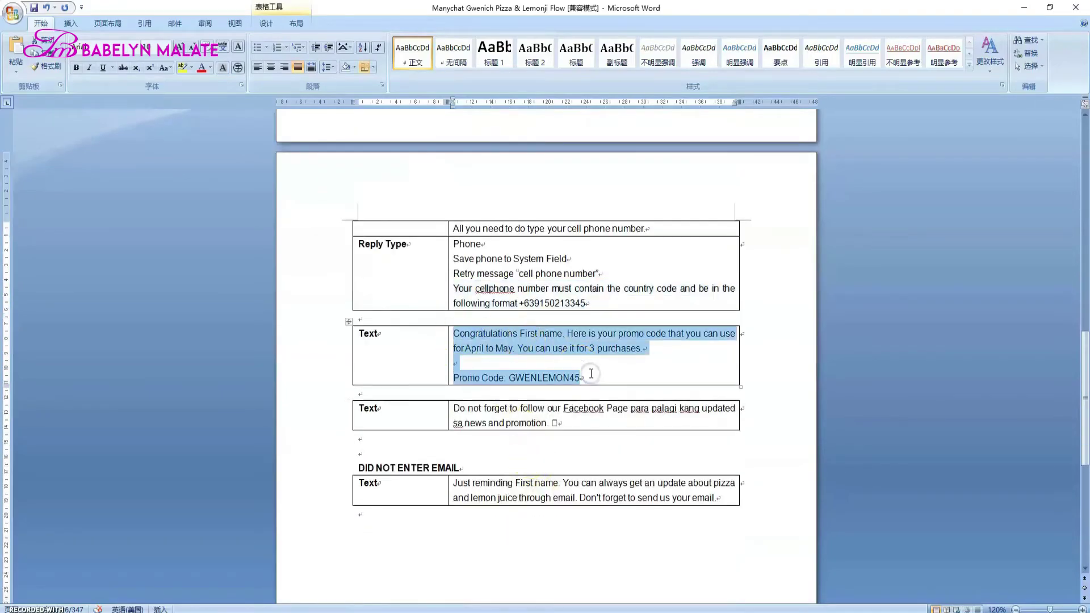
# In ManyChat, add a Facebook Message with content type Other as the phone question's next step and paste the copied promo code text into it
pyautogui.hotkey('alt', 'Tab')
pyautogui.moveTo(661, 341); pyautogui.dragTo(713, 175)
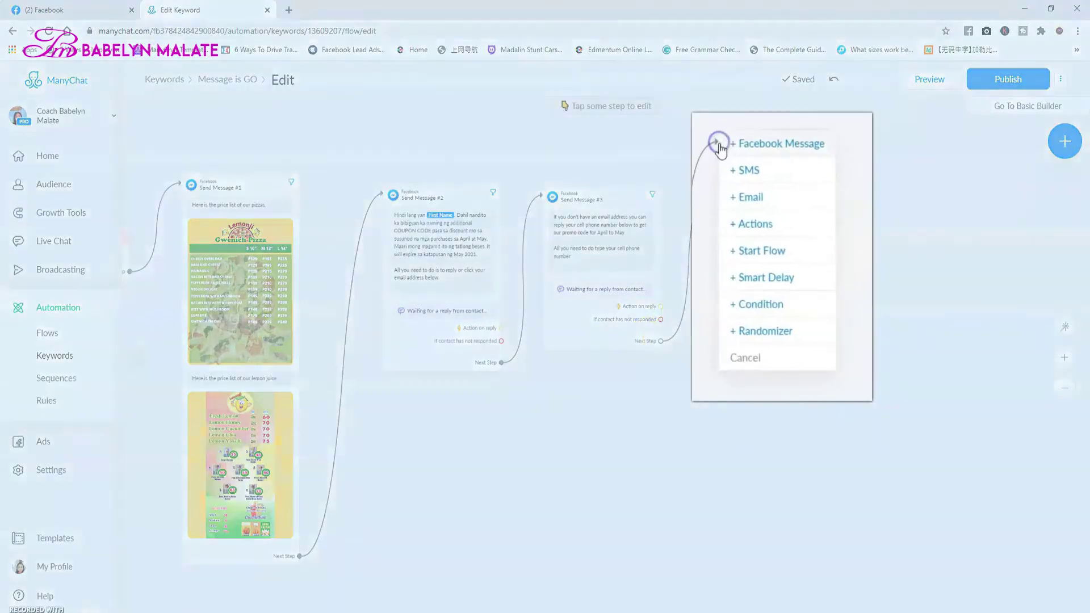
pyautogui.click(789, 123)
pyautogui.click(295, 172)
pyautogui.click(182, 203)
pyautogui.click(193, 233)
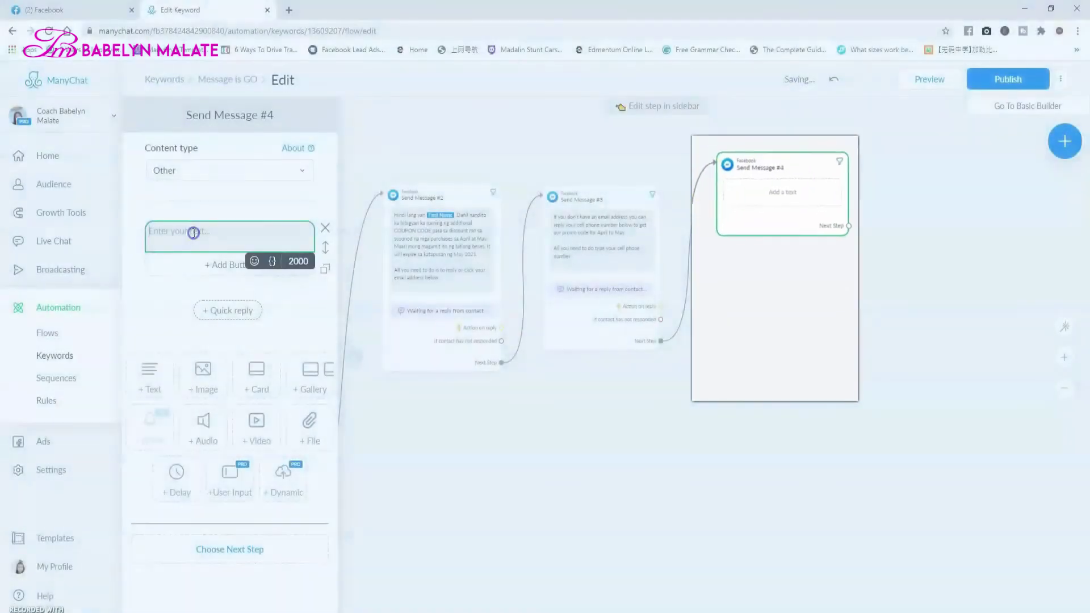
pyautogui.hotkey('ctrl', 'v')
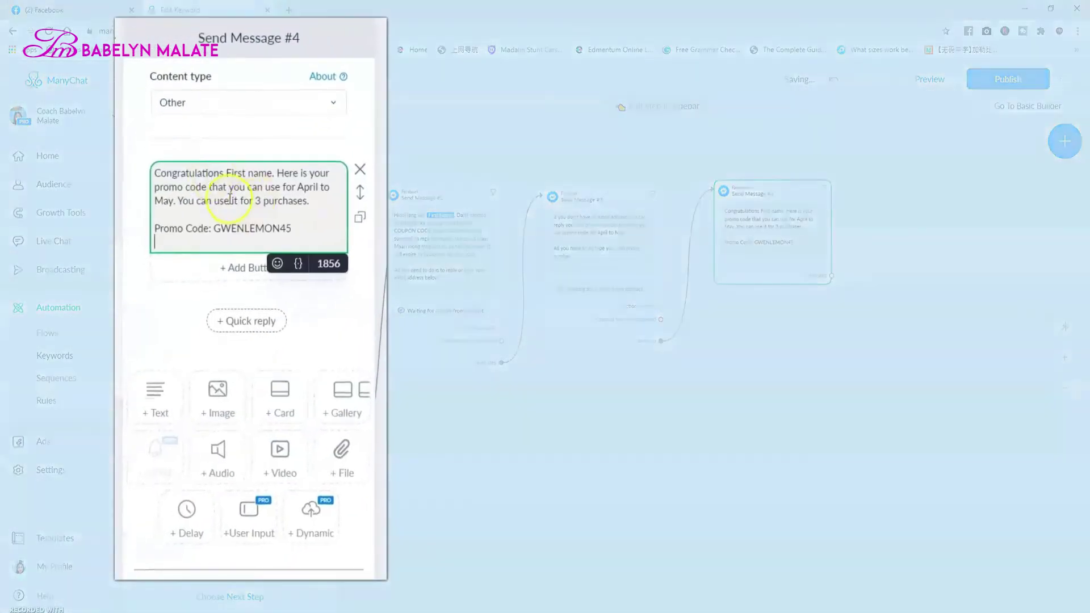
# Replace the plain words "First name" in the congratulations message with the First Name system field
pyautogui.press('BackSpace')
pyautogui.press('BackSpace')
pyautogui.press('BackSpace')
pyautogui.press('BackSpace')
pyautogui.press('BackSpace')
pyautogui.press('BackSpace')
pyautogui.press('BackSpace')
pyautogui.press('BackSpace')
pyautogui.press('BackSpace')
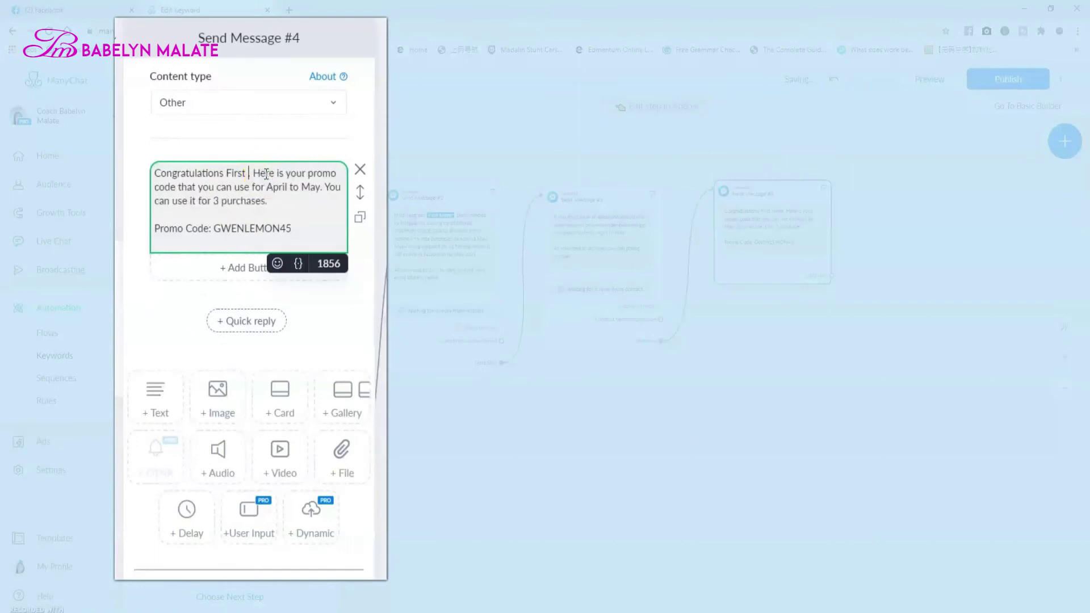
pyautogui.press('BackSpace')
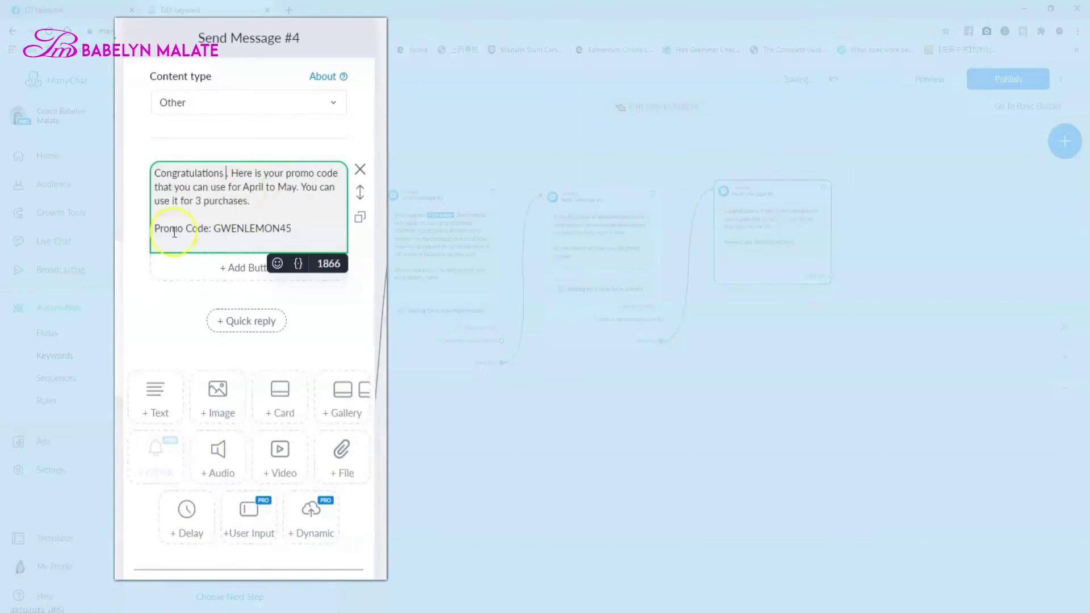
pyautogui.click(298, 264)
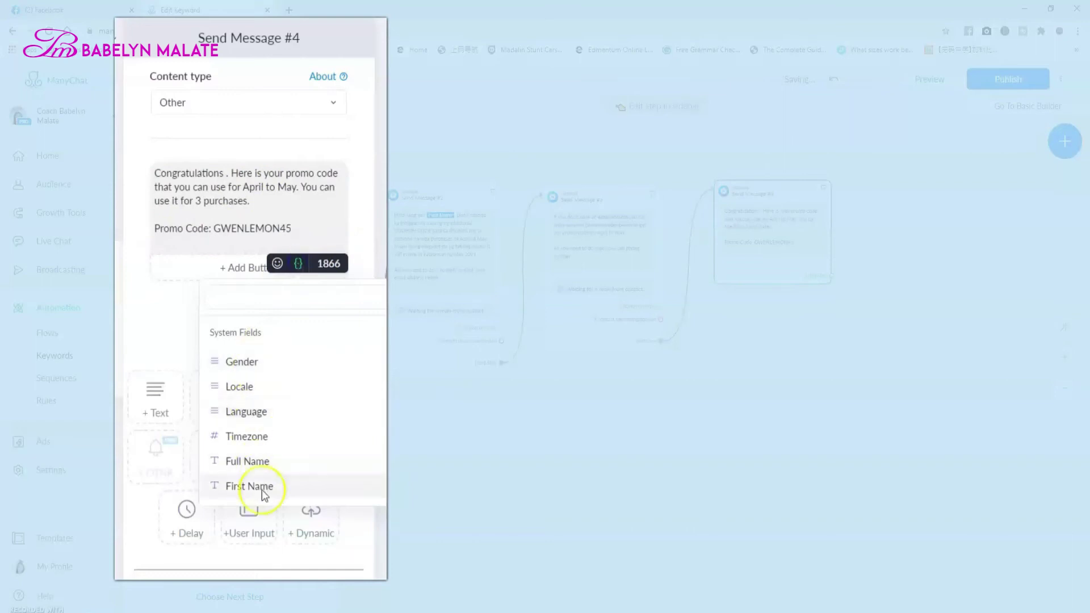
pyautogui.click(263, 488)
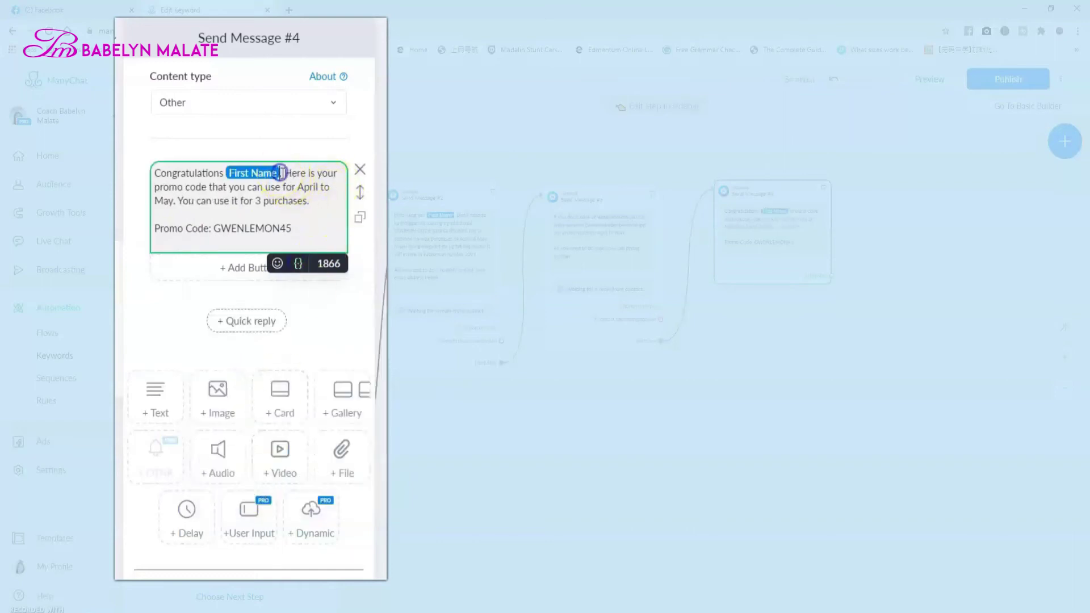
# Insert the raised-hands emoji after the First Name field in the congratulations message
pyautogui.click(277, 263)
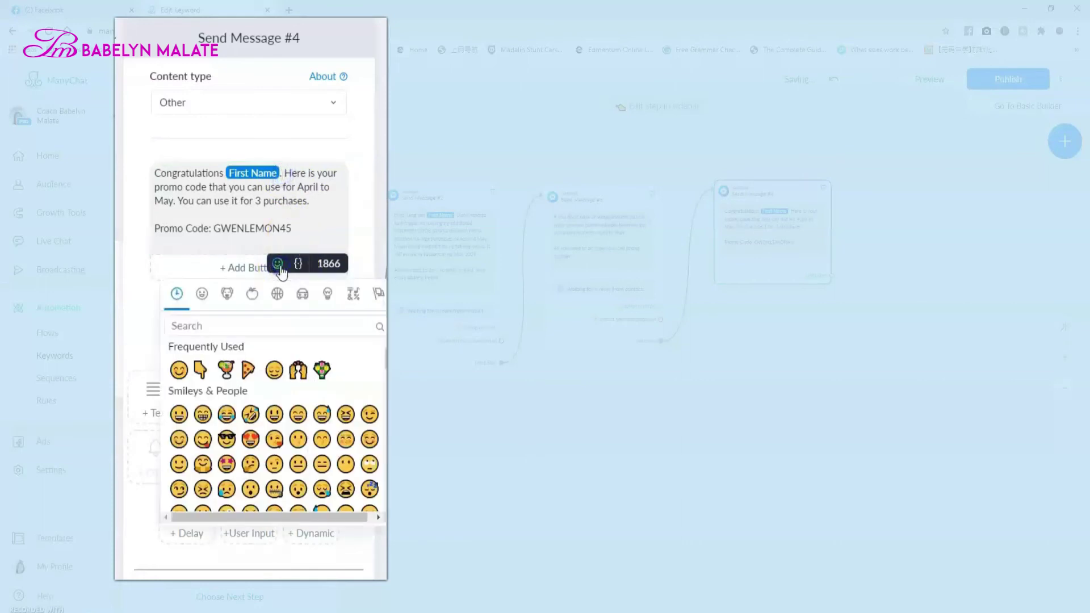
pyautogui.scroll(-2, 288, 401)
pyautogui.scroll(2, 298, 390)
pyautogui.click(299, 372)
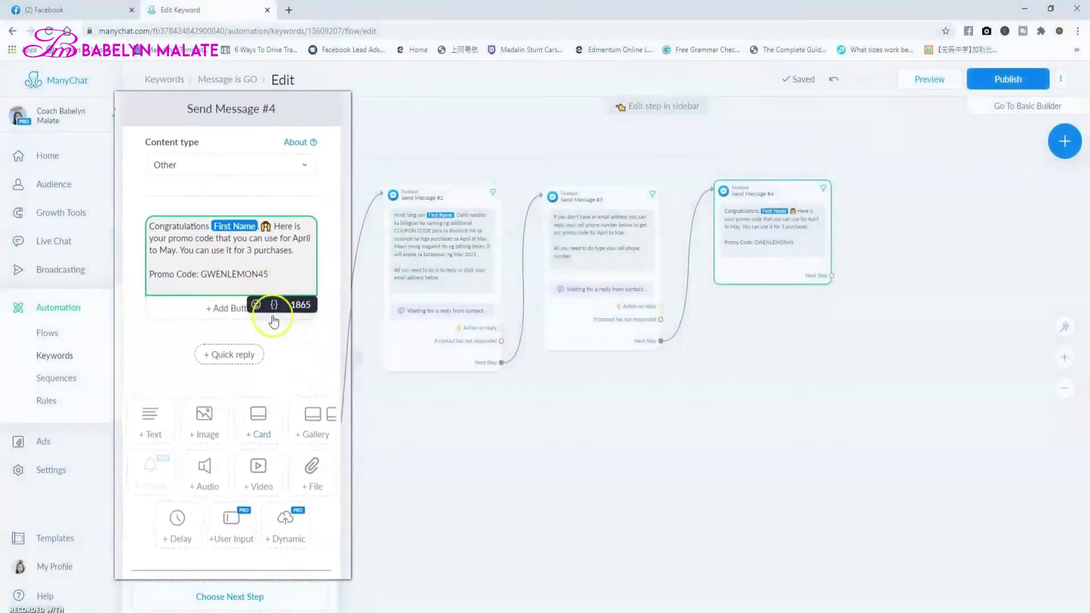
pyautogui.click(704, 400)
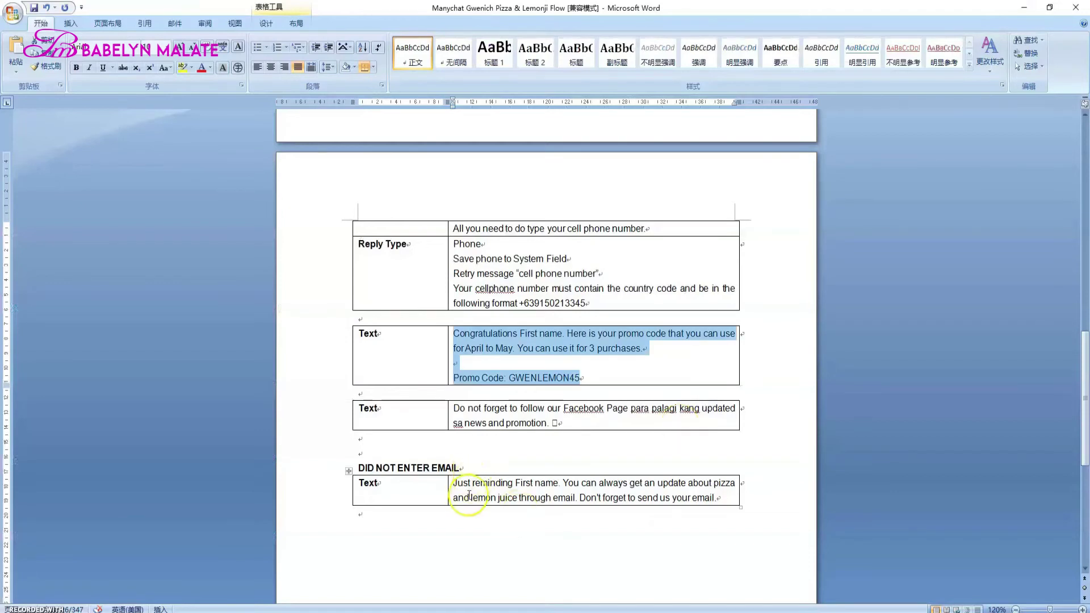
# Copy the "Just reminding First name" text under DID NOT ENTER EMAIL in the Word document
pyautogui.click(453, 483)
pyautogui.moveTo(453, 483); pyautogui.dragTo(695, 491)
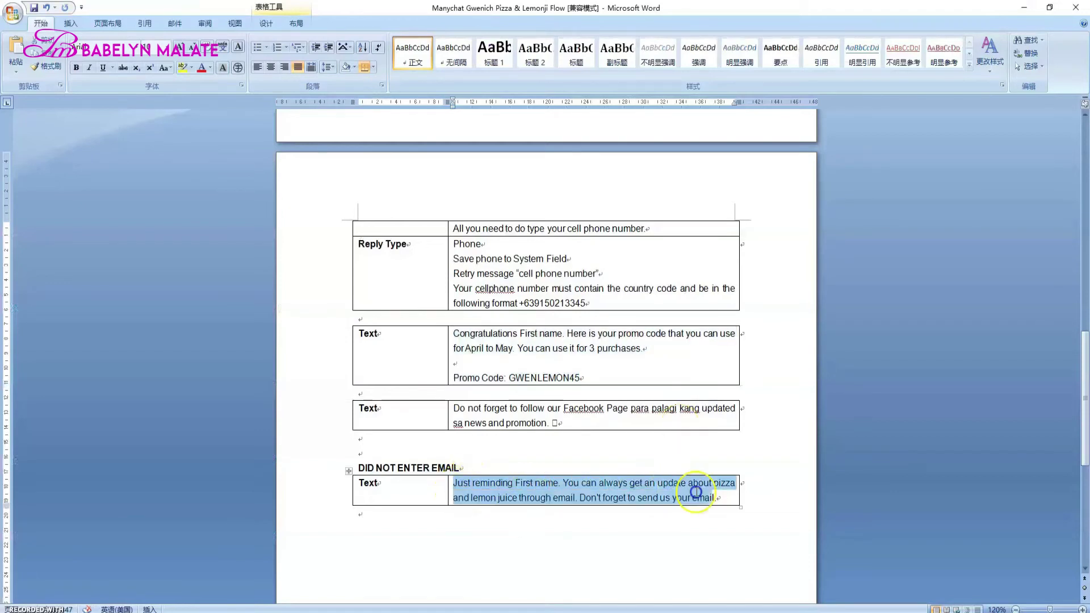
pyautogui.hotkey('ctrl', 'c')
# Back in ManyChat, connect the email question's "If contact has not responded" branch to a new Facebook Message with content type Other
pyautogui.hotkey('alt', 'Tab')
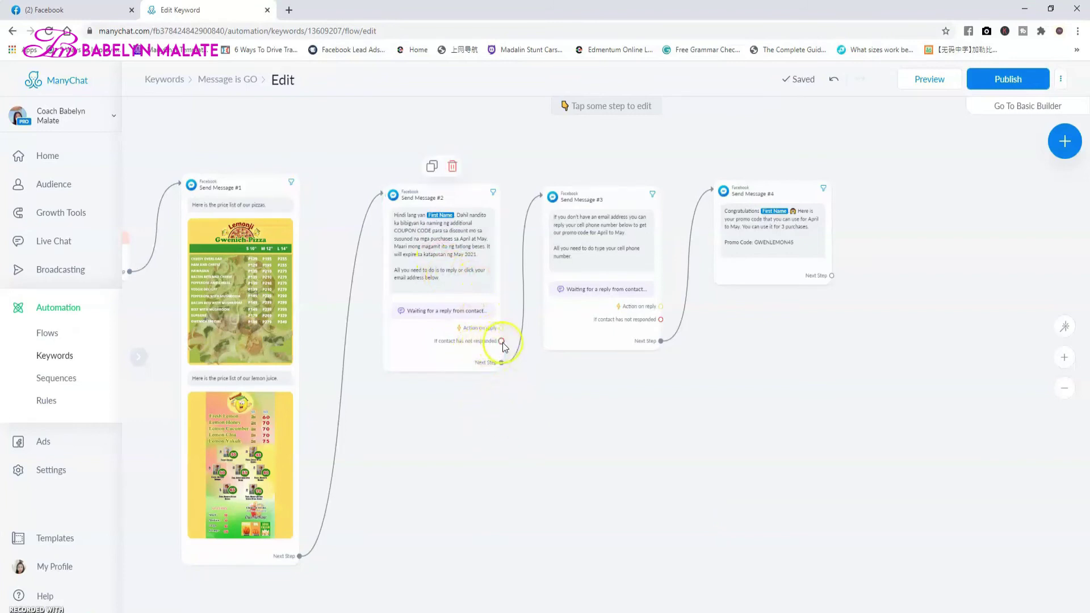
pyautogui.moveTo(501, 341); pyautogui.dragTo(641, 484)
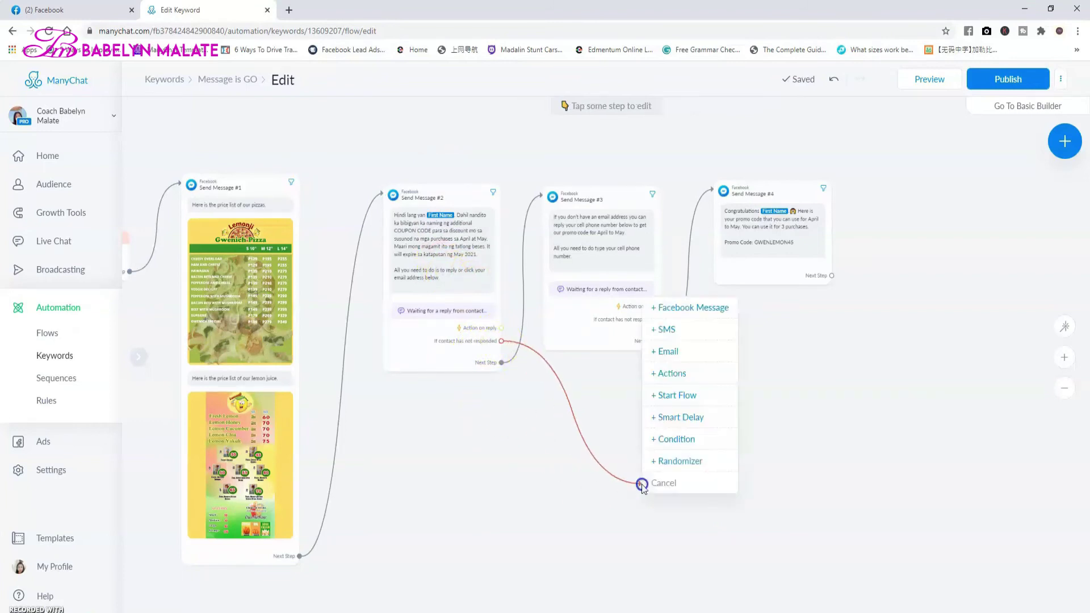
pyautogui.click(684, 307)
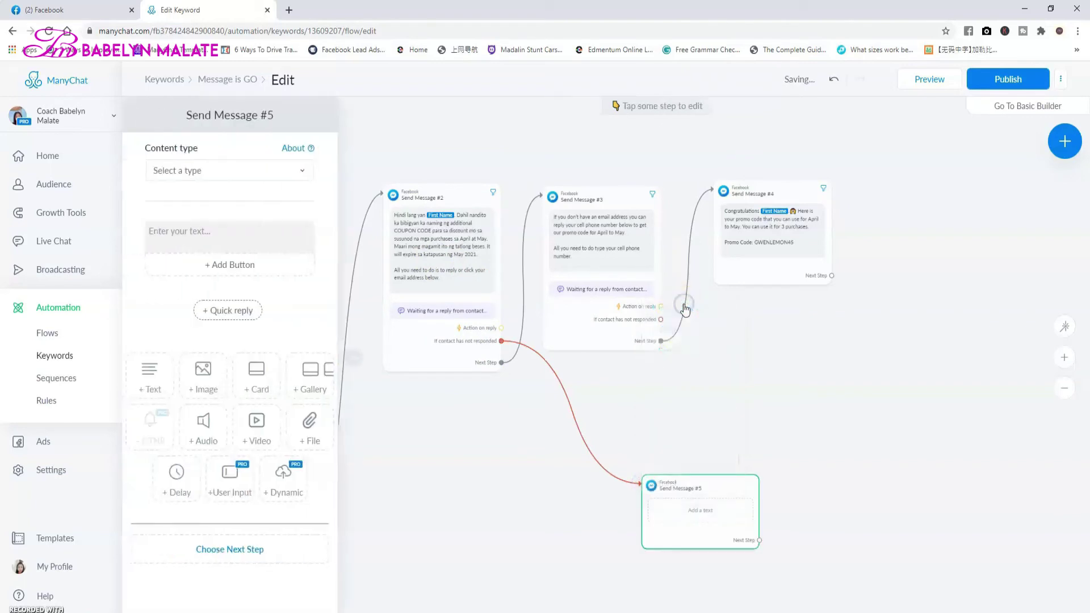
pyautogui.click(227, 172)
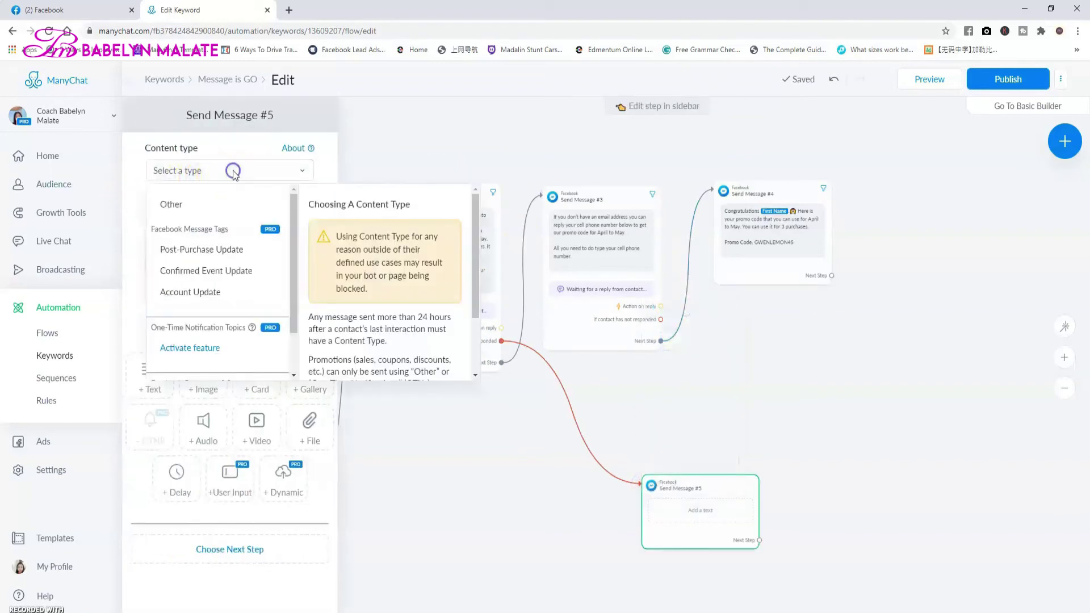
pyautogui.click(189, 207)
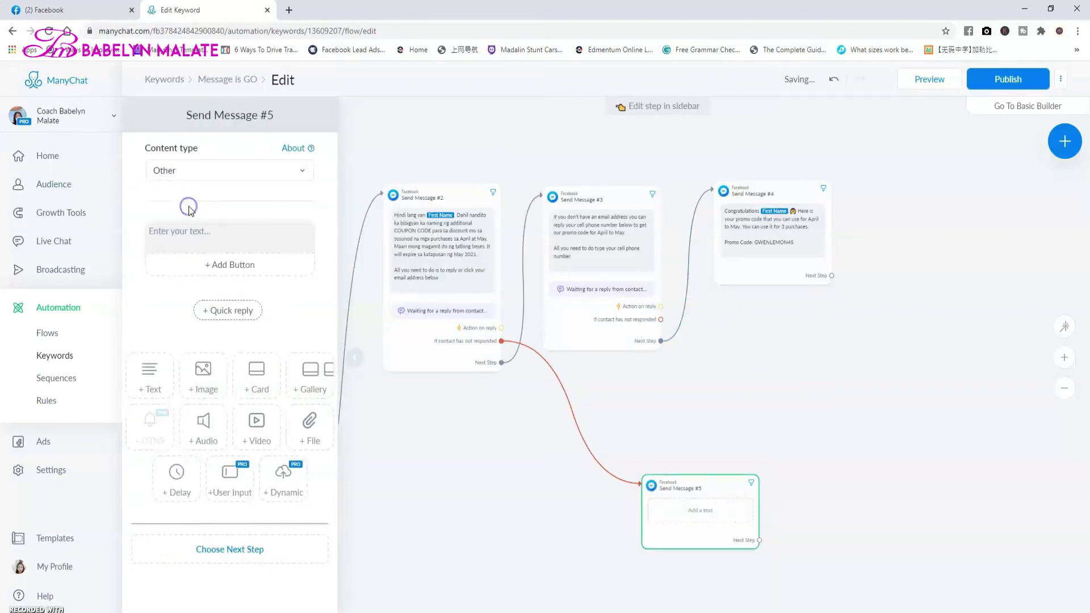
# Replace the new message's default text block with a User Input and paste the copied reminder text as its question
pyautogui.click(232, 478)
pyautogui.click(326, 228)
pyautogui.click(216, 247)
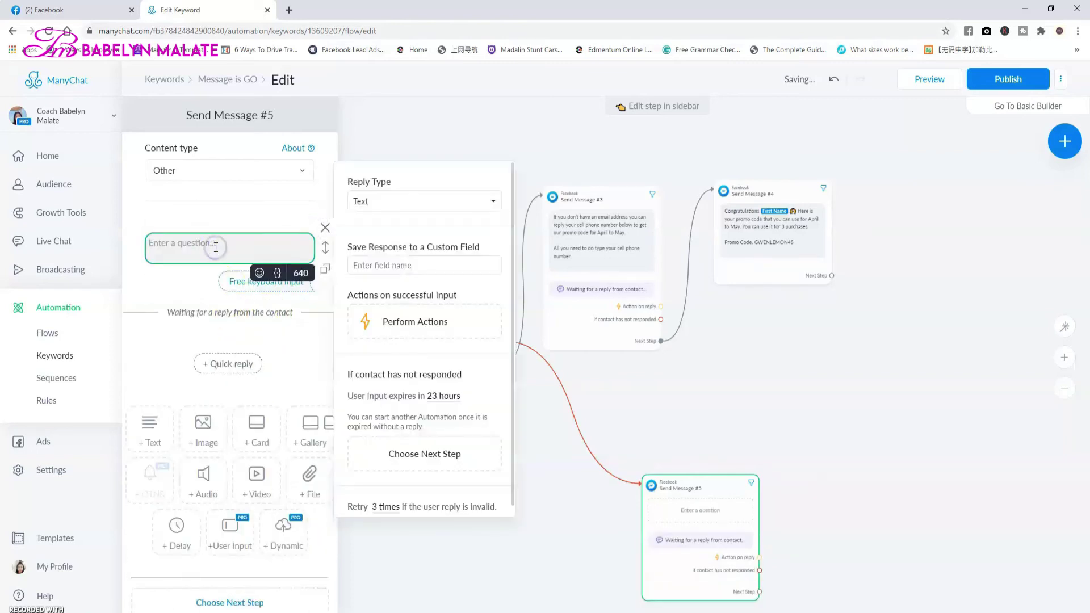
pyautogui.hotkey('ctrl', 'v')
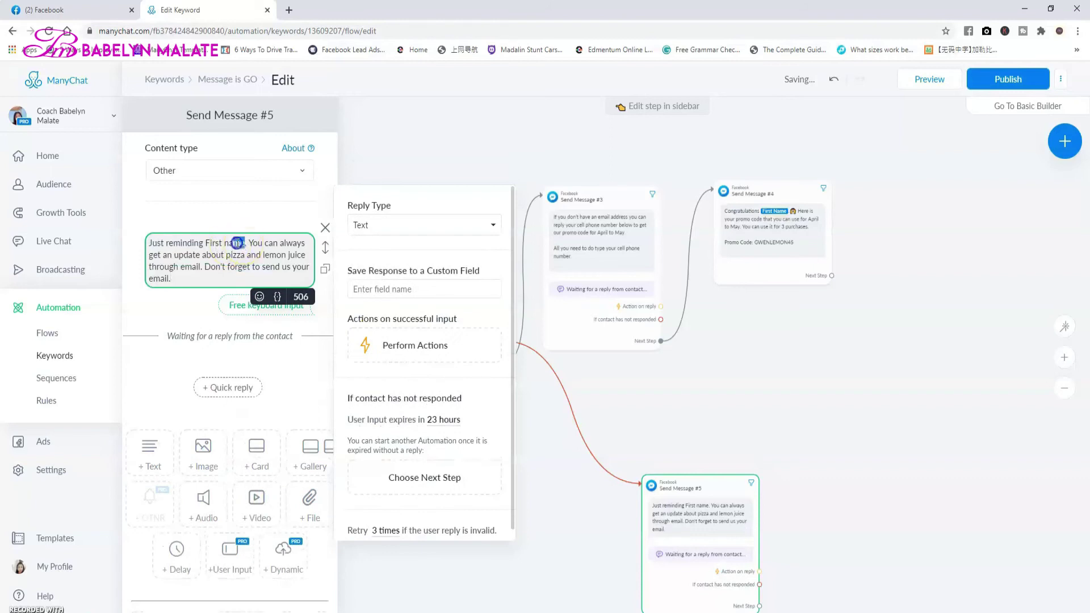
# Replace the plain words "First name" in the reminder question with the First Name system field
pyautogui.click(243, 242)
pyautogui.press('BackSpace')
pyautogui.press('BackSpace')
pyautogui.press('BackSpace')
pyautogui.press('BackSpace')
pyautogui.press('BackSpace')
pyautogui.press('BackSpace')
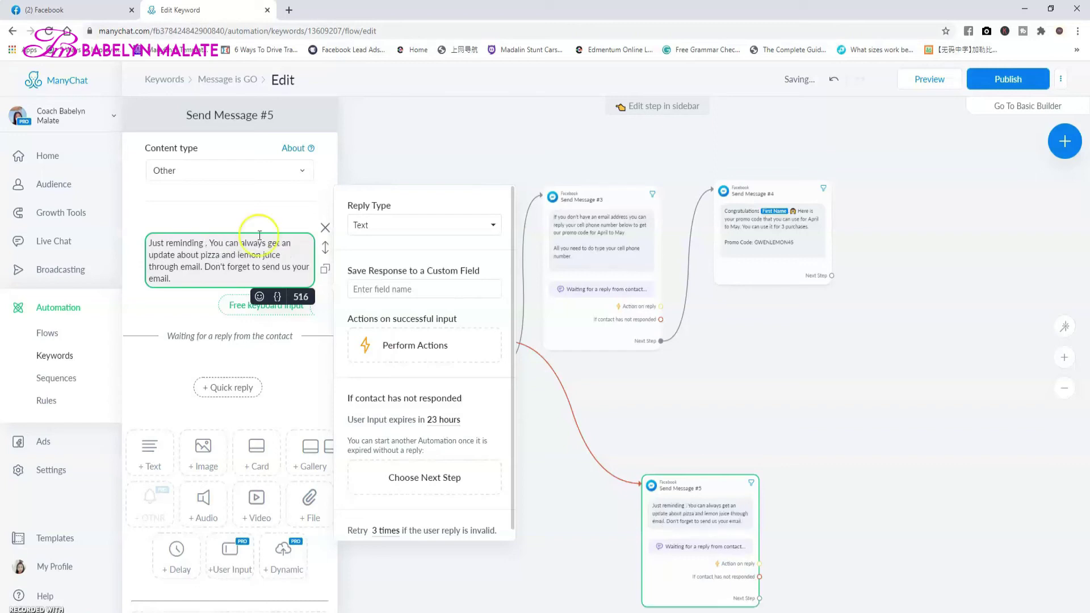
pyautogui.click(277, 296)
pyautogui.click(233, 487)
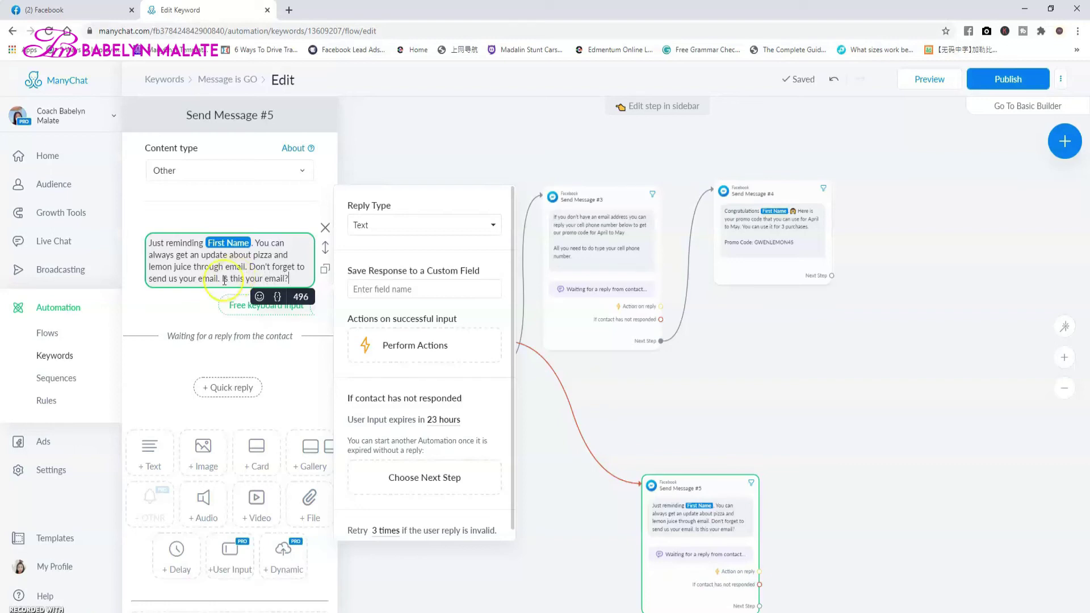
# Set "Is this your email?" as a separate last paragraph of the reminder question, after a blank line, and copy it
pyautogui.press('Return')
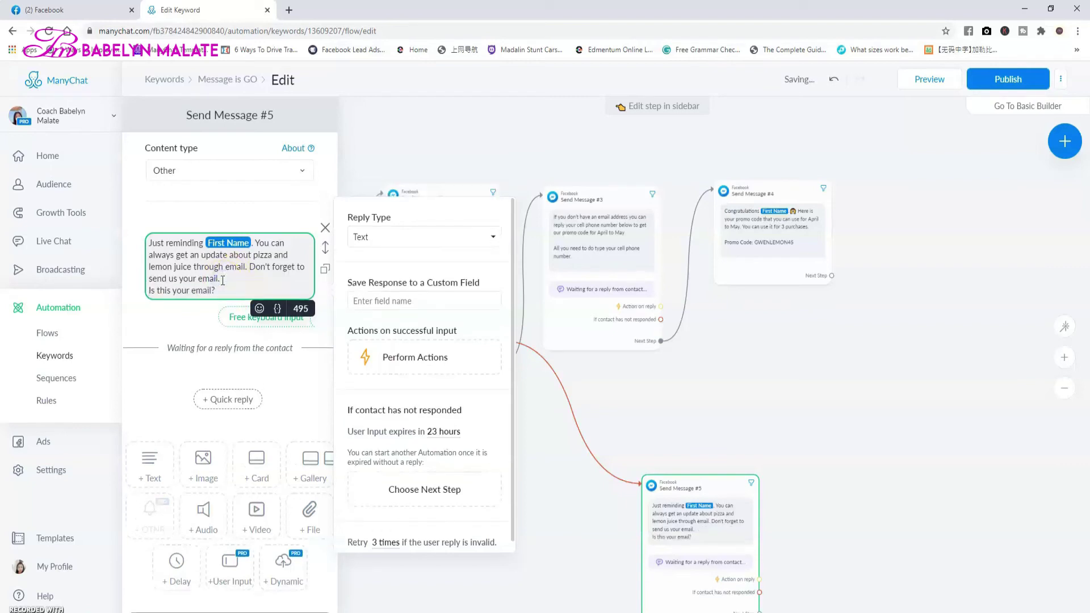
pyautogui.press('Return')
pyautogui.moveTo(225, 302); pyautogui.dragTo(138, 301)
pyautogui.hotkey('ctrl', 'c')
# In the Word document, paste "Is this your email?" below the DID NOT ENTER EMAIL text, separated by a blank line
pyautogui.hotkey('alt', 'Tab')
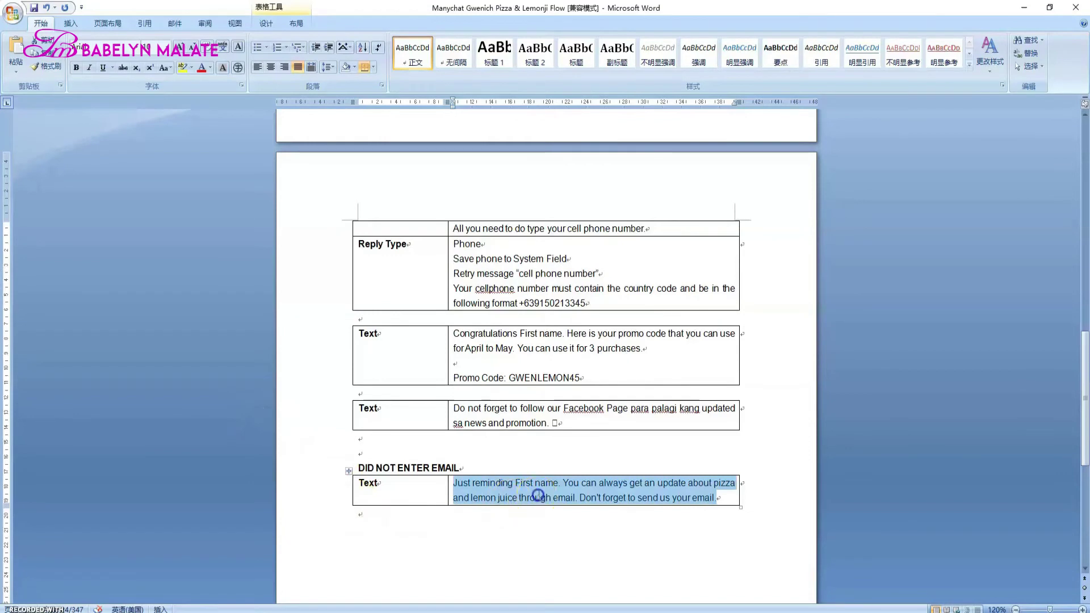
pyautogui.click(718, 497)
pyautogui.press('Return')
pyautogui.press('Return')
pyautogui.hotkey('ctrl', 'v')
# Back in ManyChat, set the reminder question's reply type to Email and enable Save Email to System Field
pyautogui.hotkey('alt', 'Tab')
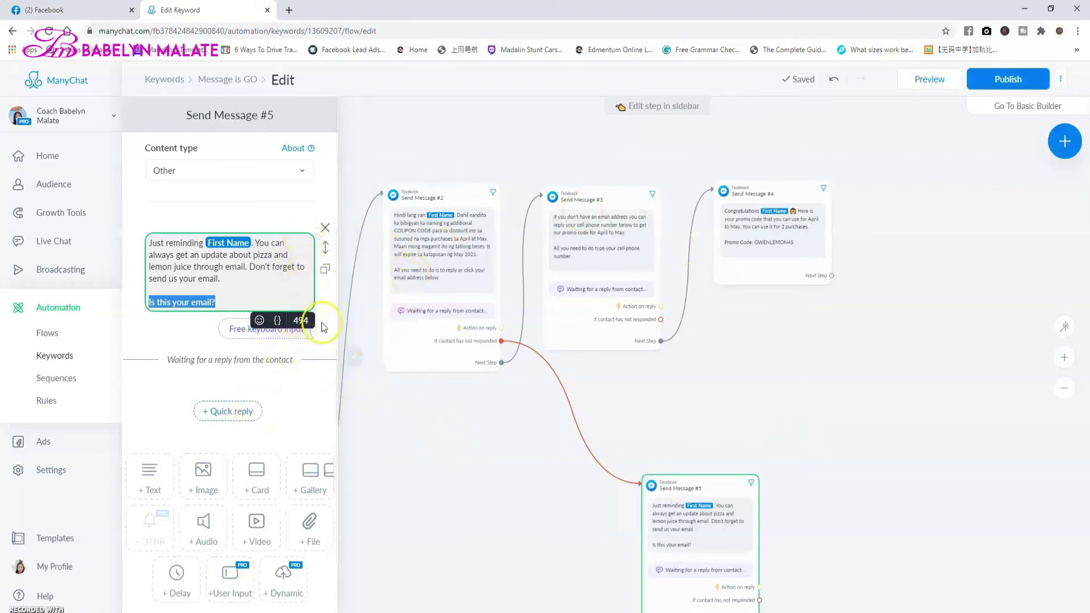
pyautogui.click(302, 334)
pyautogui.click(400, 249)
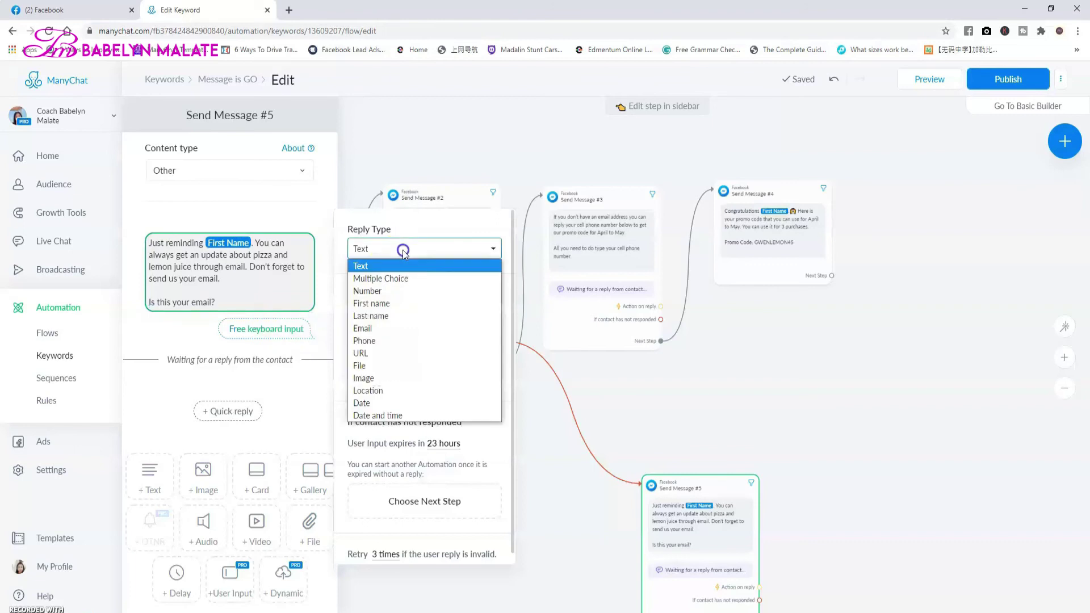
pyautogui.click(375, 328)
pyautogui.click(490, 296)
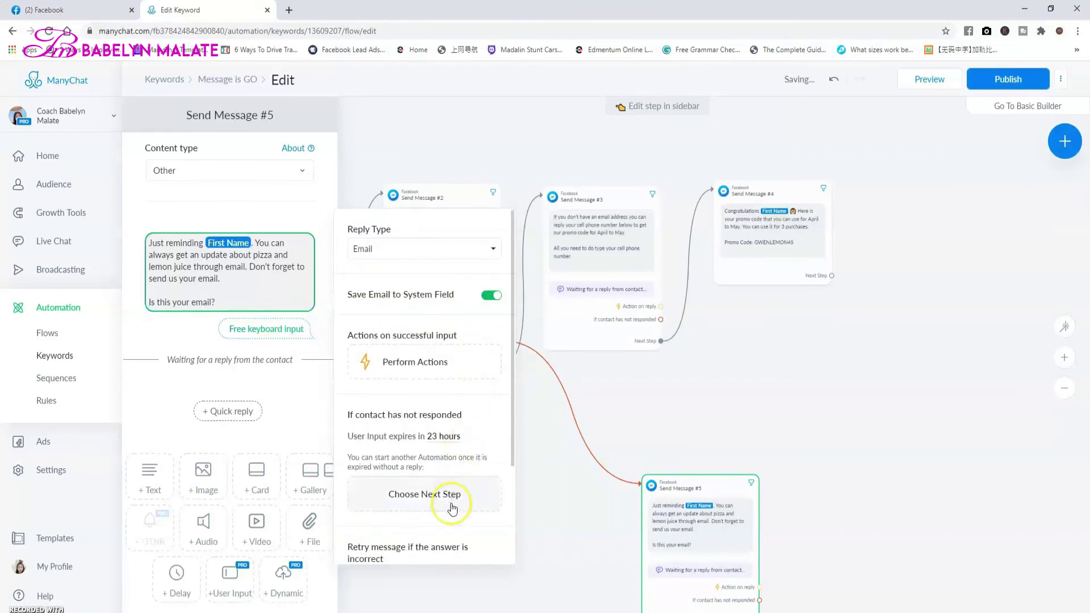
pyautogui.click(463, 440)
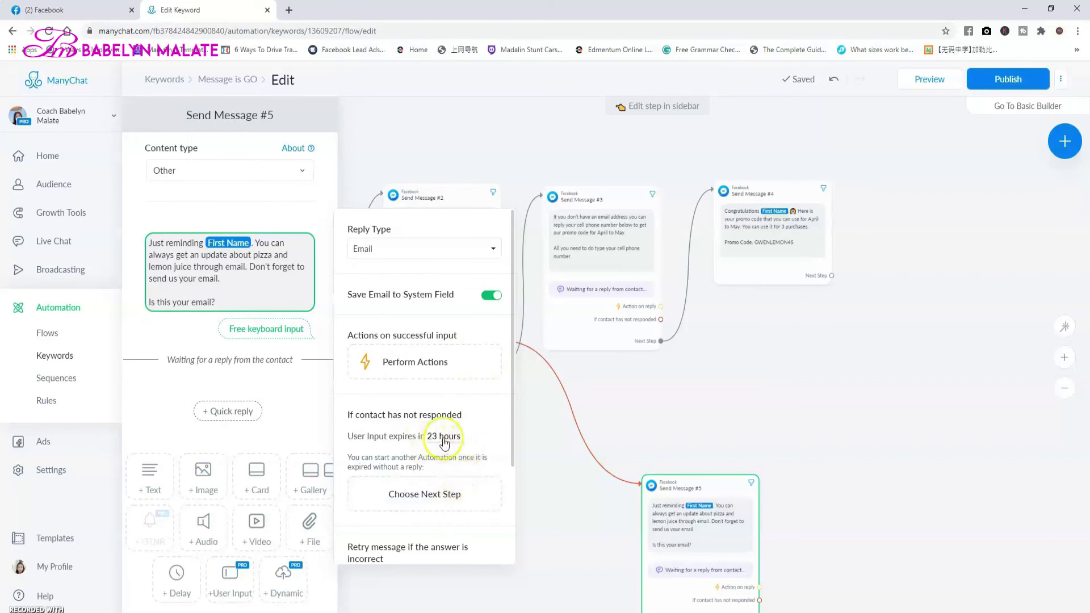
pyautogui.scroll(-1, 453, 529)
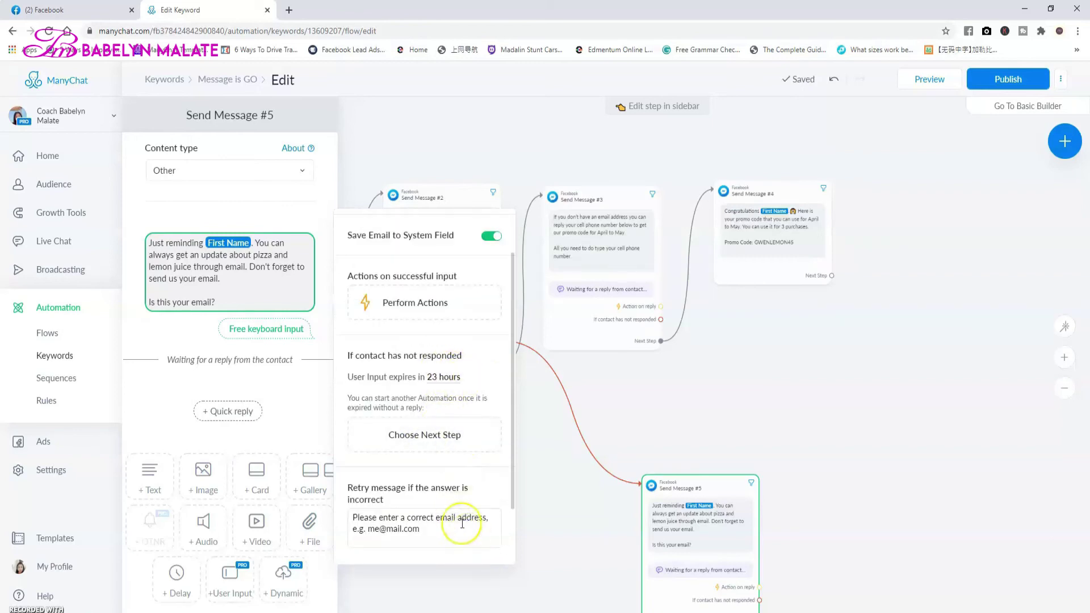
pyautogui.click(616, 520)
# Copy the "Do not forget to follow our Facebook Page" text from the Word document
pyautogui.moveTo(871, 426); pyautogui.dragTo(1042, 411)
pyautogui.scroll(-3, 1043, 413)
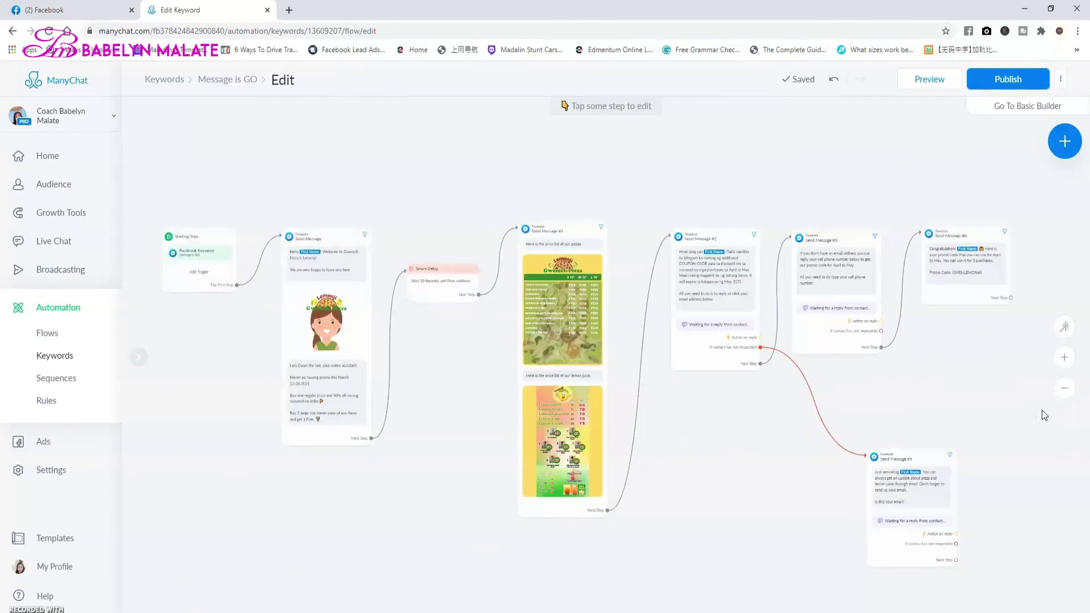
pyautogui.moveTo(657, 500); pyautogui.dragTo(574, 445)
pyautogui.scroll(1, 607, 457)
pyautogui.moveTo(912, 341); pyautogui.dragTo(569, 433)
pyautogui.hotkey('alt', 'Tab')
pyautogui.scroll(-8, 557, 488)
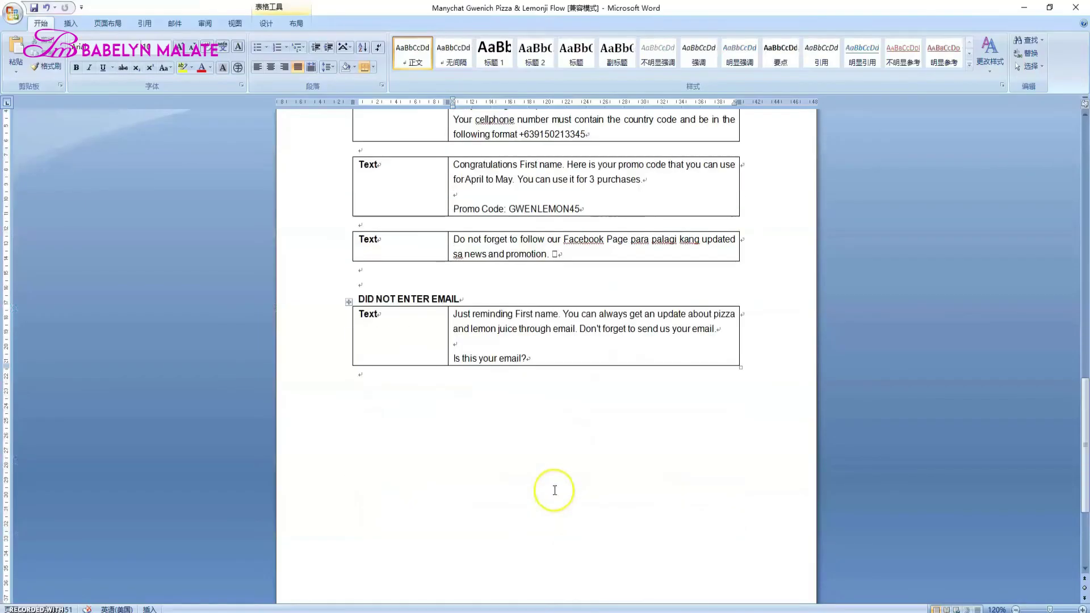
pyautogui.scroll(4, 554, 477)
pyautogui.scroll(1, 555, 477)
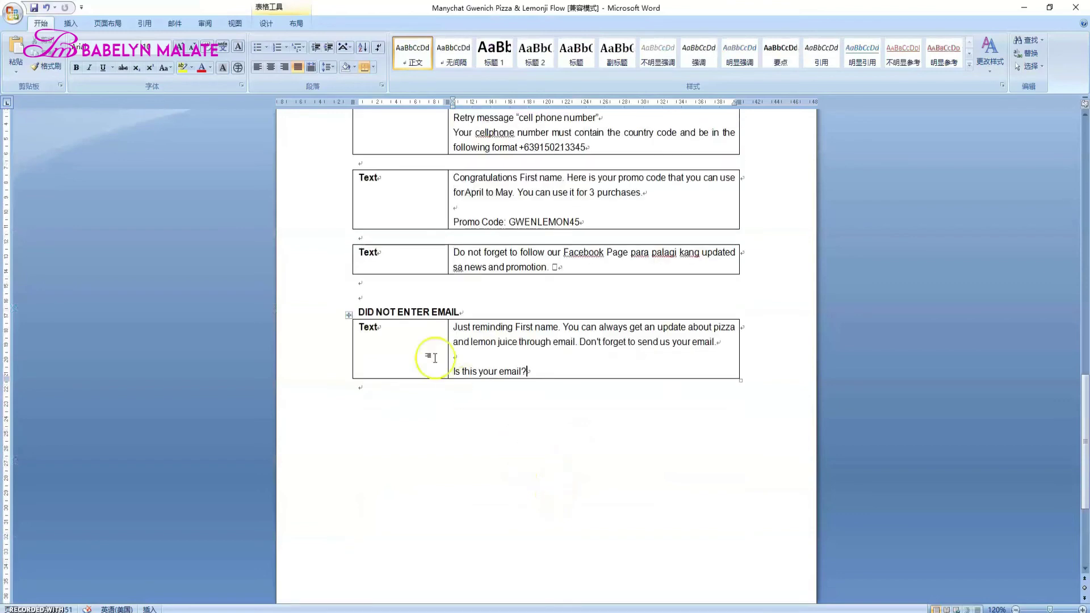
pyautogui.click(454, 253)
pyautogui.moveTo(454, 254); pyautogui.dragTo(595, 265)
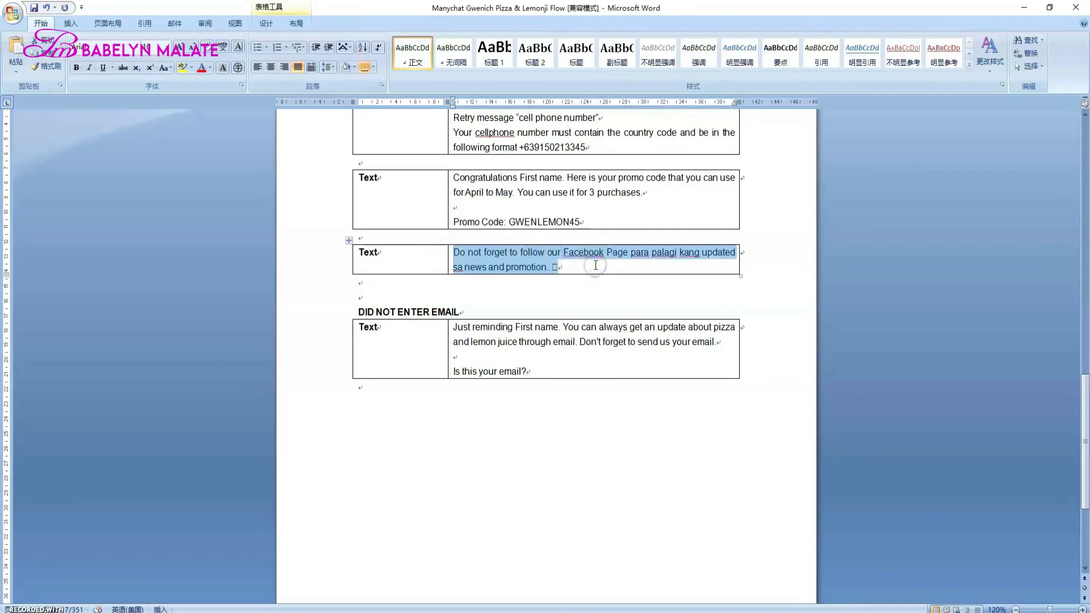
# In ManyChat, add a Facebook Message as the next step after the promo code message, with content type Other
pyautogui.hotkey('alt', 'Tab')
pyautogui.moveTo(634, 319); pyautogui.dragTo(676, 220)
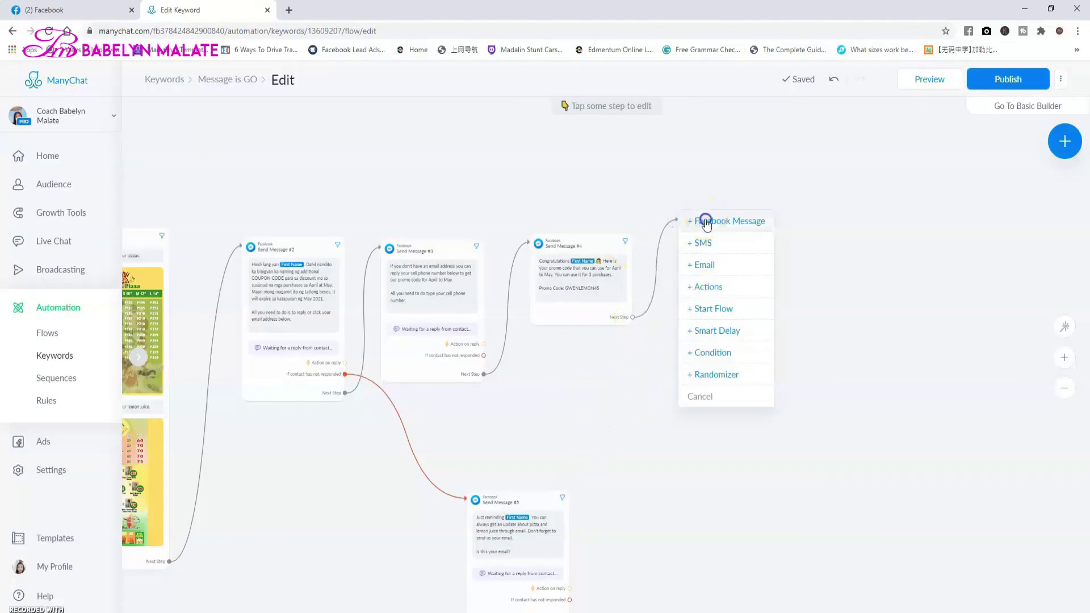
pyautogui.click(706, 223)
pyautogui.click(244, 171)
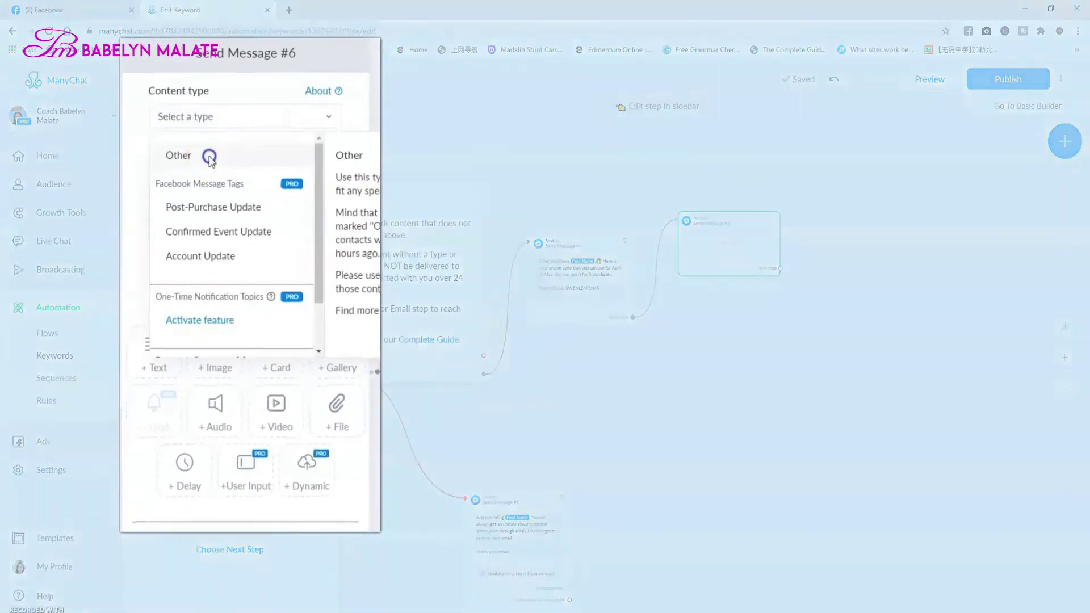
pyautogui.click(209, 158)
# Paste "Do not forget to follow our Facebook Page para palagi kang updated sa news and promotion. 😊" as the new message's text
pyautogui.click(203, 189)
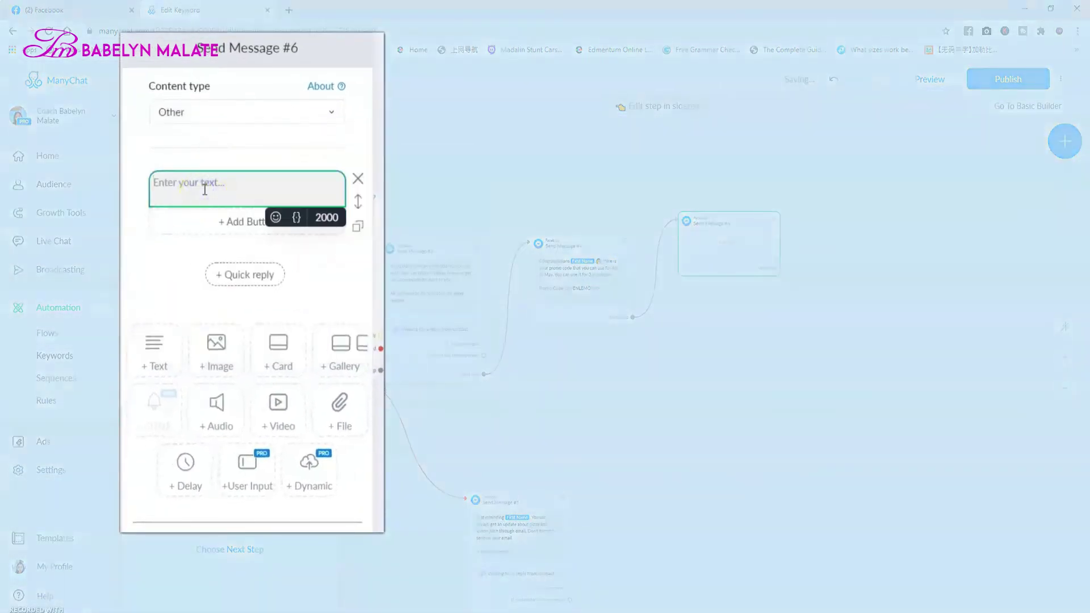
pyautogui.write('Do not forget to follow our Facebook Page para palagi kang updated sa news and promotion. 😊')
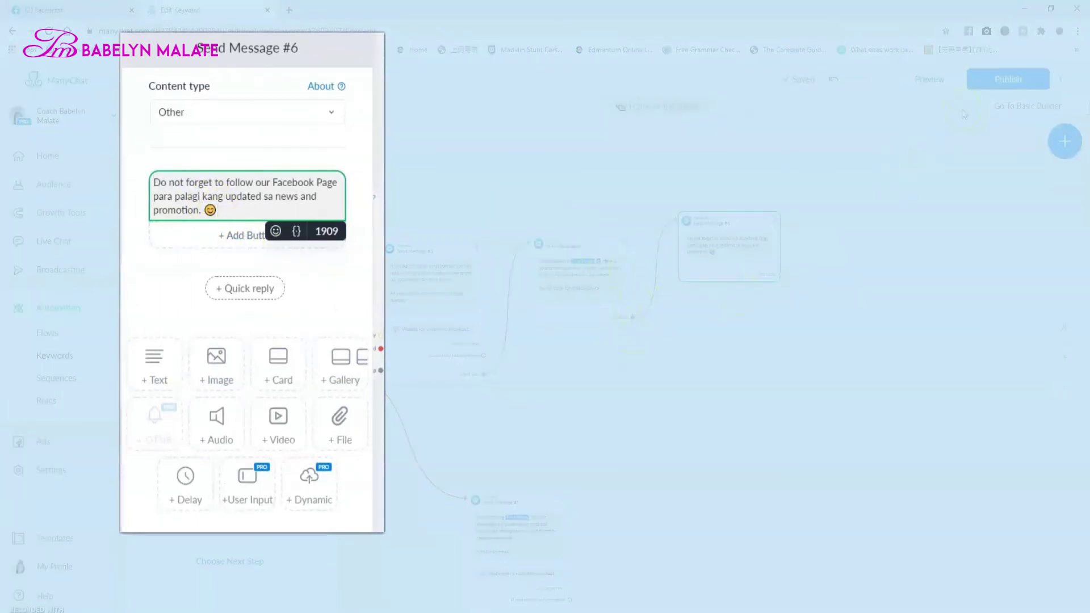
pyautogui.click(841, 260)
# Preview the flow in Messenger and check the welcome message, logo image, bot introduction and promo text in the chat
pyautogui.moveTo(653, 441); pyautogui.dragTo(827, 389)
pyautogui.click(929, 82)
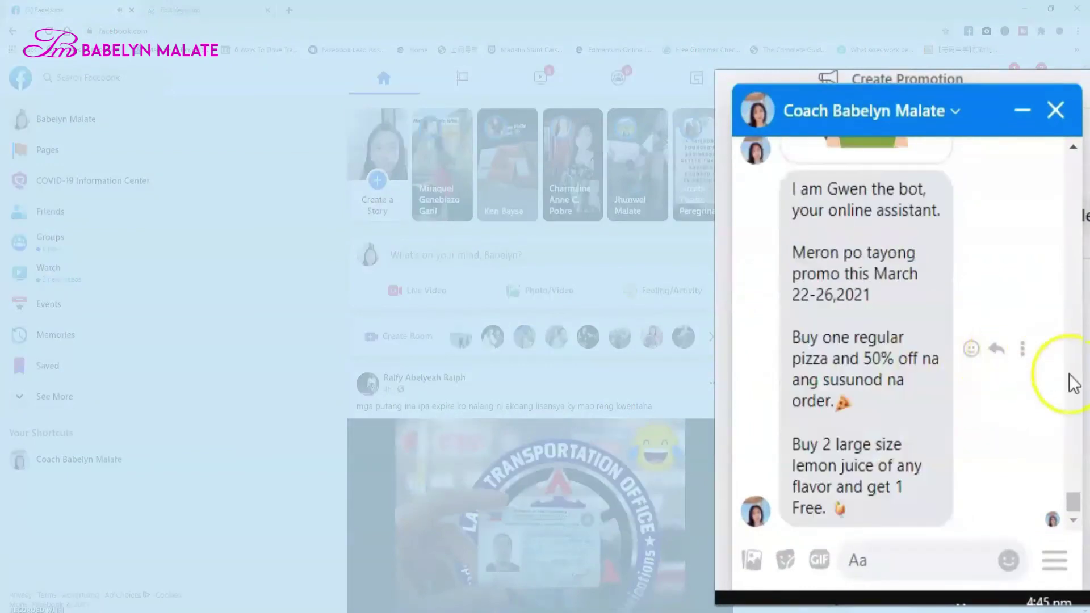
pyautogui.click(1070, 480)
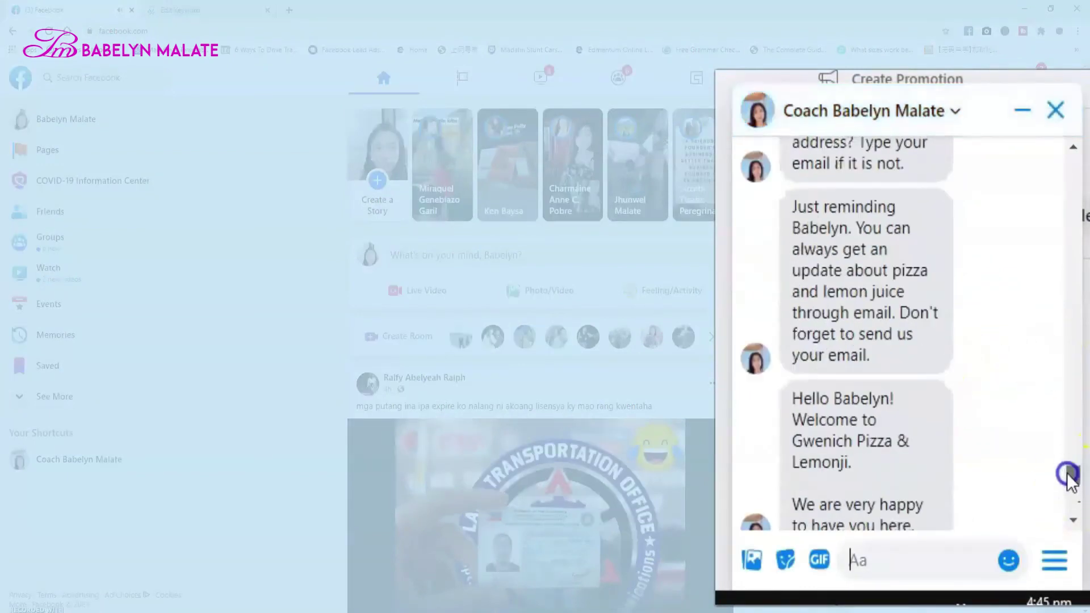
pyautogui.scroll(-2, 951, 387)
pyautogui.click(818, 329)
pyautogui.moveTo(818, 329); pyautogui.dragTo(908, 352)
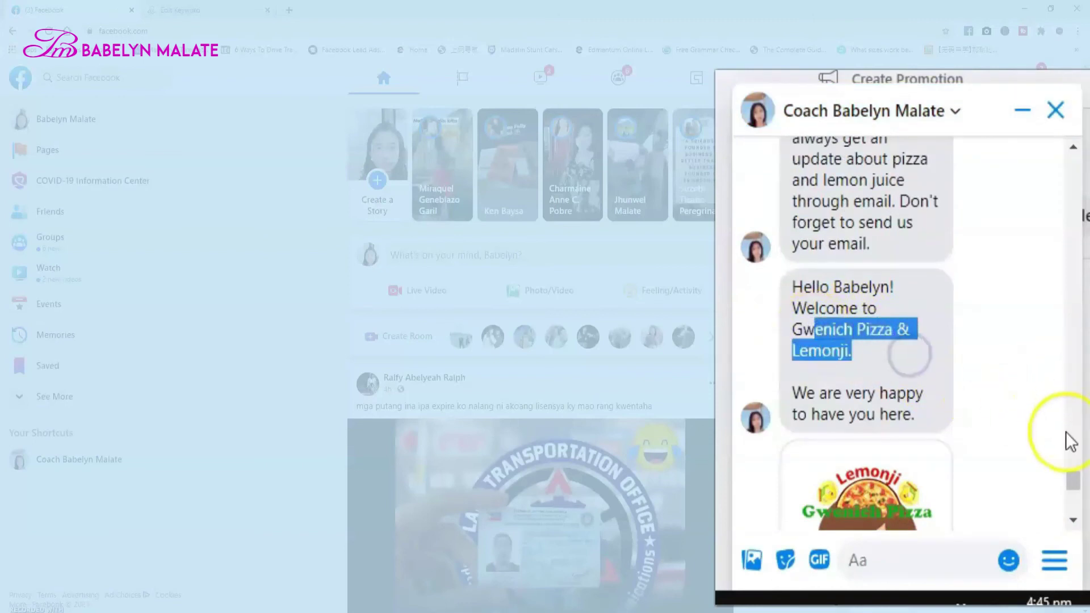
pyautogui.scroll(-4, 903, 390)
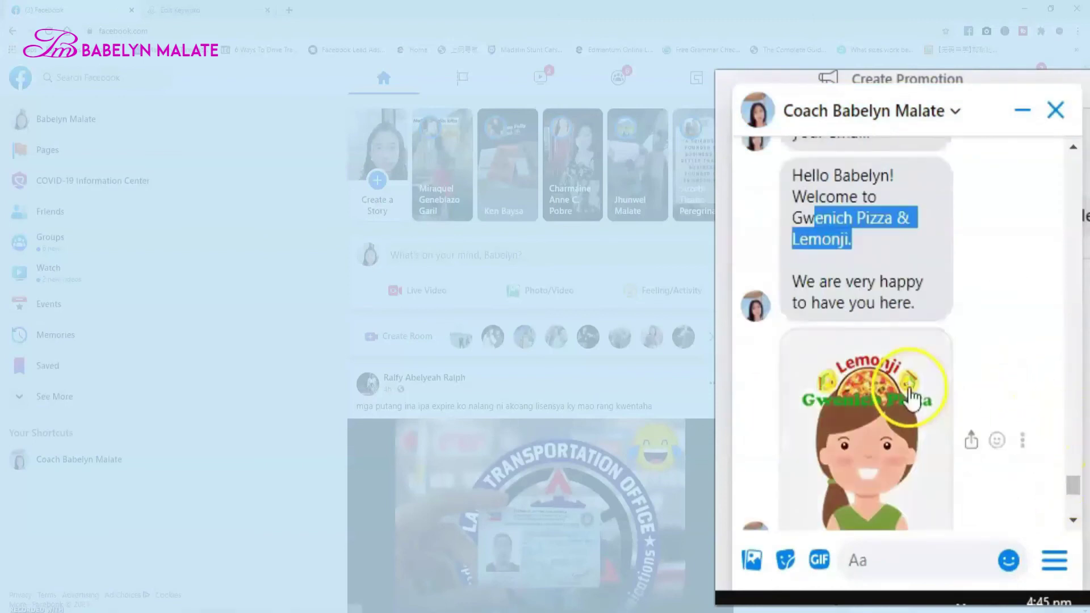
pyautogui.scroll(-2, 909, 386)
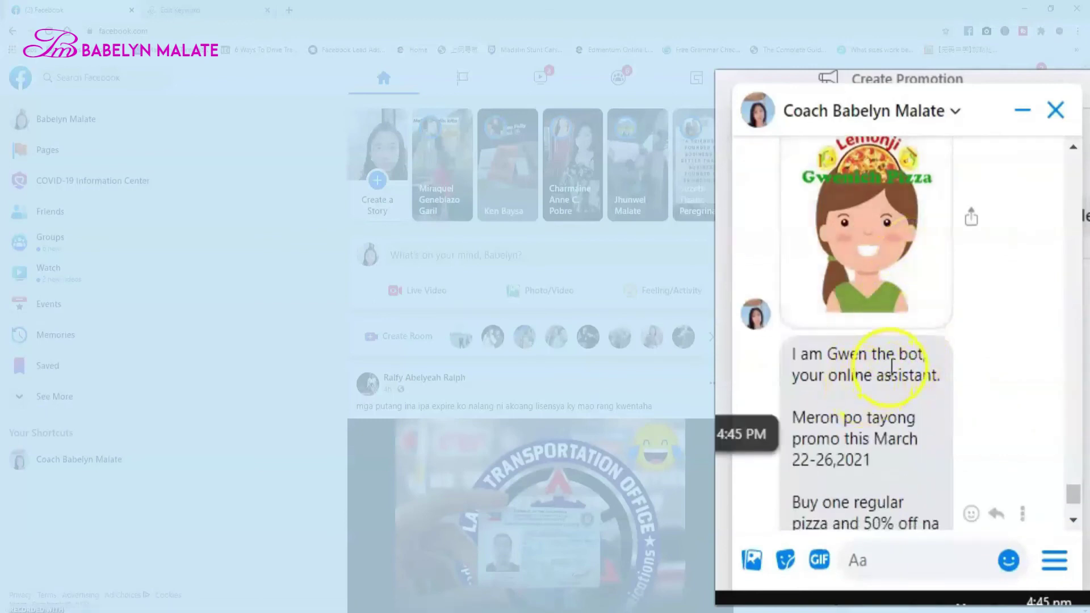
pyautogui.scroll(-2, 892, 368)
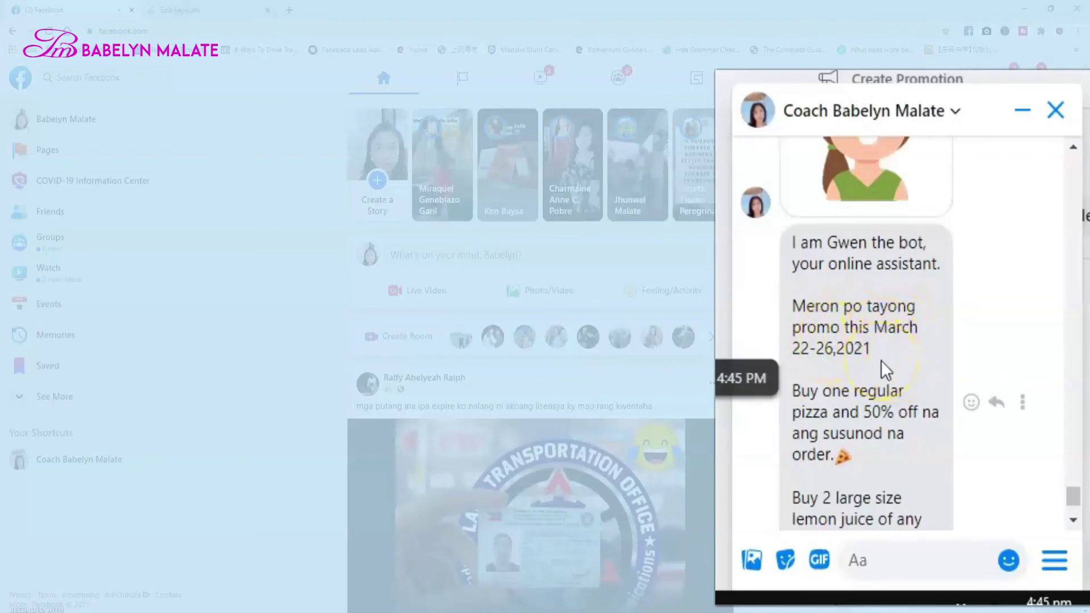
pyautogui.scroll(-7, 881, 360)
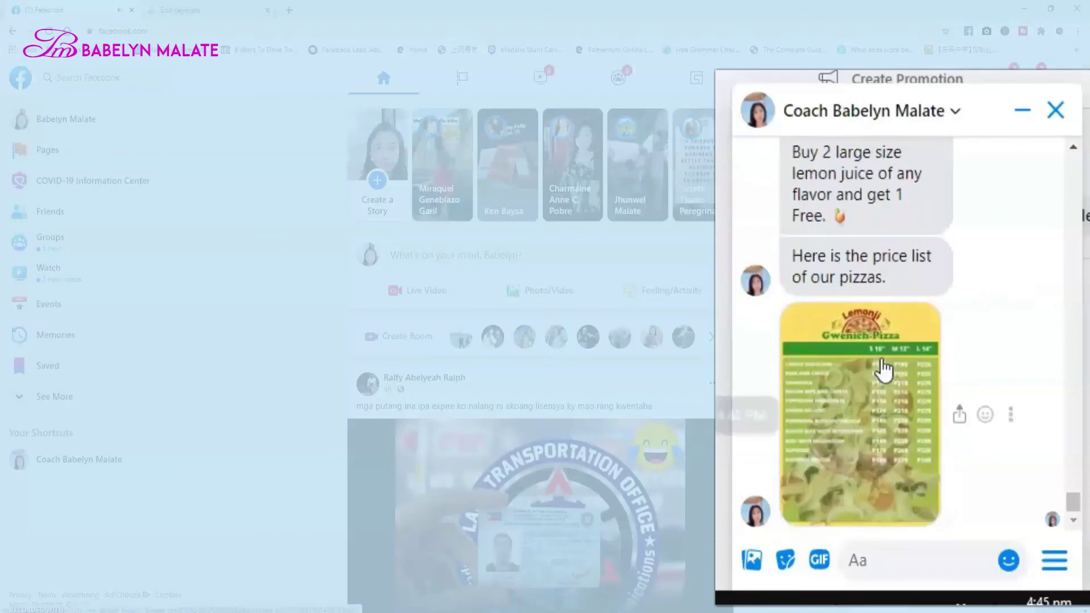
pyautogui.scroll(2, 893, 360)
pyautogui.scroll(4, 894, 355)
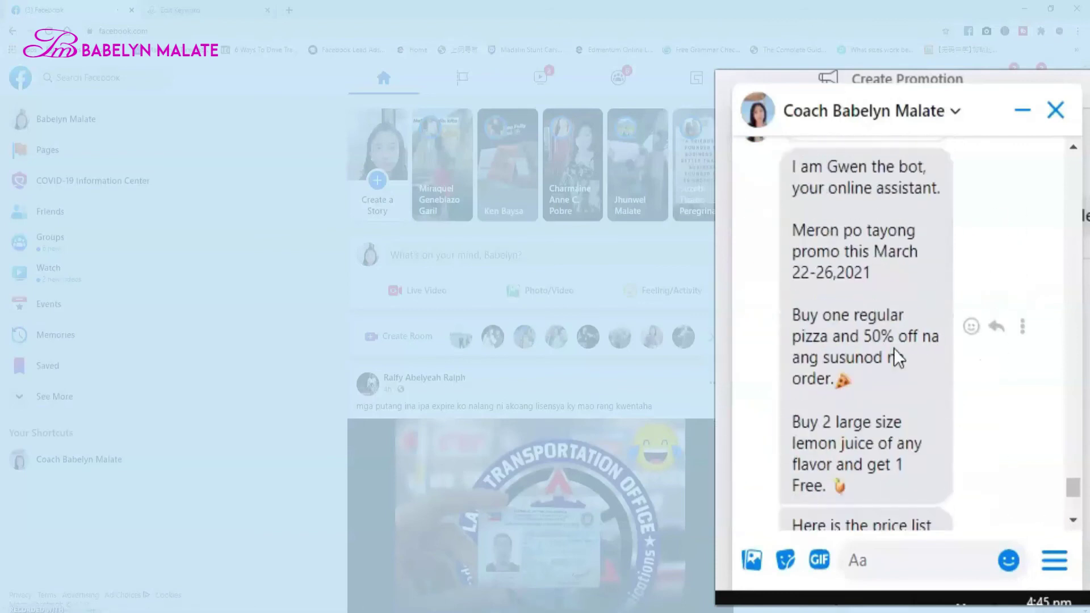
# Check the pizza and lemon juice price lists and the coupon code message with its email reply option in the chat
pyautogui.scroll(-3, 895, 347)
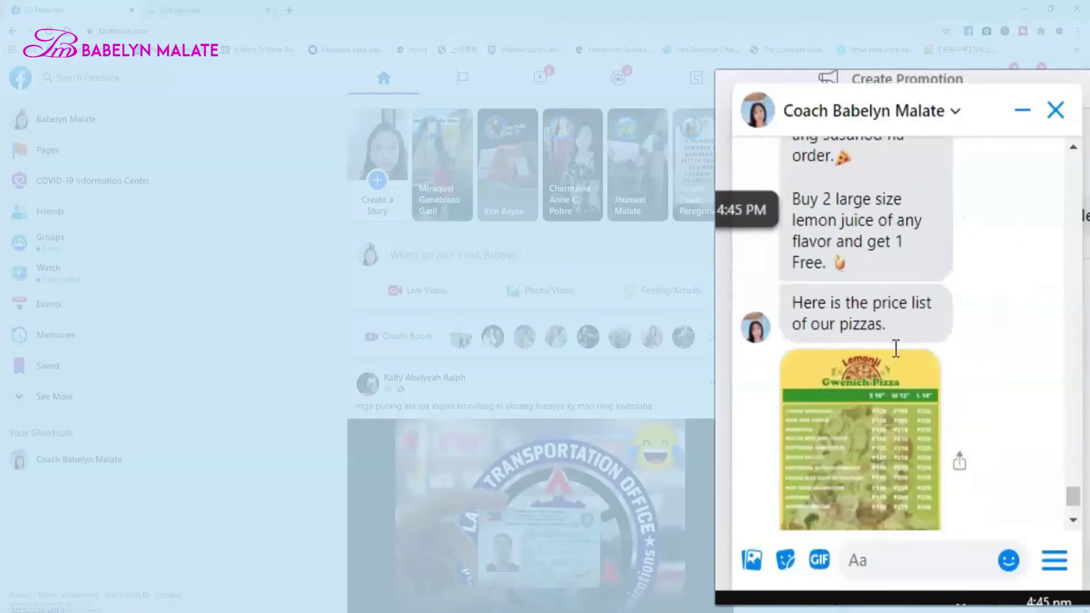
pyautogui.scroll(-3, 899, 358)
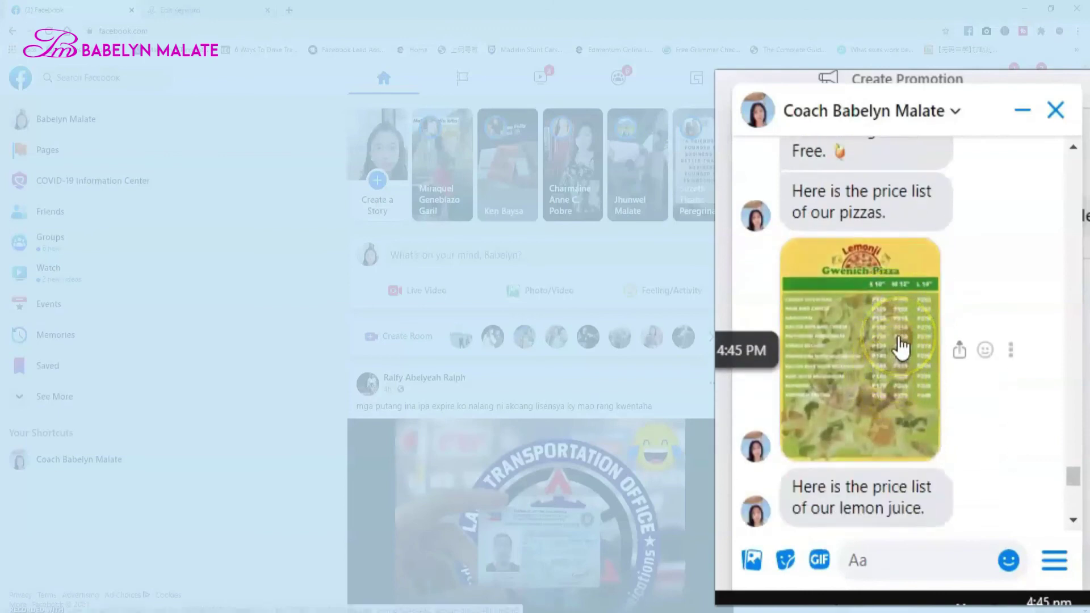
pyautogui.scroll(-8, 901, 347)
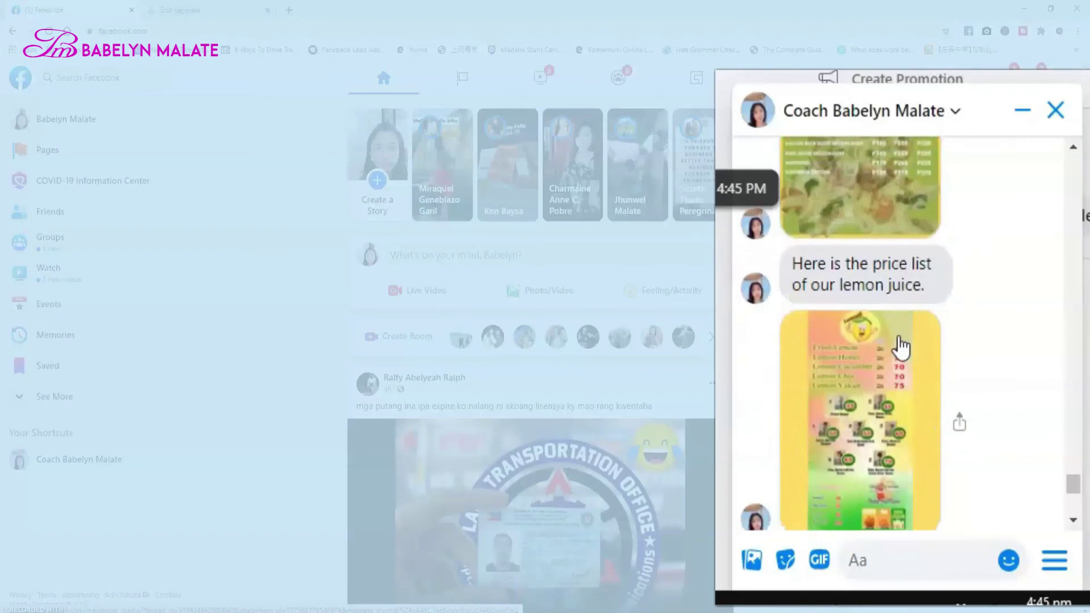
pyautogui.scroll(-2, 900, 335)
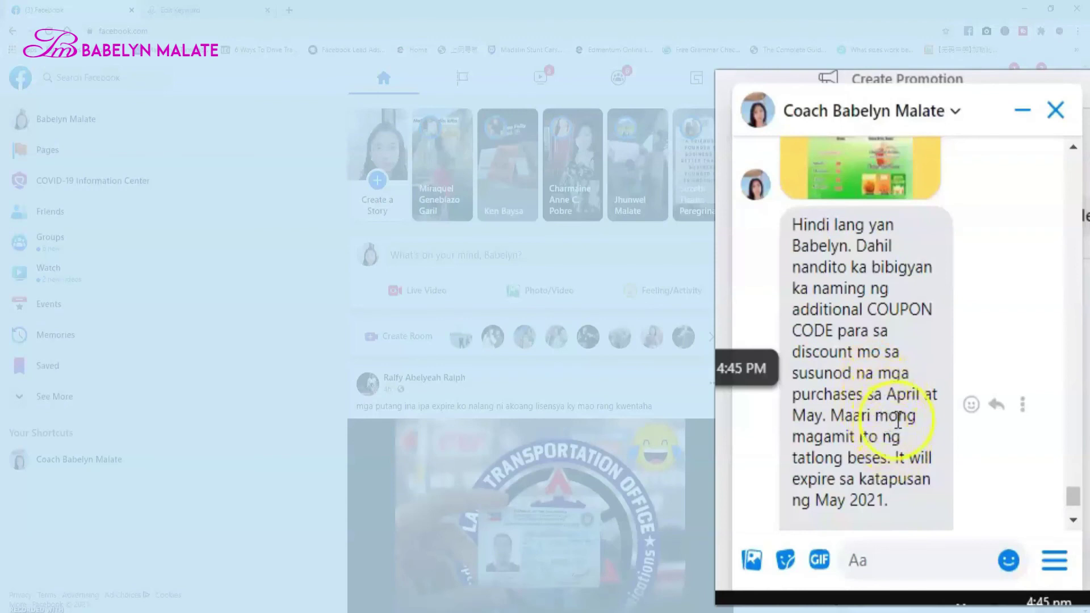
pyautogui.scroll(-2, 897, 420)
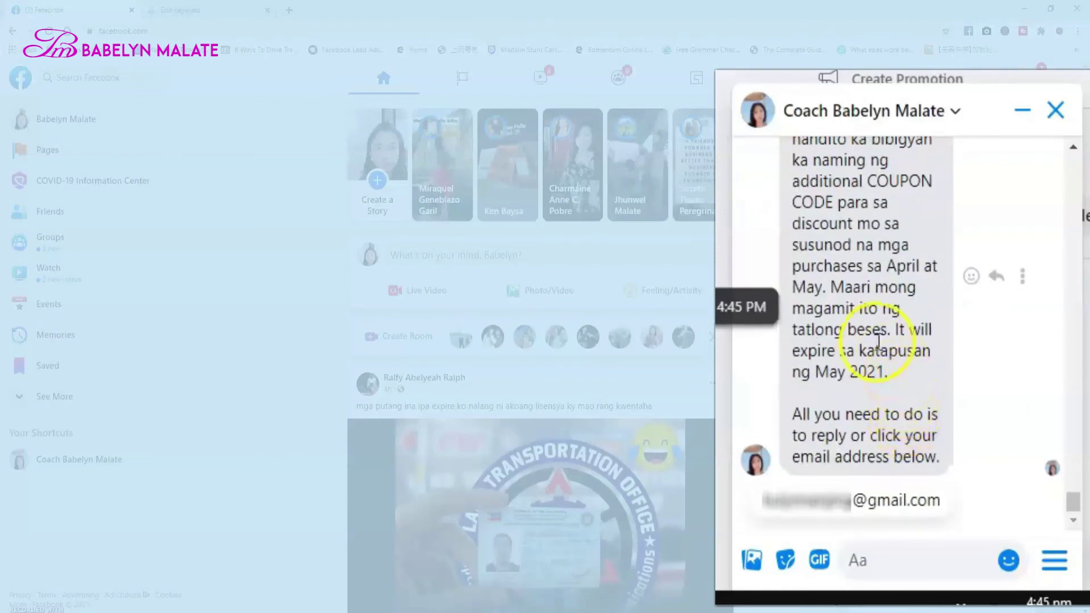